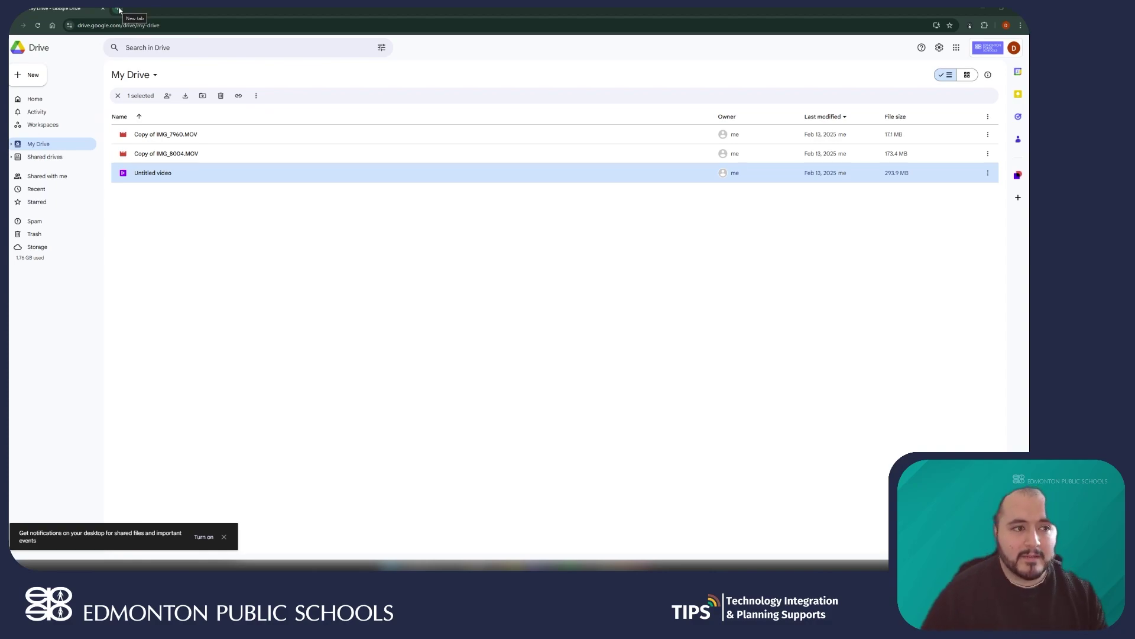
Load vids.google.com in a new tab, then switch back to the My Drive tab.
{"action": "left_click", "coordinate": [119, 9]}
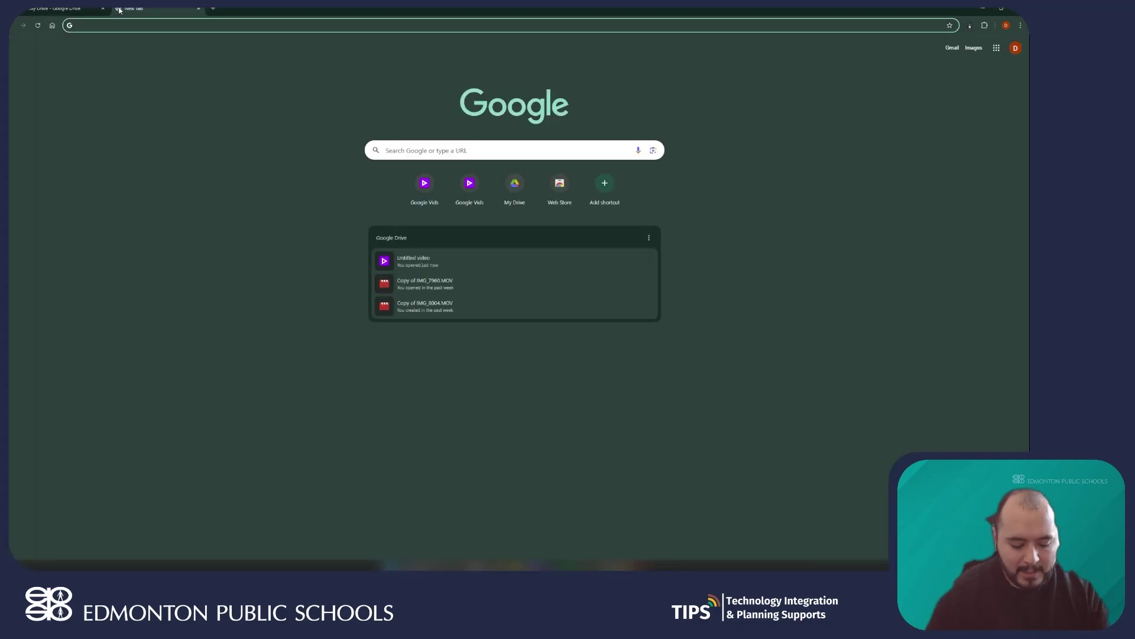
{"action": "type", "text": "vids.google.com"}
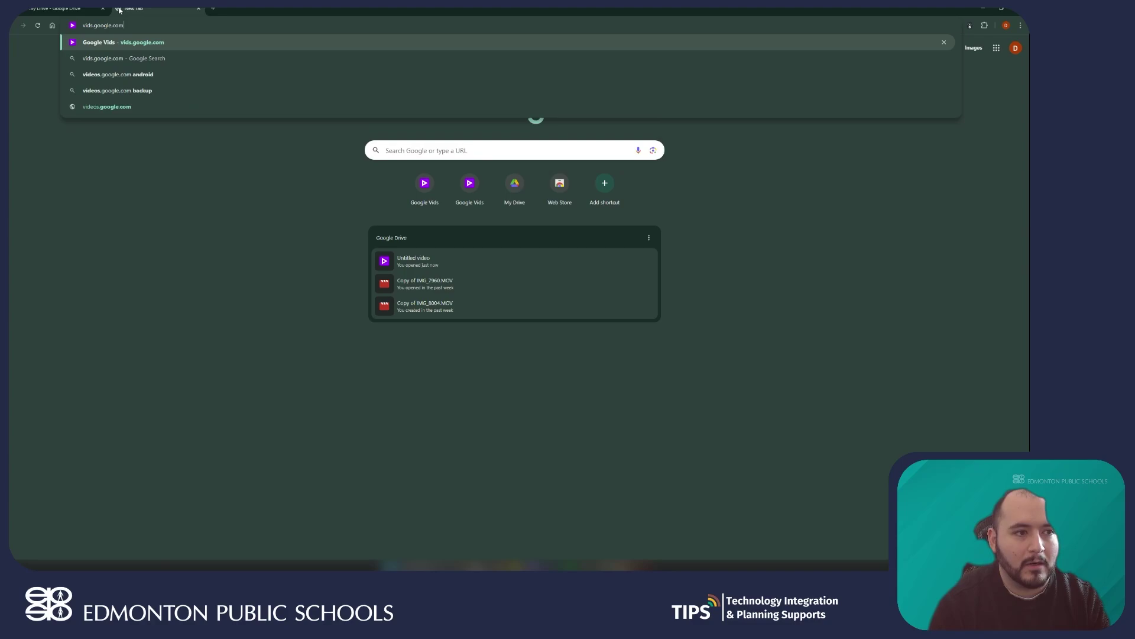
{"action": "key", "text": "Return"}
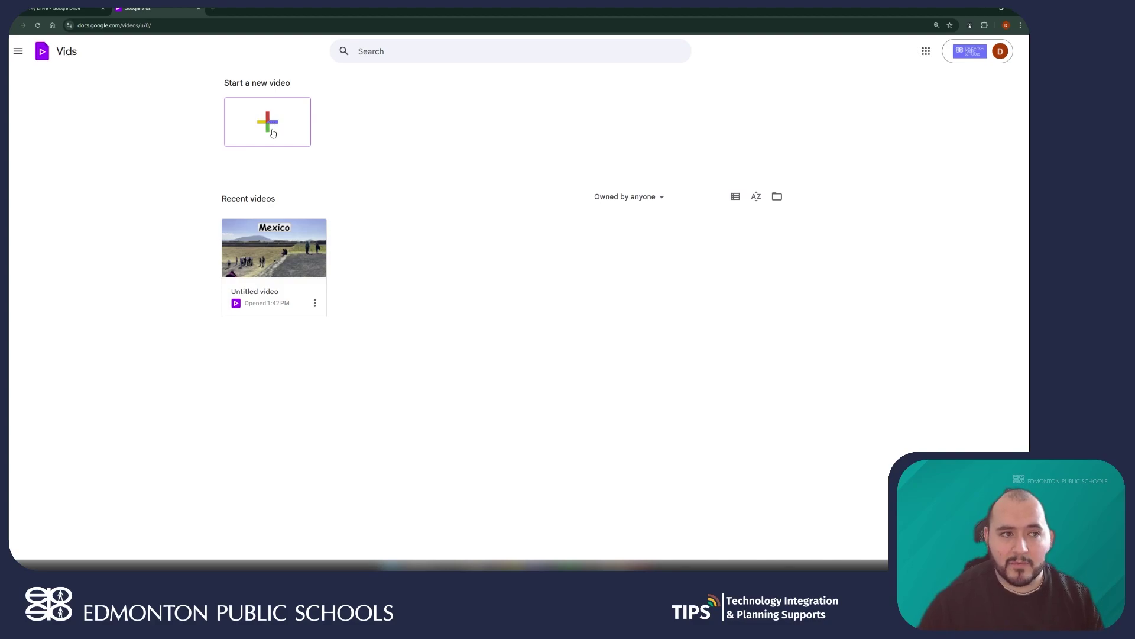
{"action": "key", "text": "ctrl+shift+Tab"}
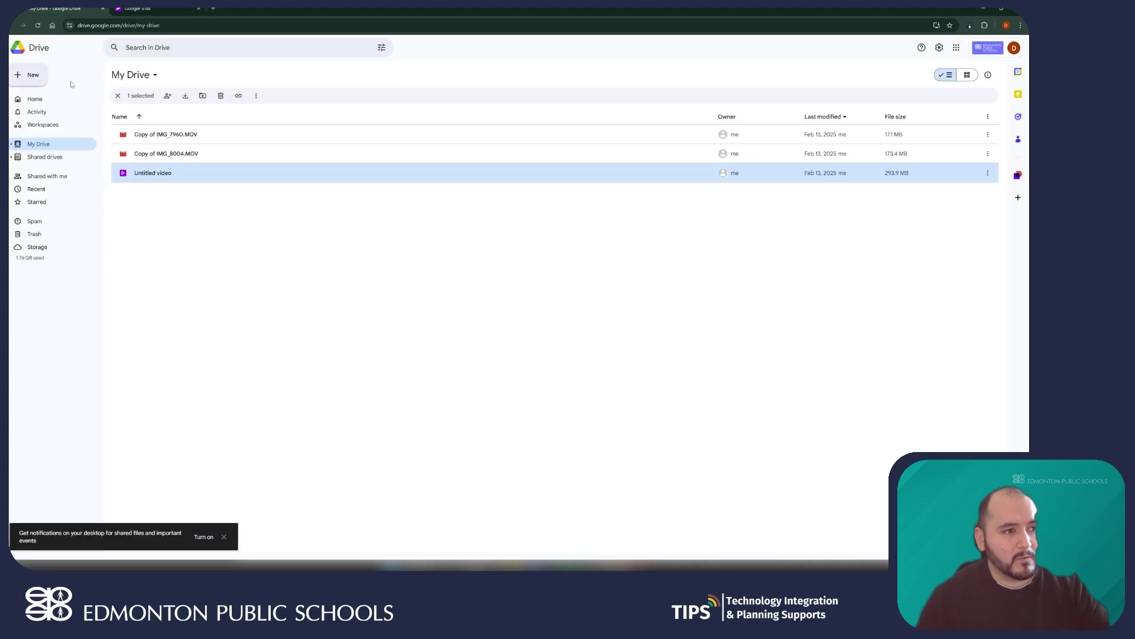
Create a new Google Vids video from Drive's New menu.
{"action": "left_click", "coordinate": [31, 78]}
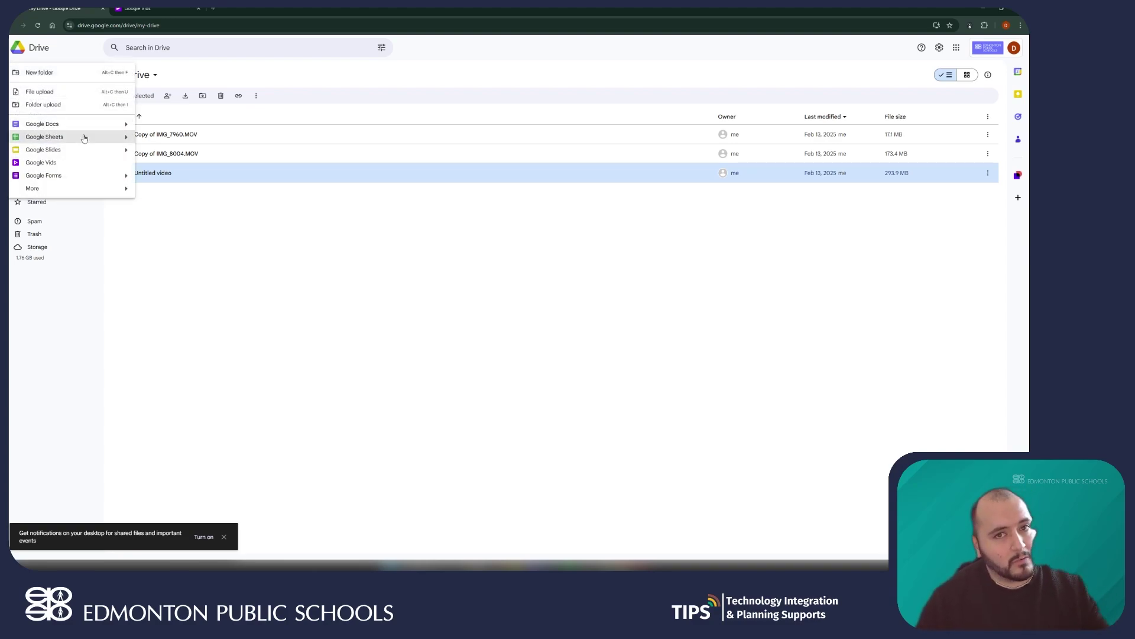
{"action": "left_click", "coordinate": [69, 164]}
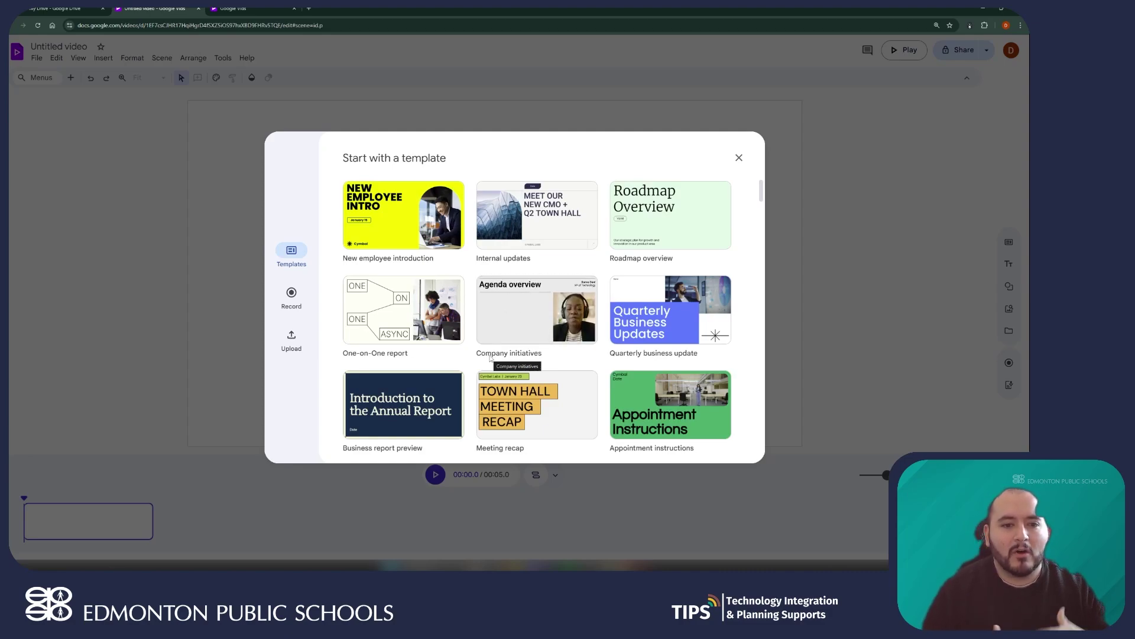
Preview the New employee introduction and Company initiatives templates, then close the gallery to start blank.
{"action": "left_click", "coordinate": [426, 222]}
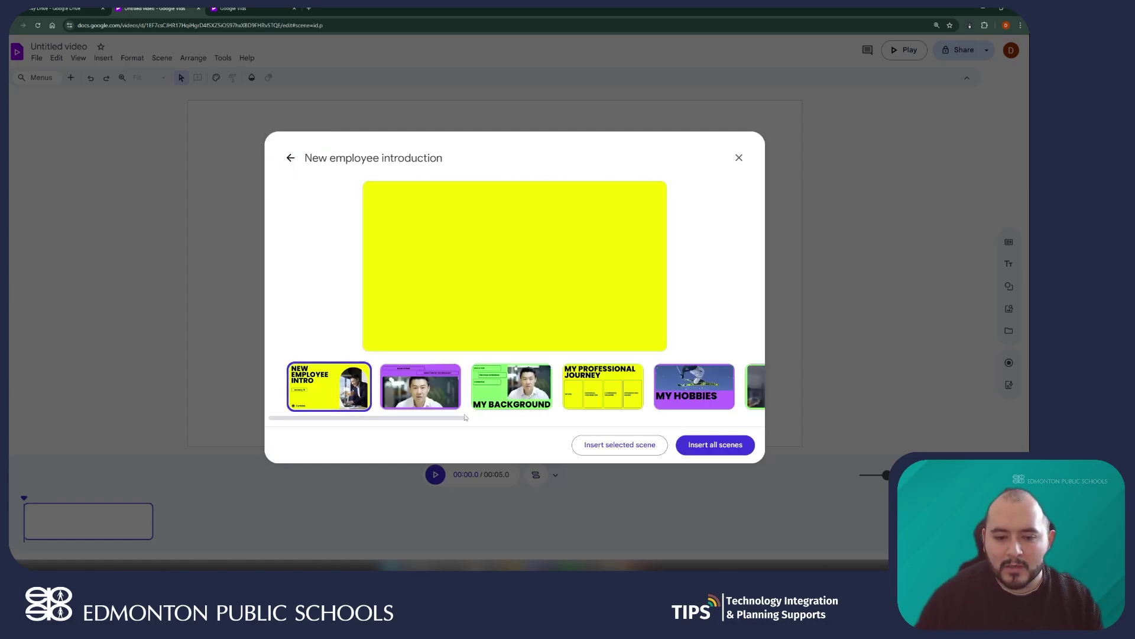
{"action": "left_click_drag", "start_coordinate": [451, 418], "coordinate": [414, 417]}
{"action": "left_click", "coordinate": [290, 157]}
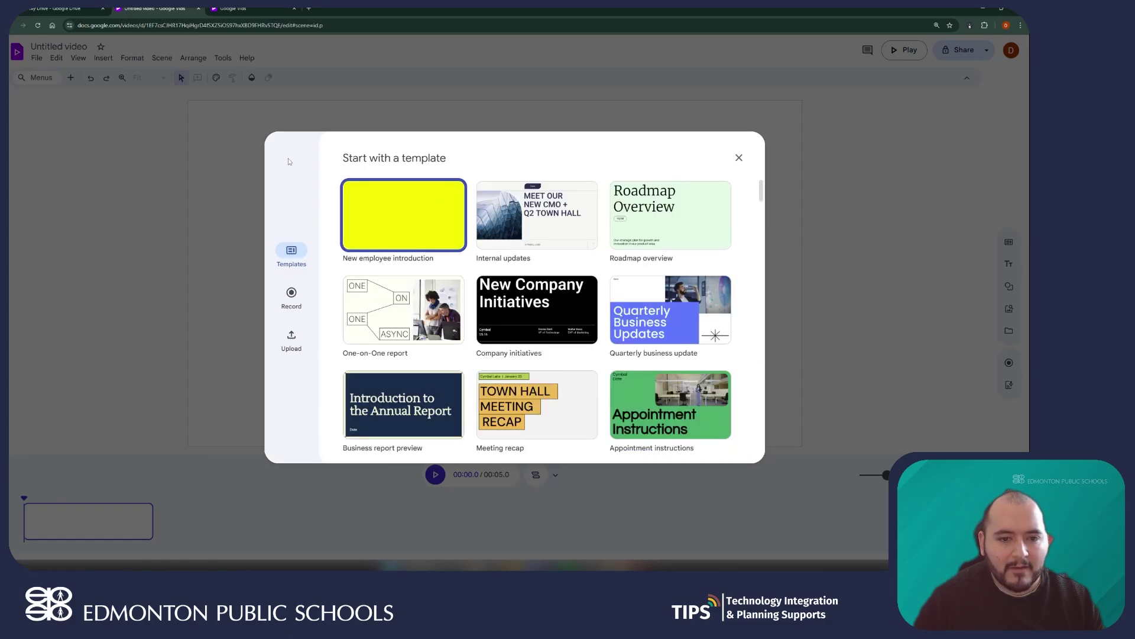
{"action": "left_click", "coordinate": [522, 305]}
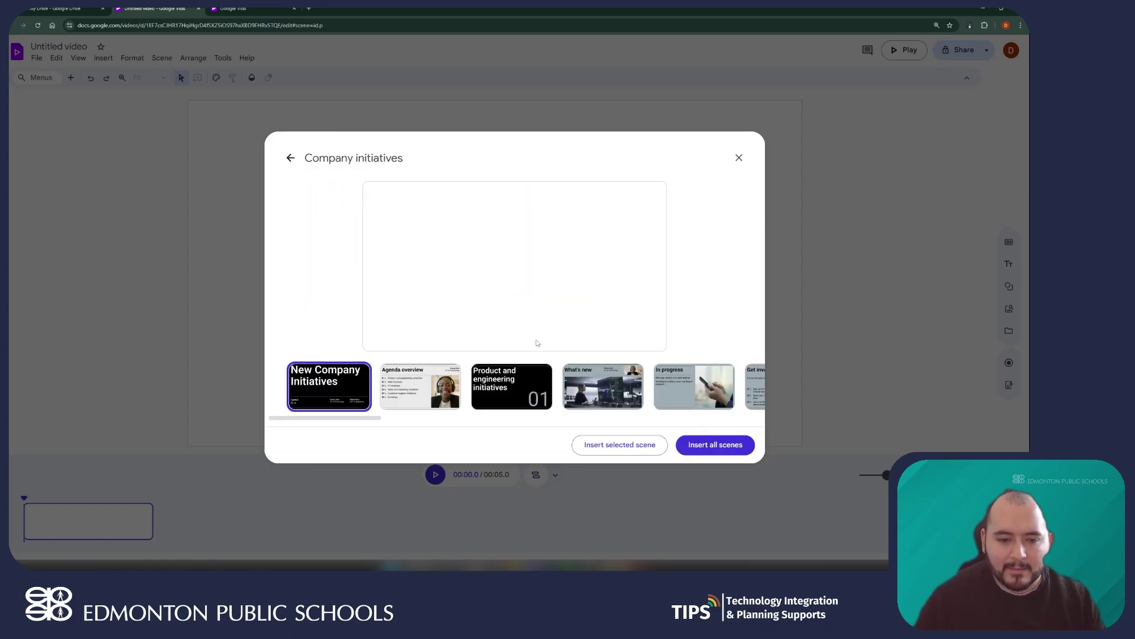
{"action": "mouse_move", "coordinate": [358, 418]}
{"action": "left_mouse_down"}
{"action": "mouse_move", "coordinate": [736, 417]}
{"action": "mouse_move", "coordinate": [355, 418]}
{"action": "left_mouse_up"}
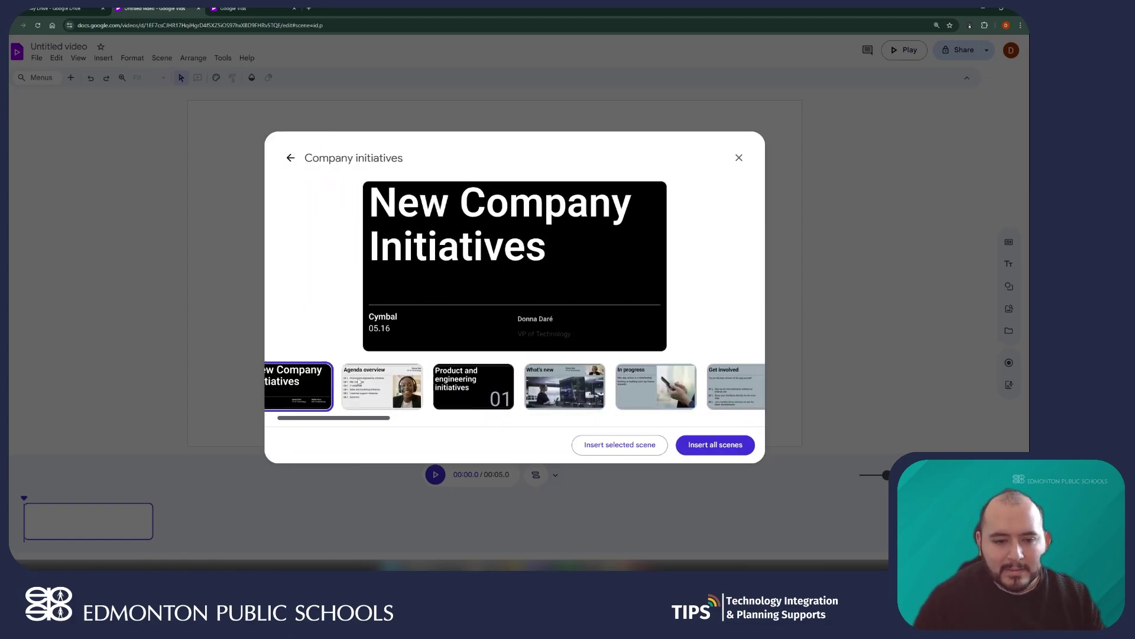
{"action": "left_click", "coordinate": [291, 157]}
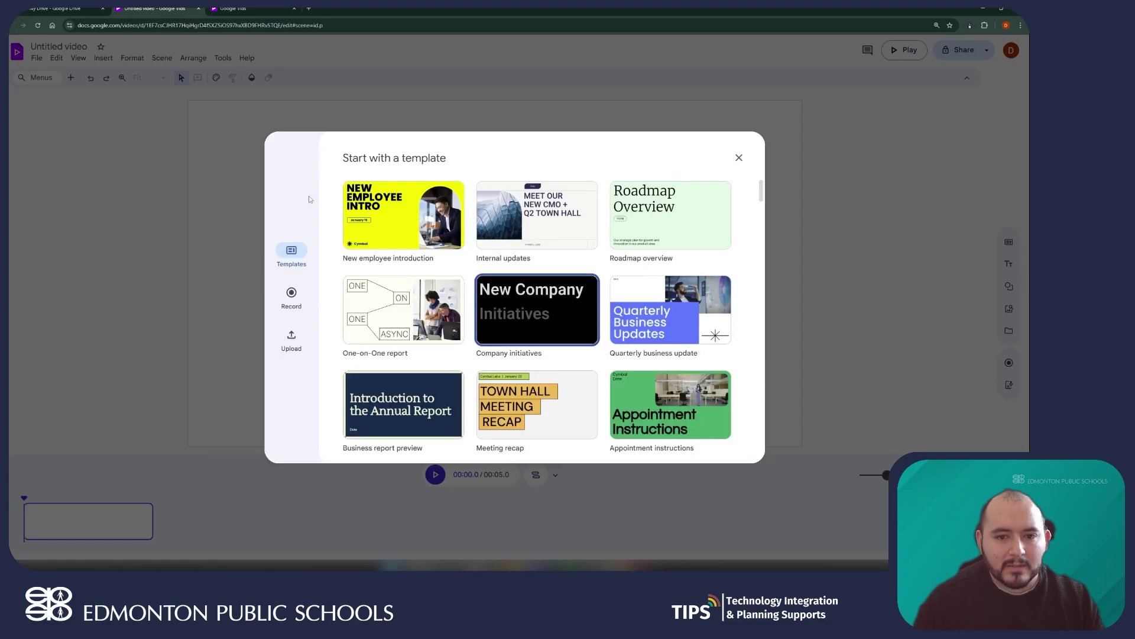
{"action": "left_click", "coordinate": [740, 157]}
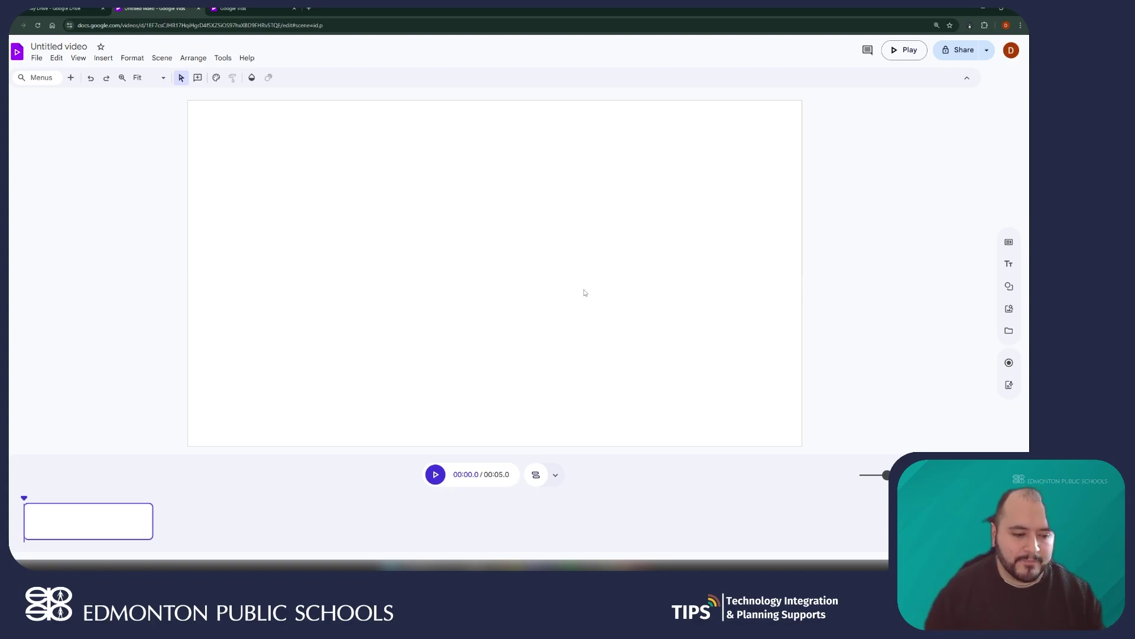
Trim the blank scene to 4.7 seconds, then add and delete two extra scenes.
{"action": "mouse_move", "coordinate": [153, 520]}
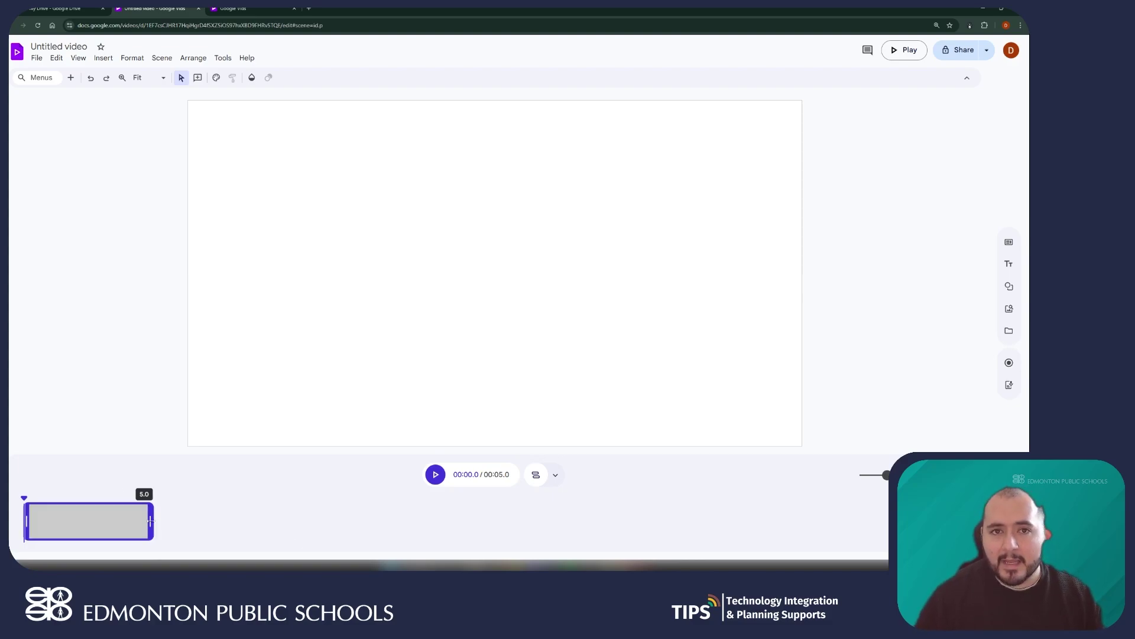
{"action": "mouse_move", "coordinate": [151, 520]}
{"action": "left_mouse_down"}
{"action": "mouse_move", "coordinate": [126, 522]}
{"action": "mouse_move", "coordinate": [411, 522]}
{"action": "mouse_move", "coordinate": [111, 523]}
{"action": "mouse_move", "coordinate": [144, 523]}
{"action": "left_mouse_up"}
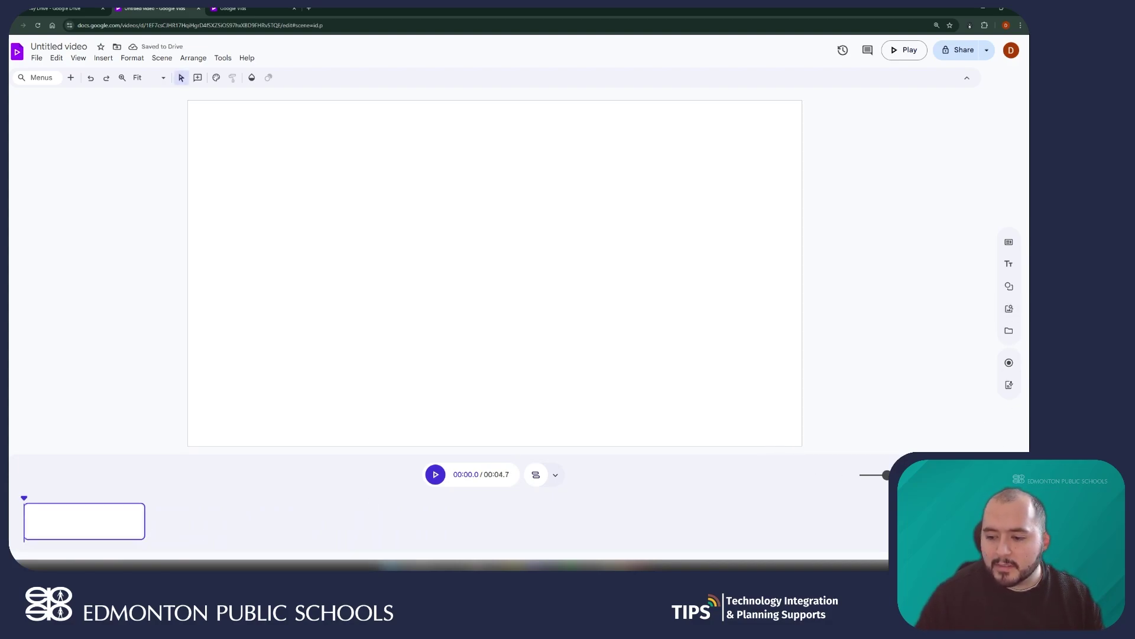
{"action": "key", "text": "ctrl+m"}
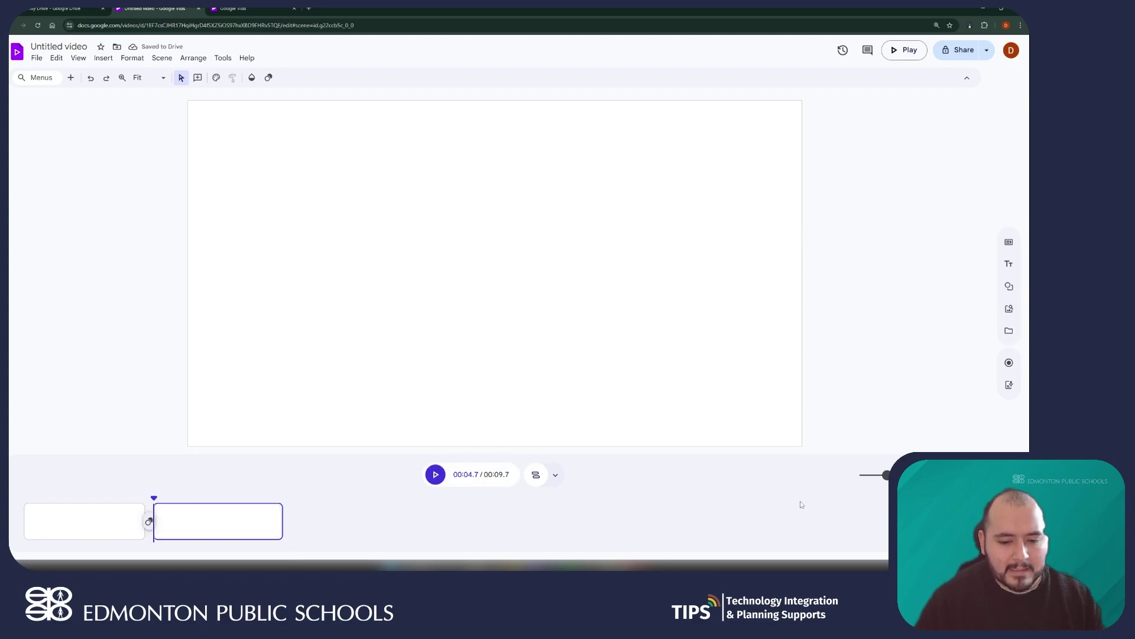
{"action": "key", "text": "ctrl+m"}
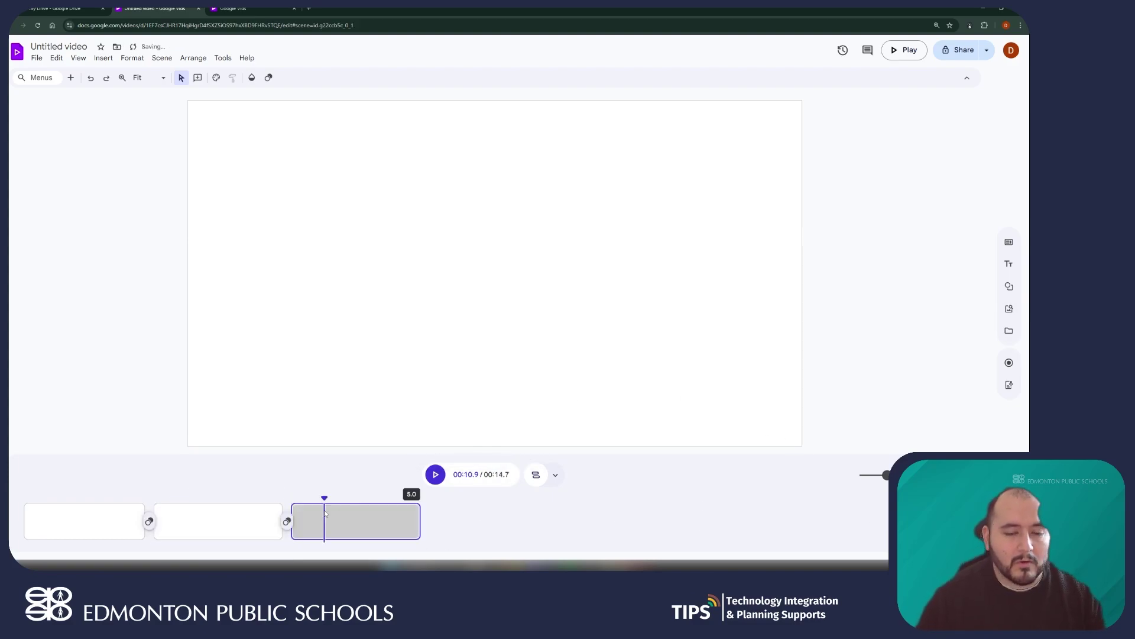
{"action": "key", "text": "Delete"}
{"action": "key", "text": "Delete"}
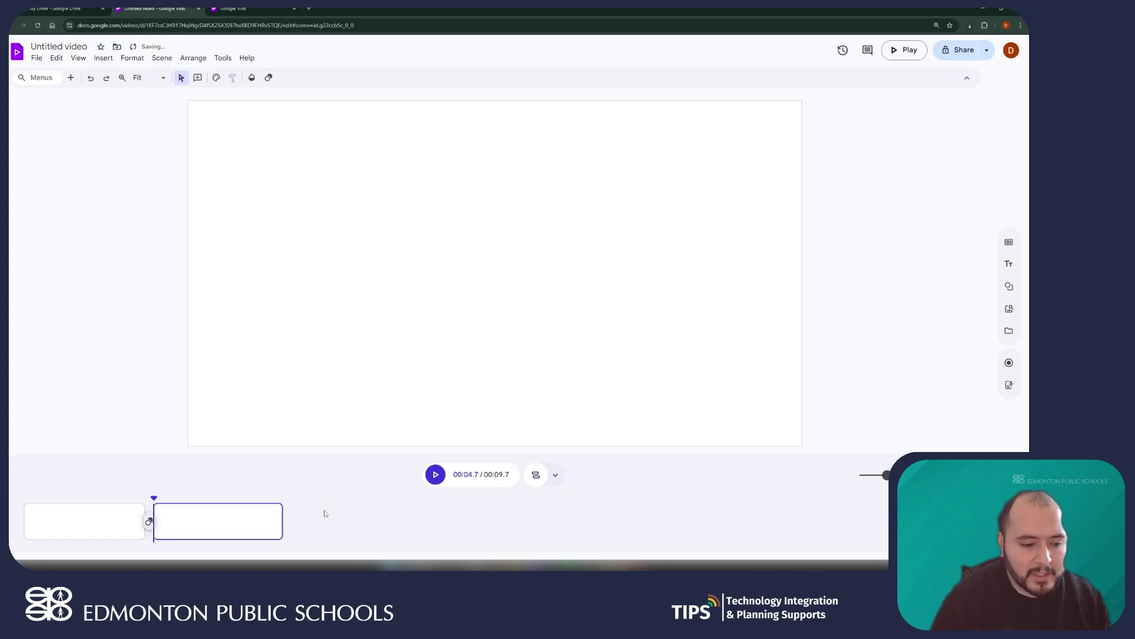
Put the playhead in the first scene and bring up the Text panel's title styles.
{"action": "left_click", "coordinate": [95, 528]}
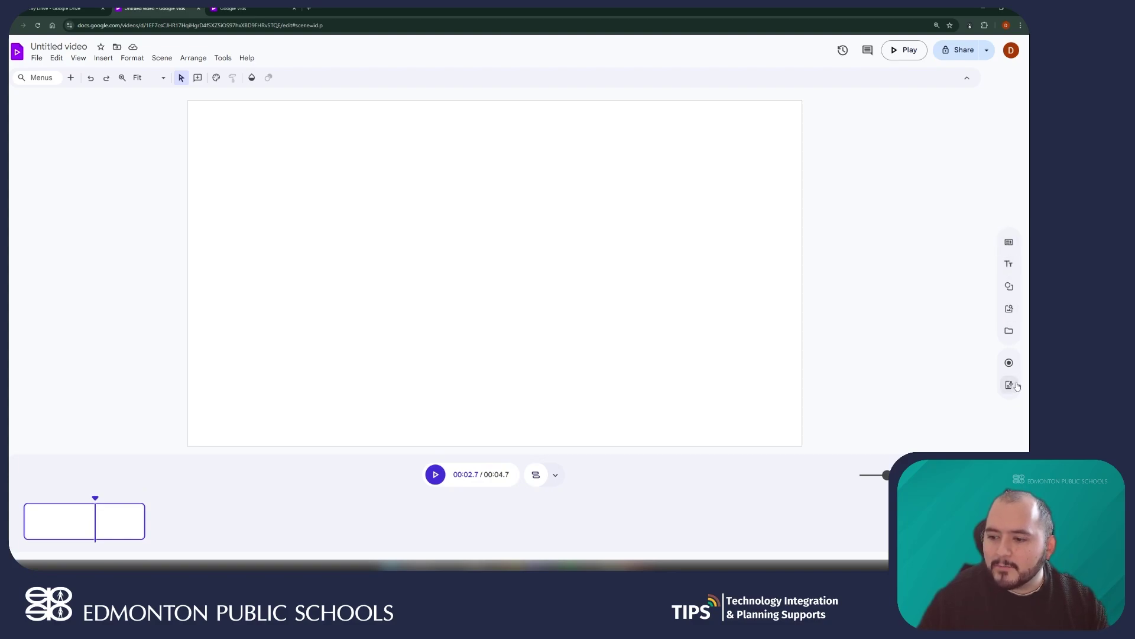
{"action": "left_click", "coordinate": [1009, 242]}
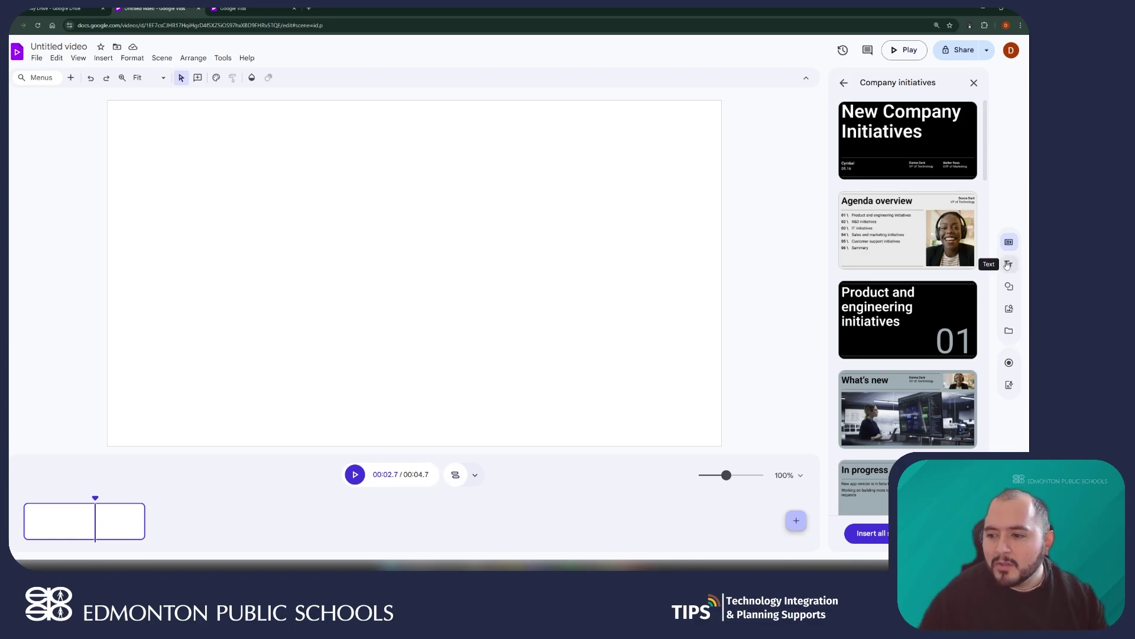
{"action": "left_click", "coordinate": [1009, 263]}
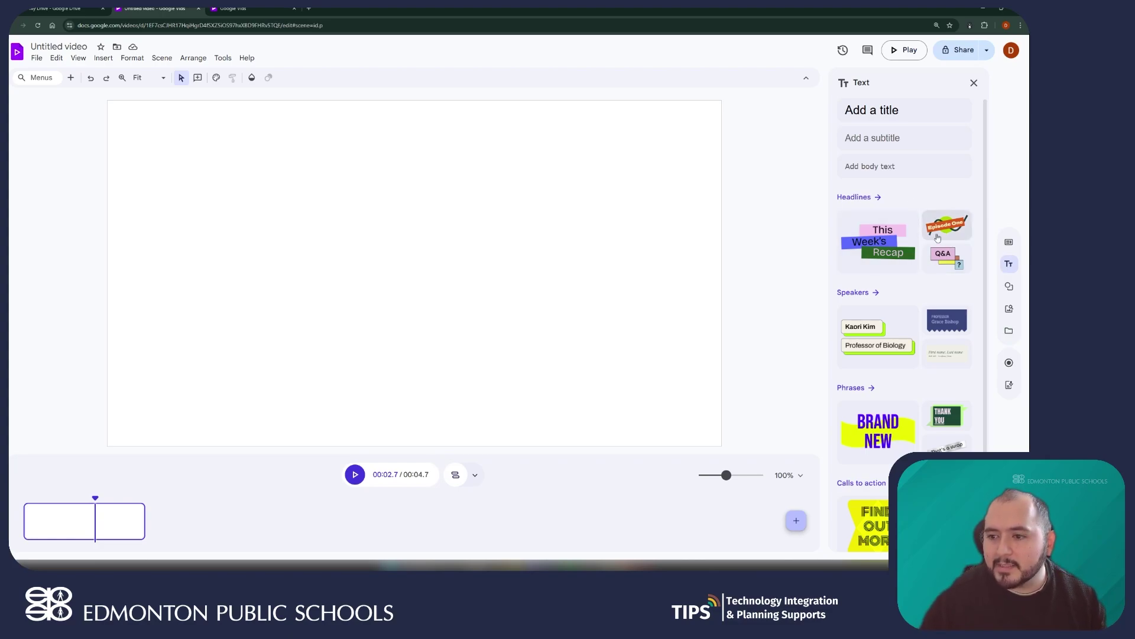
{"action": "scroll", "coordinate": [887, 307], "scroll_direction": "down", "scroll_amount": 2}
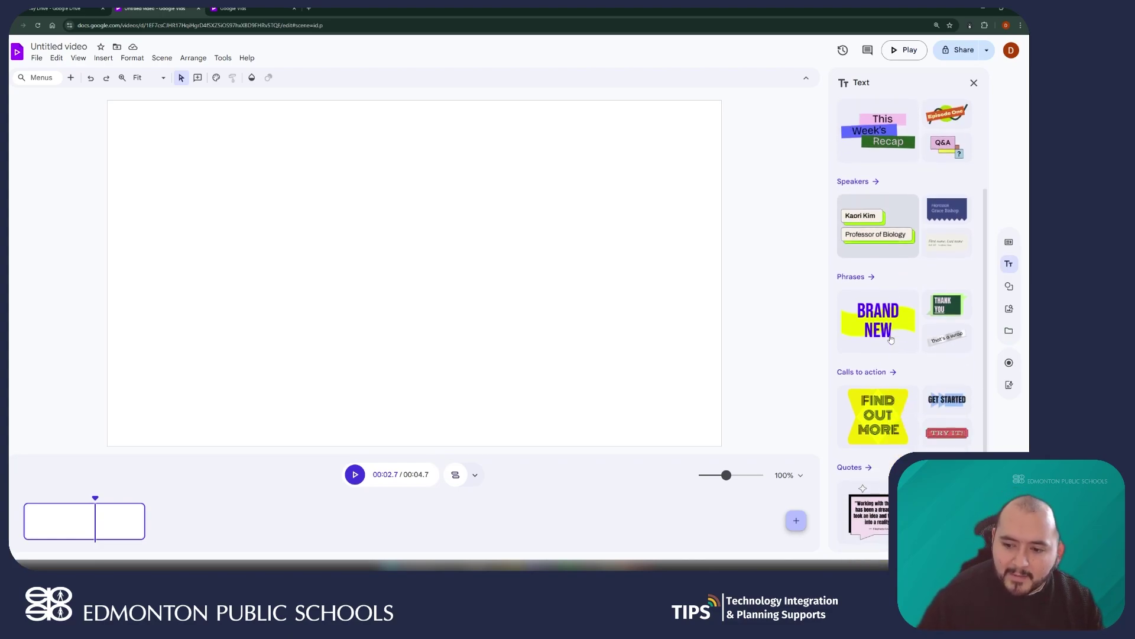
{"action": "scroll", "coordinate": [893, 337], "scroll_direction": "up", "scroll_amount": 1}
{"action": "scroll", "coordinate": [893, 337], "scroll_direction": "up", "scroll_amount": 1}
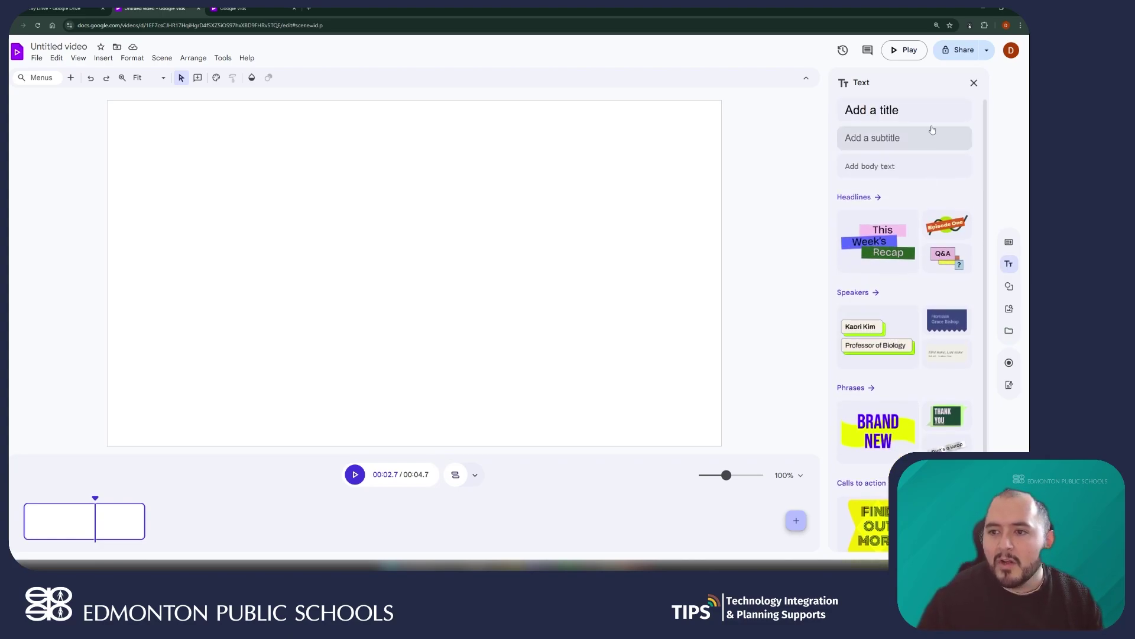
Add a title box higher on the scene and replace its placeholder with 'Mexico'.
{"action": "left_click", "coordinate": [893, 117]}
{"action": "left_click", "coordinate": [974, 82]}
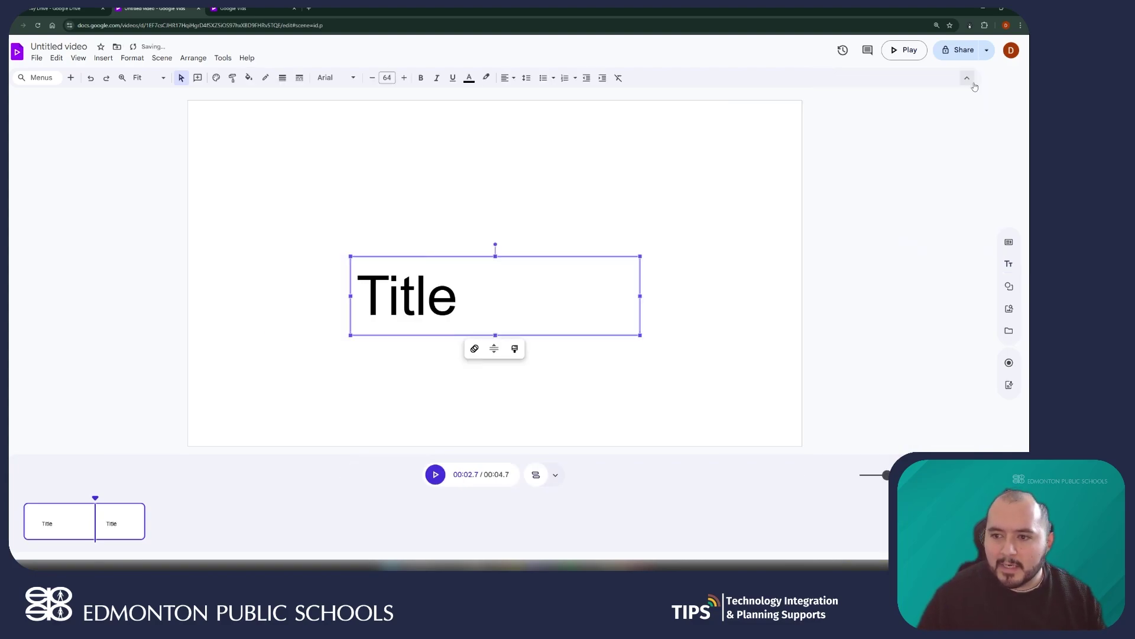
{"action": "mouse_move", "coordinate": [530, 259]}
{"action": "left_mouse_down"}
{"action": "mouse_move", "coordinate": [527, 210]}
{"action": "mouse_move", "coordinate": [527, 237]}
{"action": "left_mouse_up"}
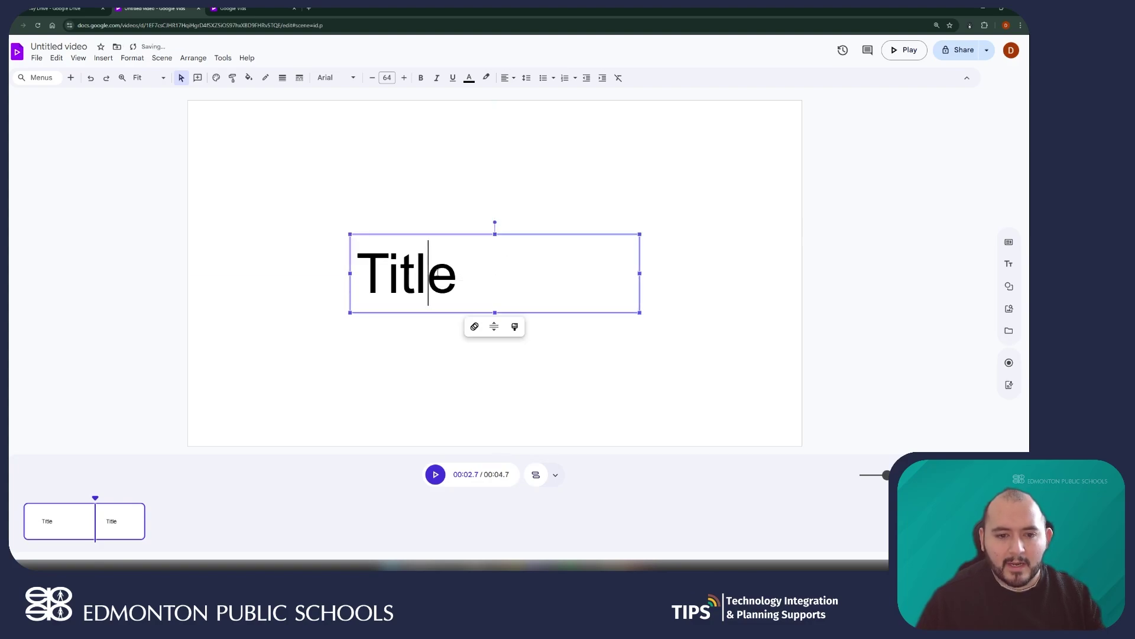
{"action": "double_click", "coordinate": [429, 271]}
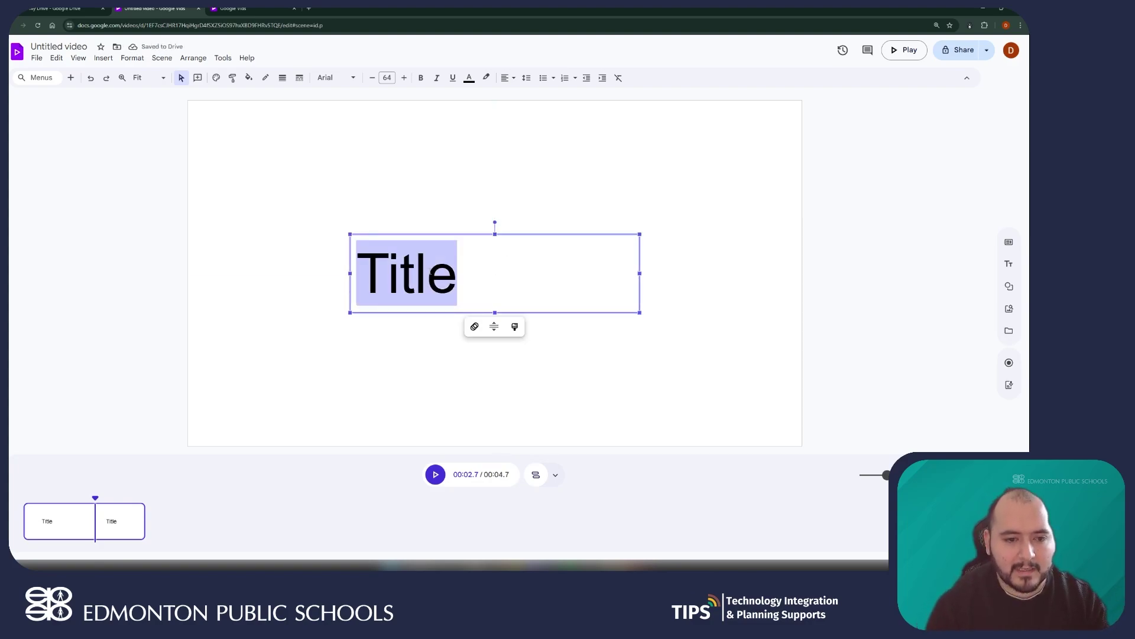
{"action": "type", "text": "Mexico"}
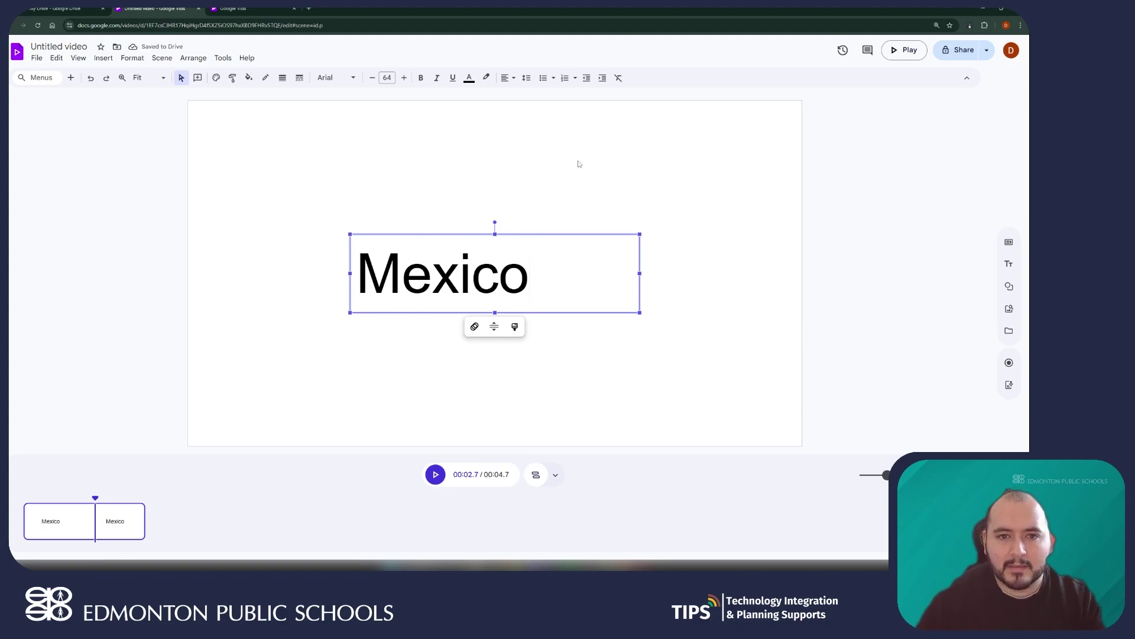
Centre the Mexico title and make it bold with italics turned off.
{"action": "key", "text": "ctrl+a"}
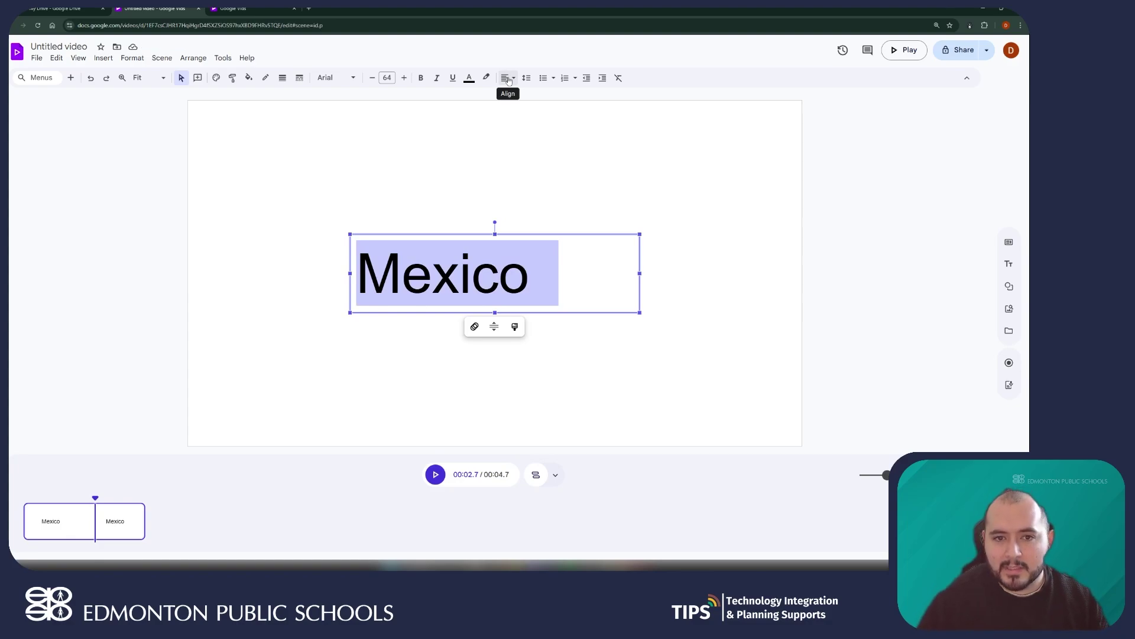
{"action": "left_click", "coordinate": [508, 79]}
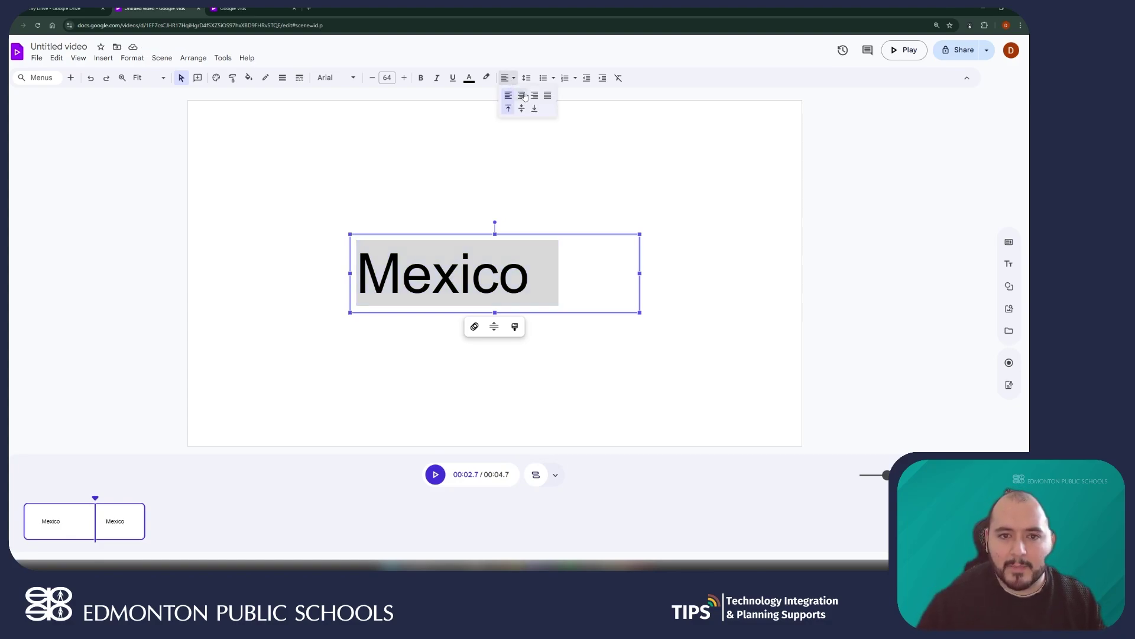
{"action": "left_click", "coordinate": [523, 96]}
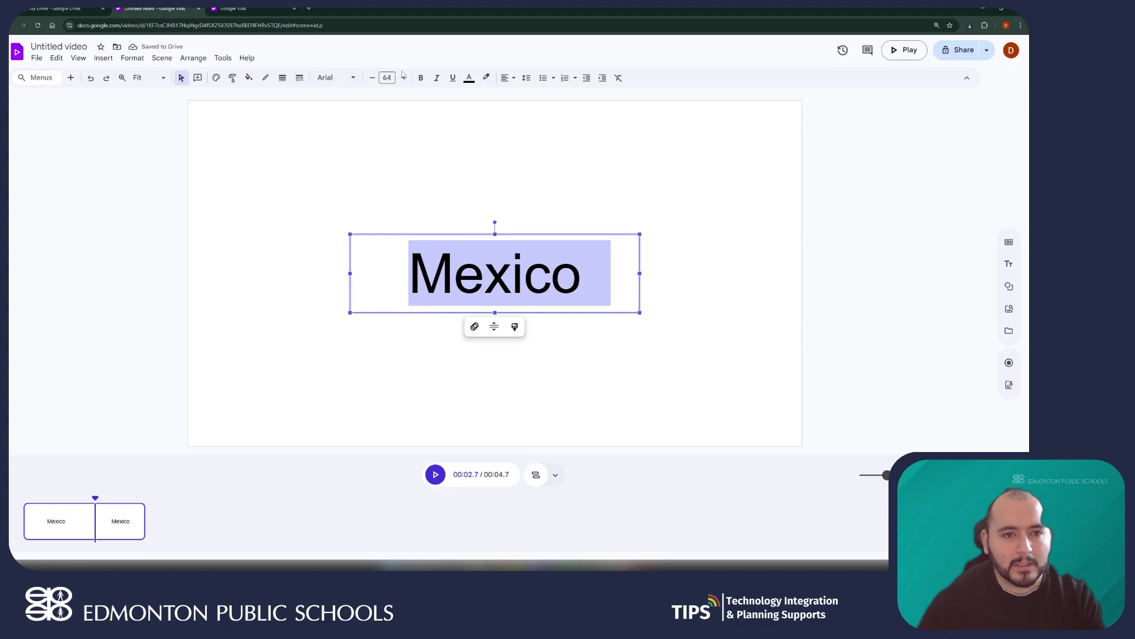
{"action": "left_click", "coordinate": [422, 78]}
{"action": "left_click", "coordinate": [436, 79]}
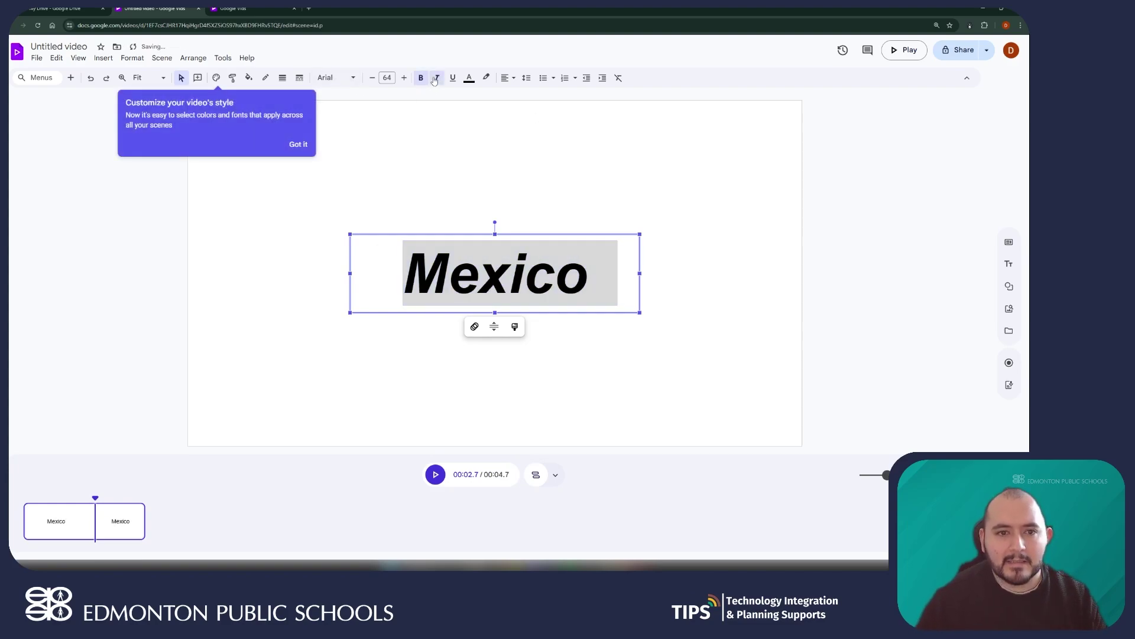
{"action": "left_click", "coordinate": [436, 78]}
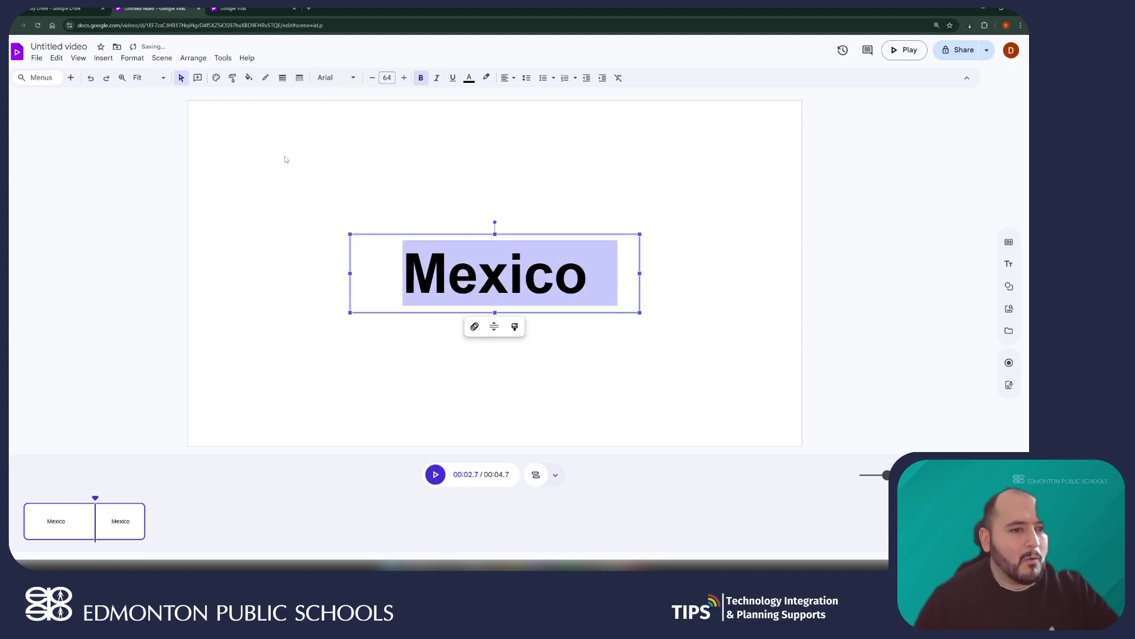
{"action": "left_click", "coordinate": [522, 200]}
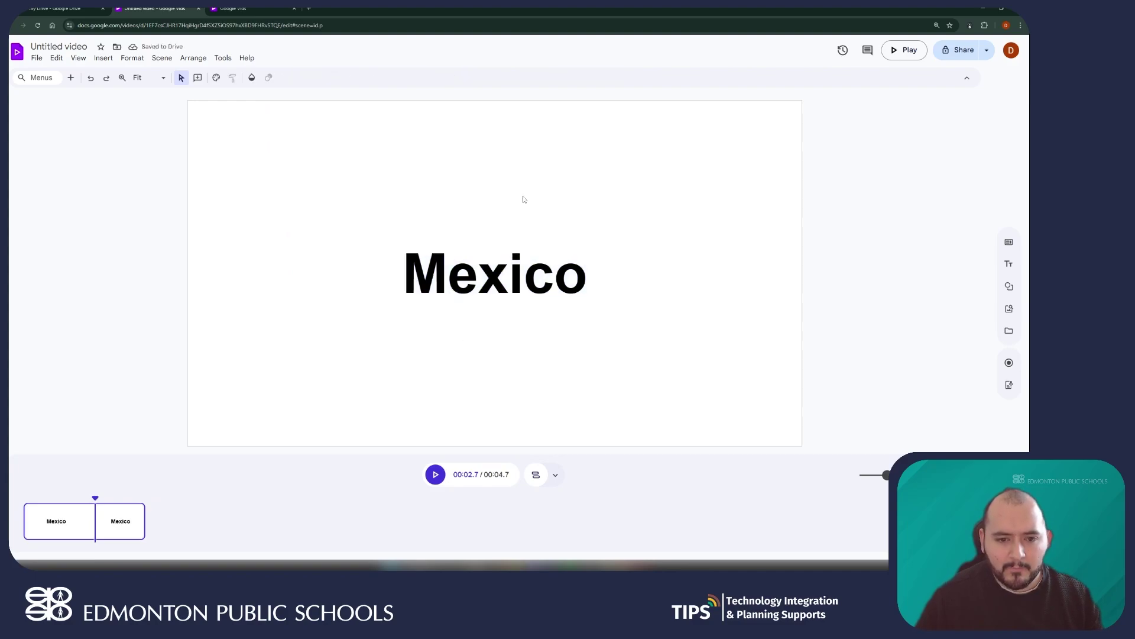
Insert the landscape clip from My media, move it top-left, and delete the duplicate copy.
{"action": "left_click", "coordinate": [1009, 332]}
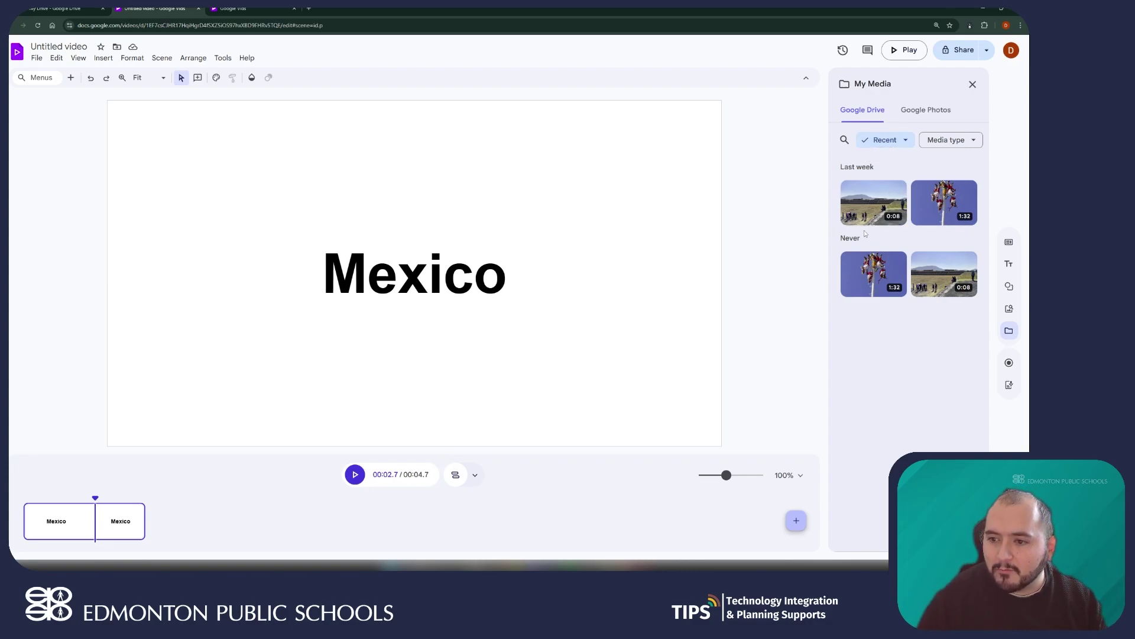
{"action": "left_click", "coordinate": [865, 211]}
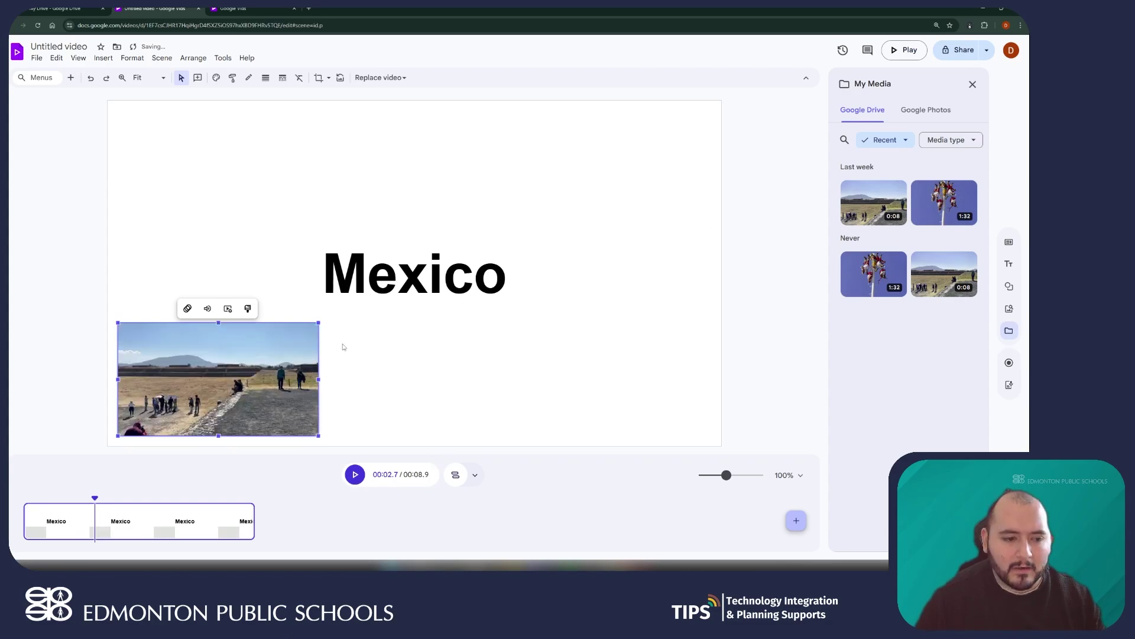
{"action": "left_click_drag", "start_coordinate": [247, 379], "coordinate": [261, 203]}
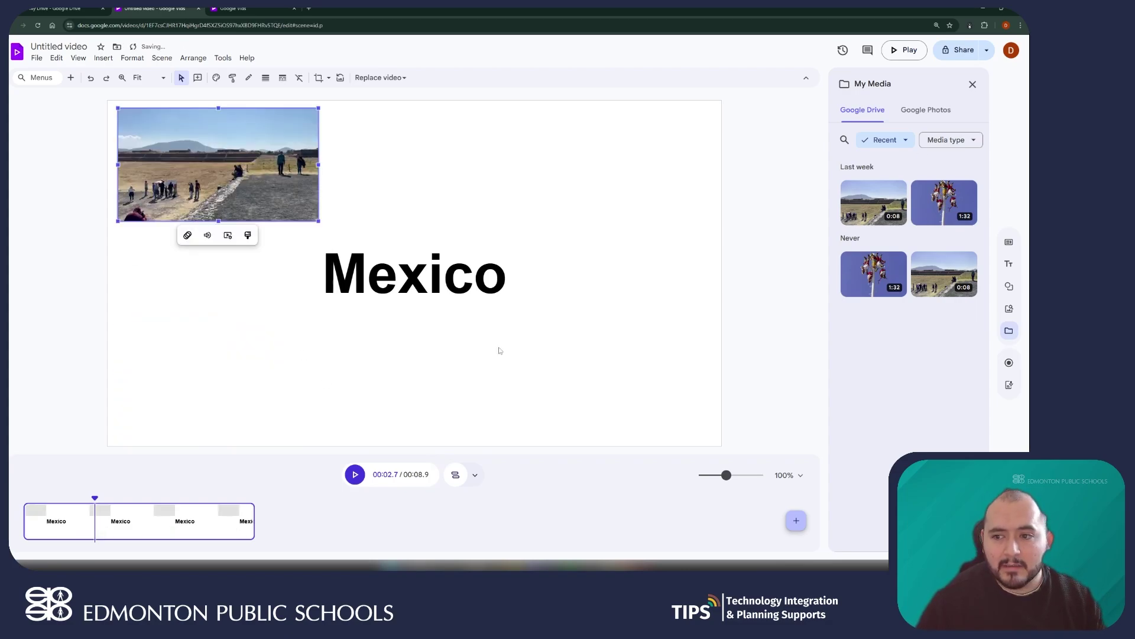
{"action": "left_click_drag", "start_coordinate": [874, 204], "coordinate": [573, 230]}
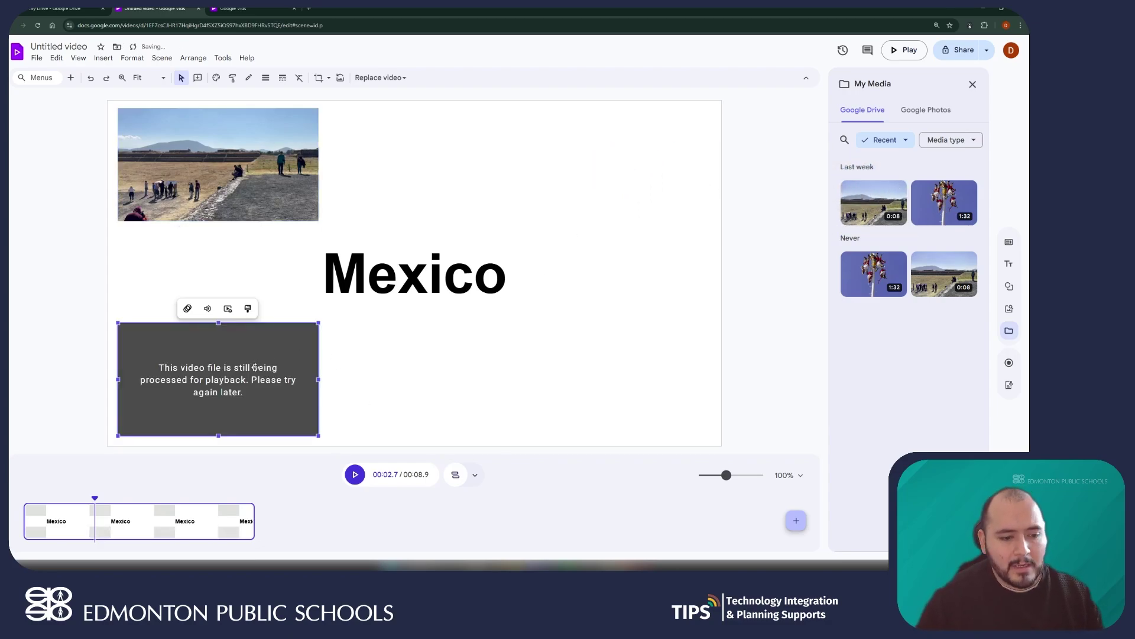
{"action": "key", "text": "Delete"}
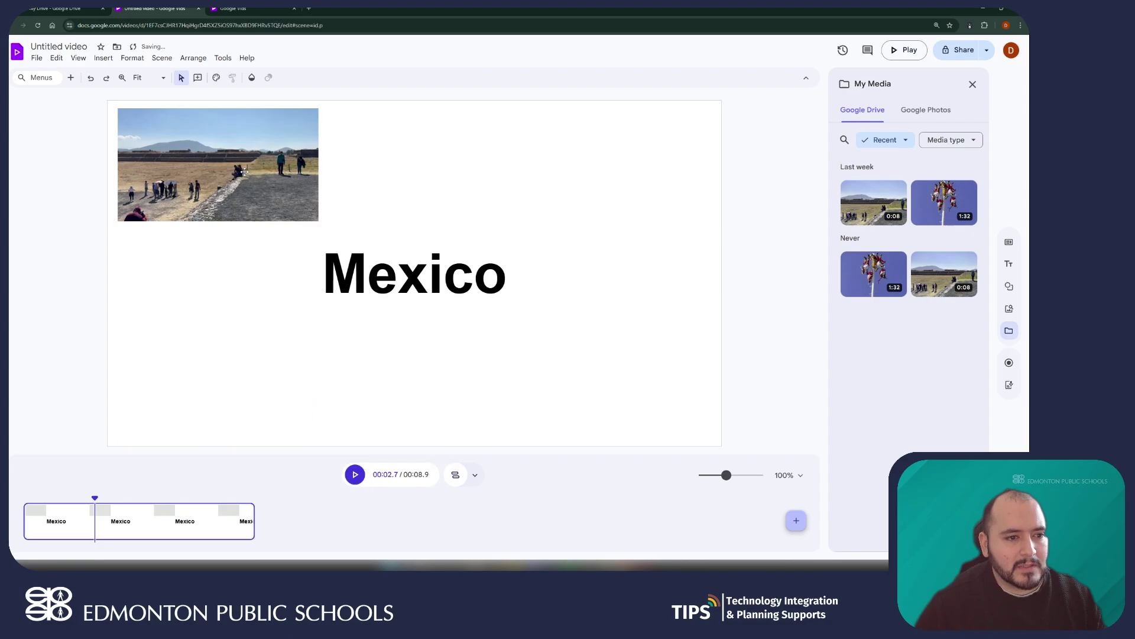
Preview the landscape clip, snap it to the top-left corner, and stretch it across the scene.
{"action": "left_click", "coordinate": [249, 194]}
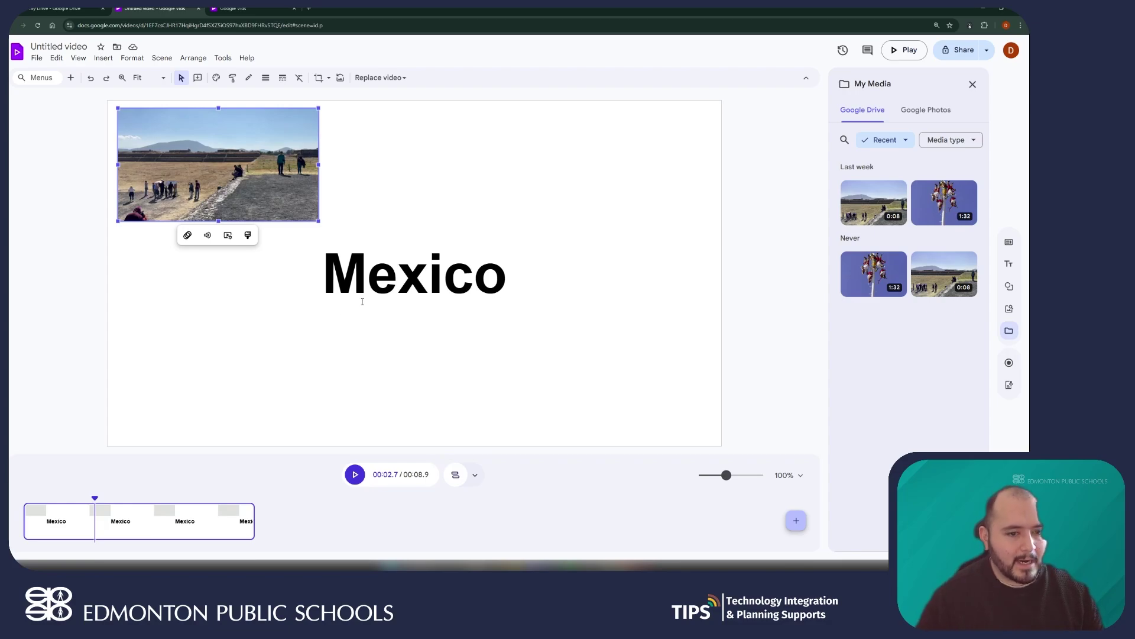
{"action": "left_click", "coordinate": [355, 475]}
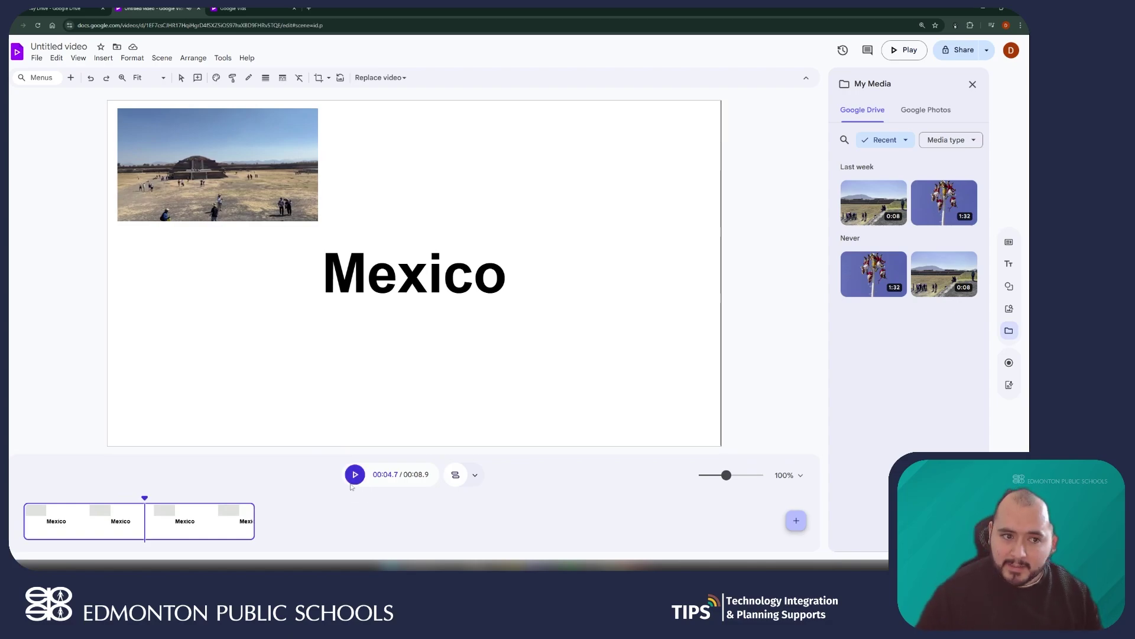
{"action": "left_click", "coordinate": [218, 190]}
{"action": "left_click_drag", "start_coordinate": [230, 182], "coordinate": [221, 174]}
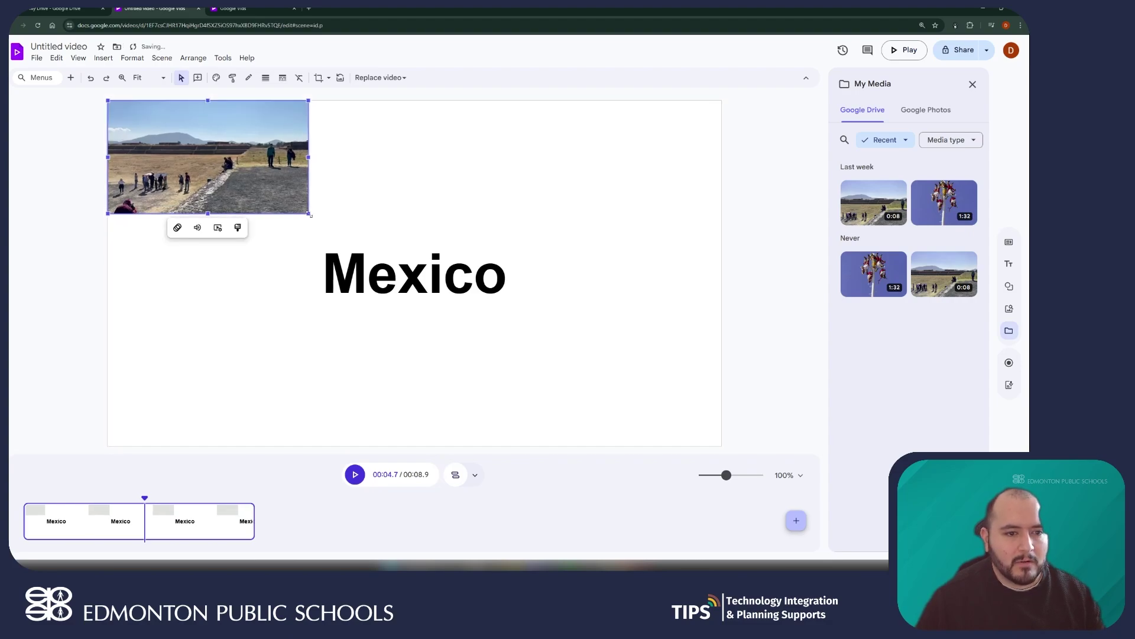
{"action": "left_click_drag", "start_coordinate": [309, 214], "coordinate": [721, 441]}
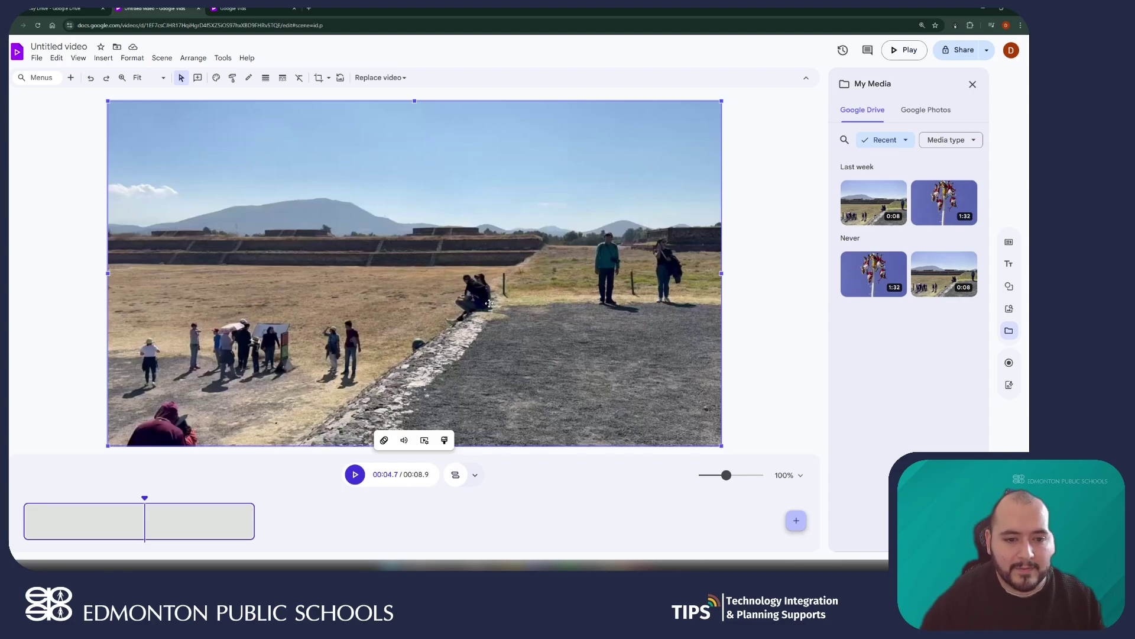
{"action": "left_click", "coordinate": [757, 315]}
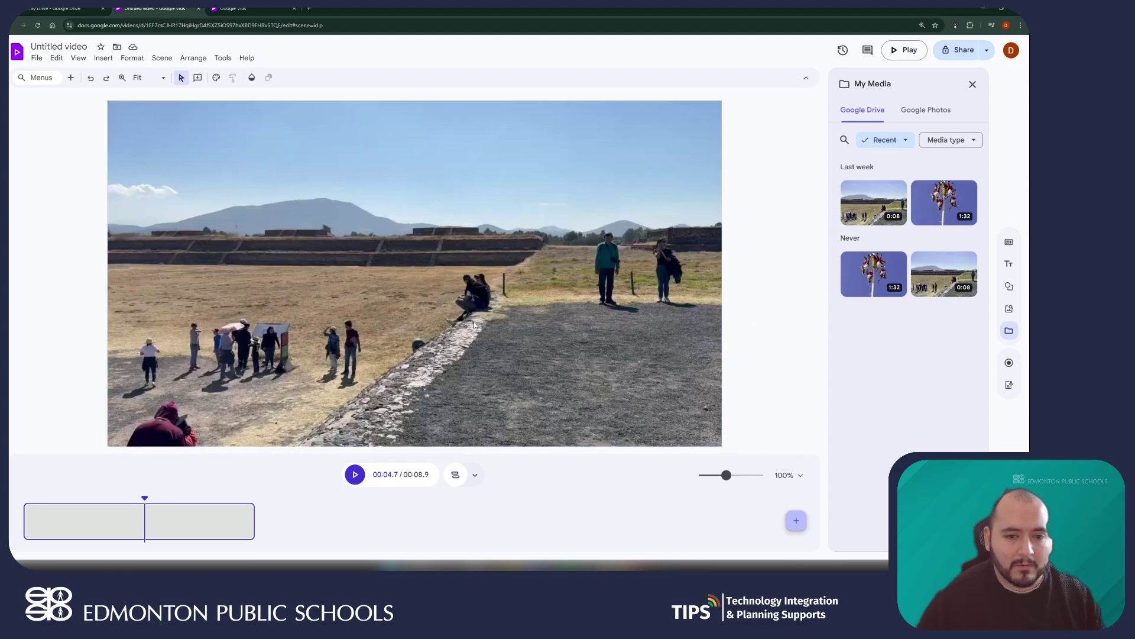
{"action": "left_click", "coordinate": [485, 277]}
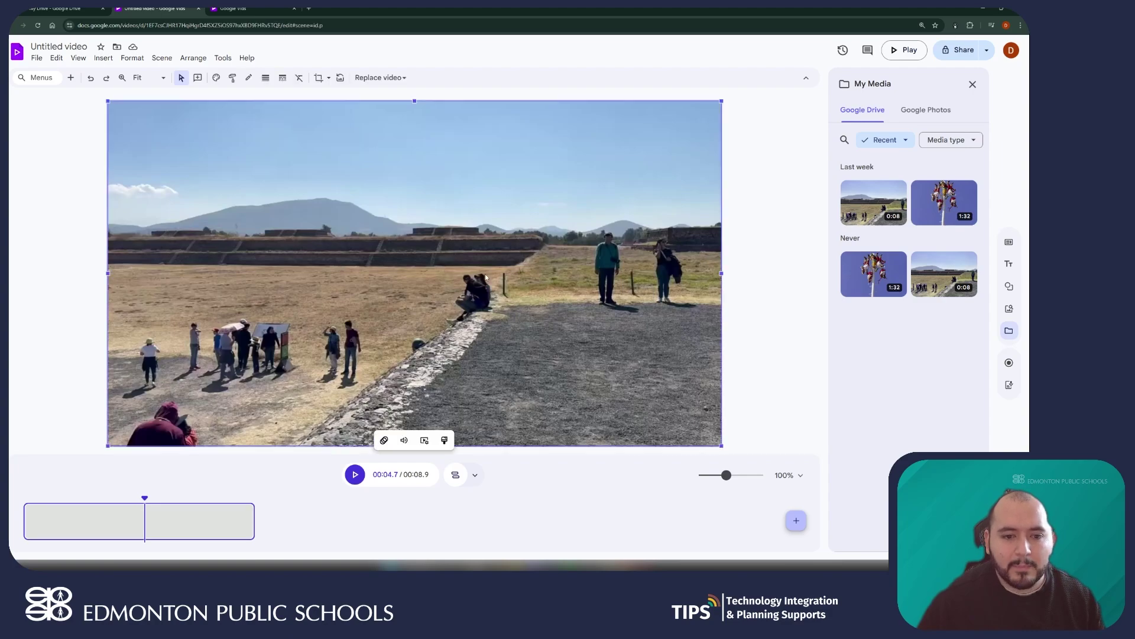
Send the landscape video to back via Order so the Mexico title sits on top.
{"action": "right_click", "coordinate": [454, 262]}
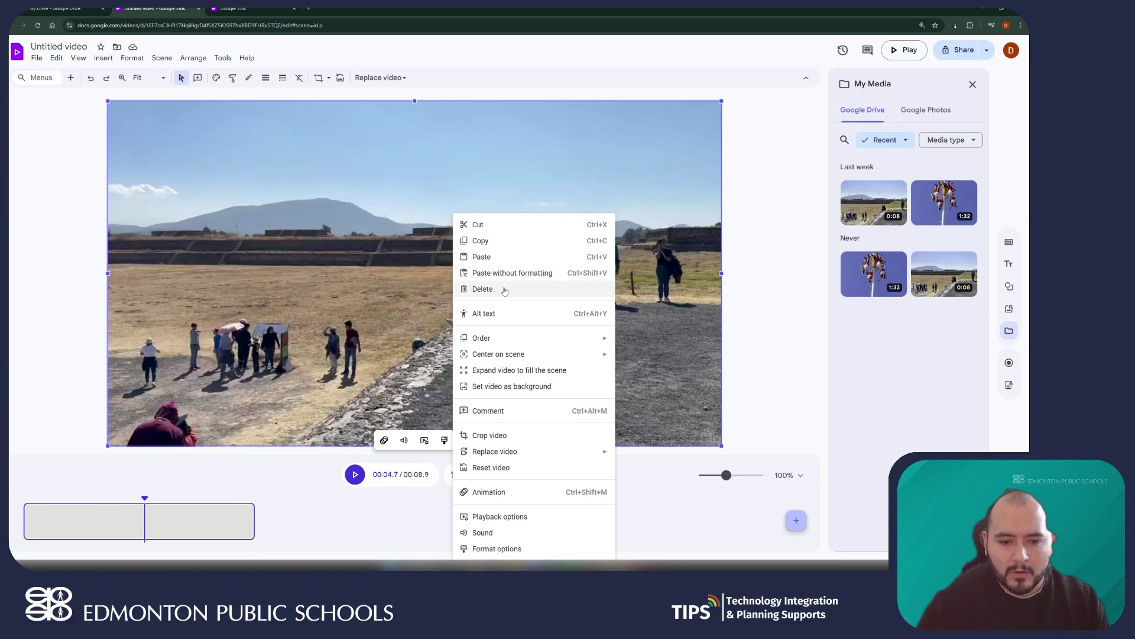
{"action": "left_click", "coordinate": [414, 331]}
{"action": "right_click", "coordinate": [410, 332]}
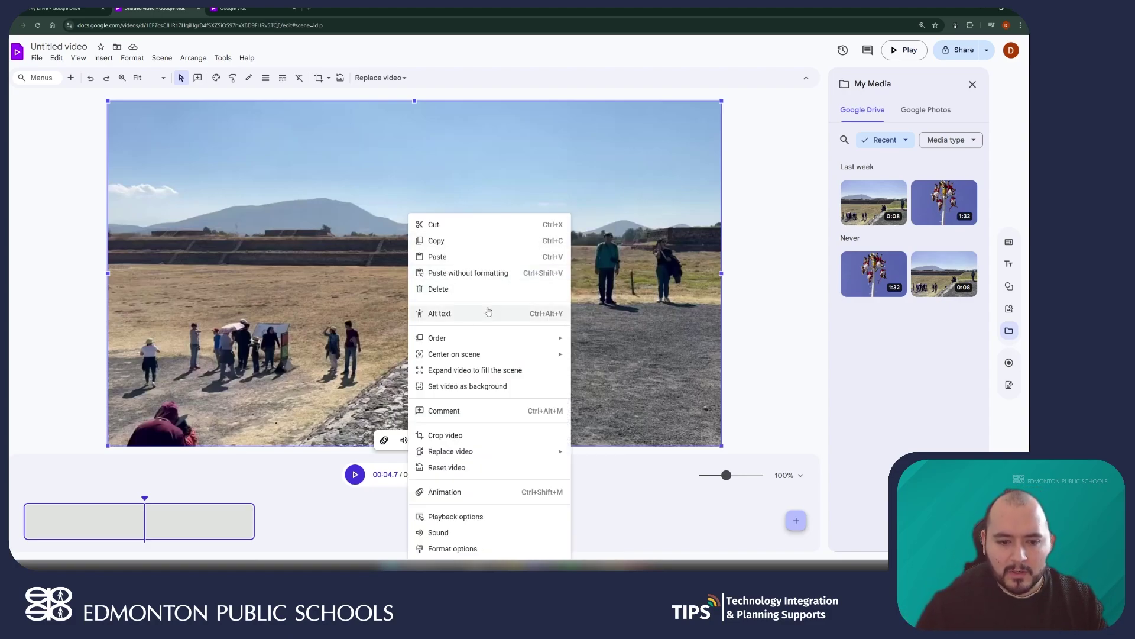
{"action": "mouse_move", "coordinate": [512, 343]}
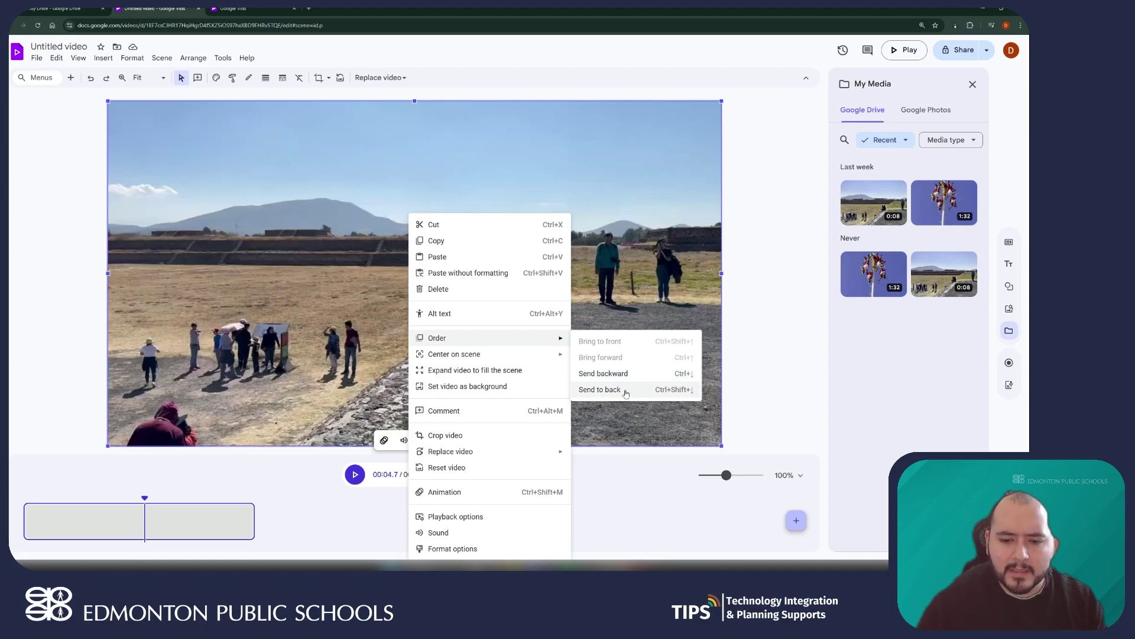
{"action": "left_click", "coordinate": [600, 390]}
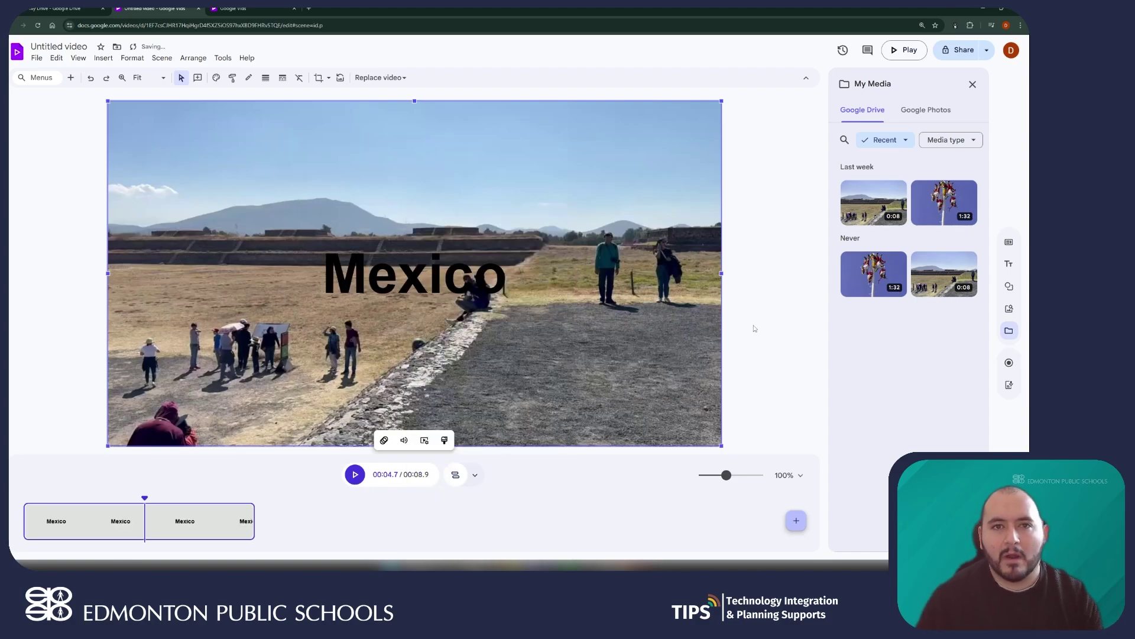
{"action": "left_click", "coordinate": [428, 286]}
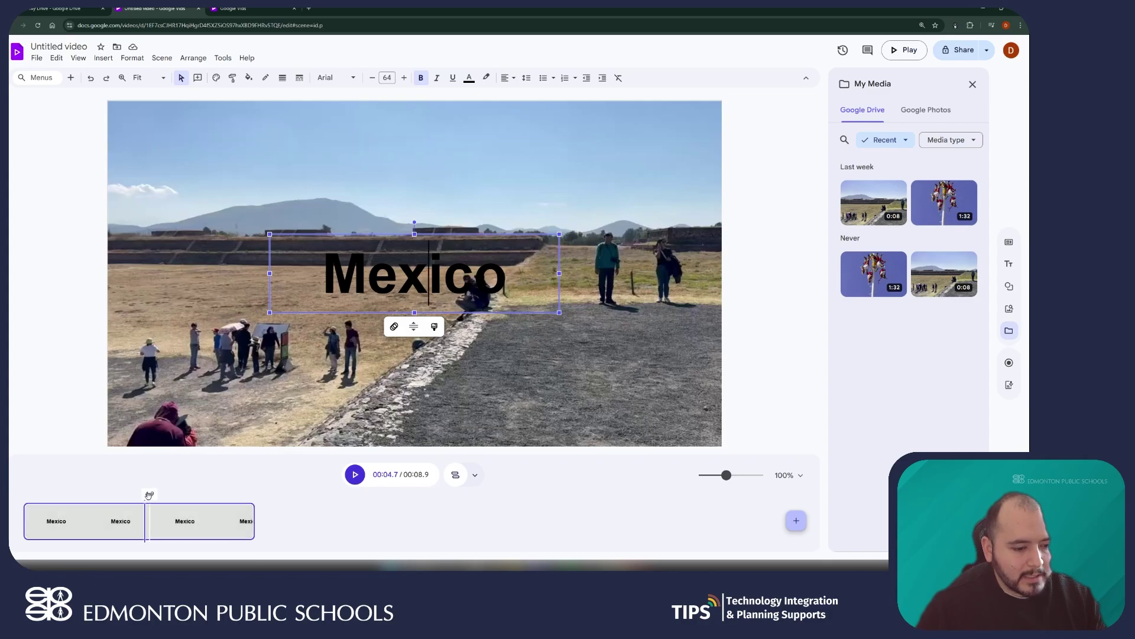
{"action": "left_click_drag", "start_coordinate": [144, 496], "coordinate": [68, 495]}
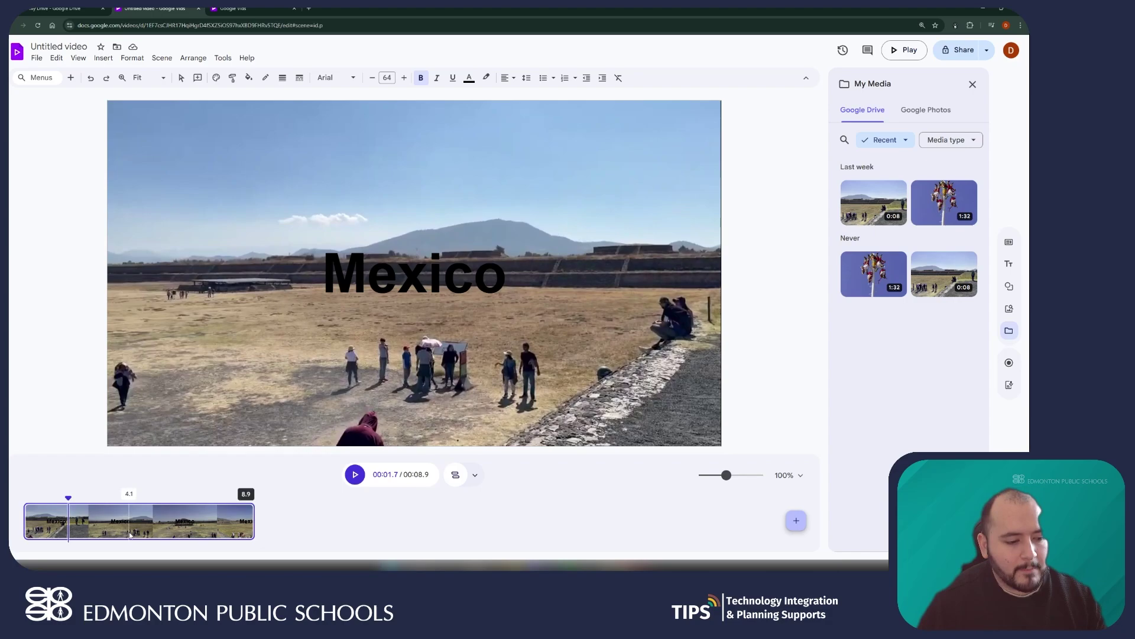
{"action": "left_click_drag", "start_coordinate": [69, 497], "coordinate": [193, 493]}
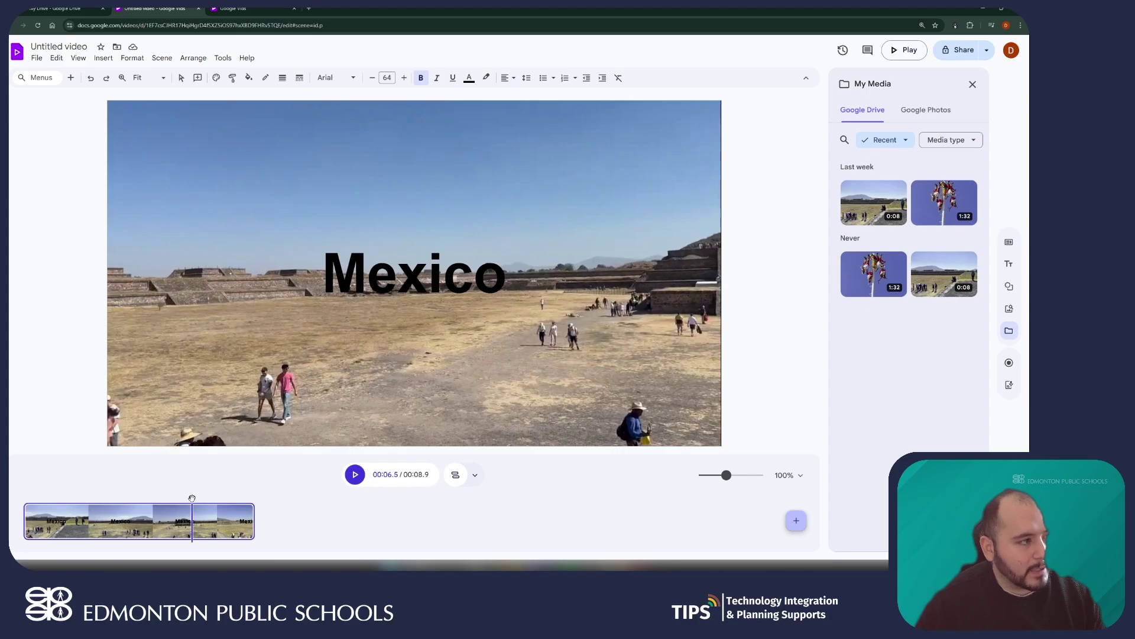
{"action": "left_click_drag", "start_coordinate": [192, 498], "coordinate": [23, 496]}
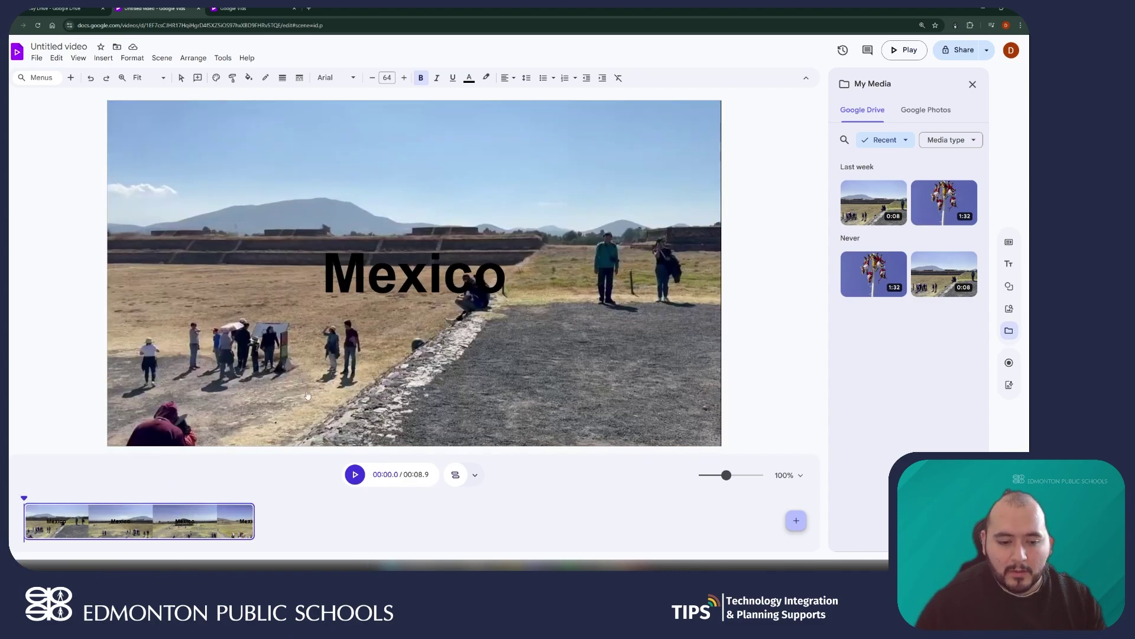
{"action": "left_click", "coordinate": [355, 475]}
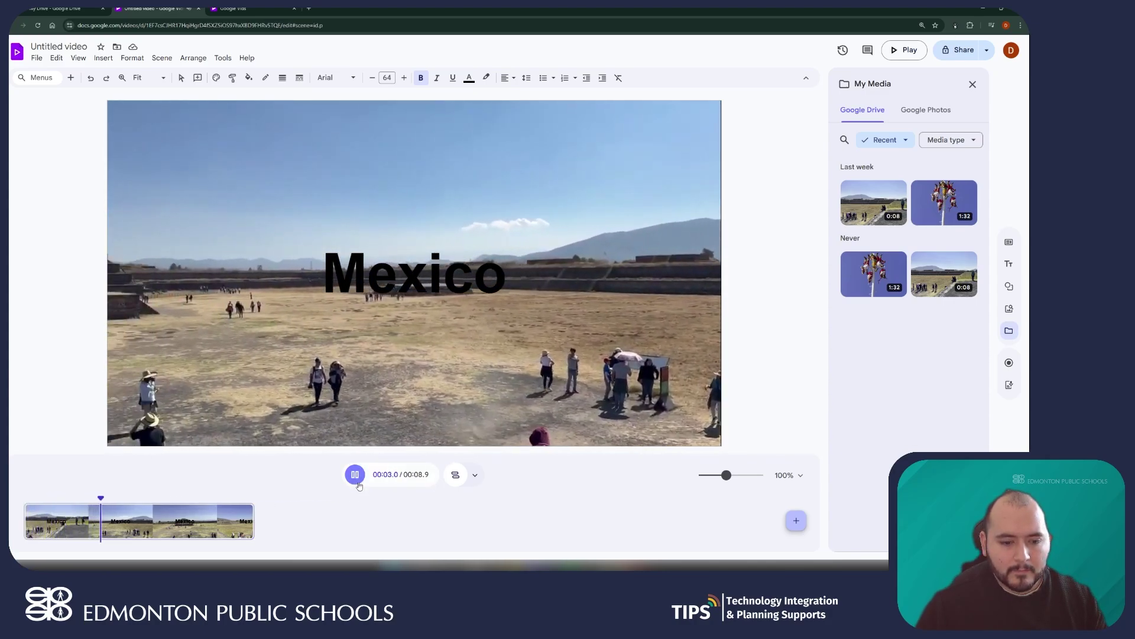
{"action": "left_click", "coordinate": [355, 475]}
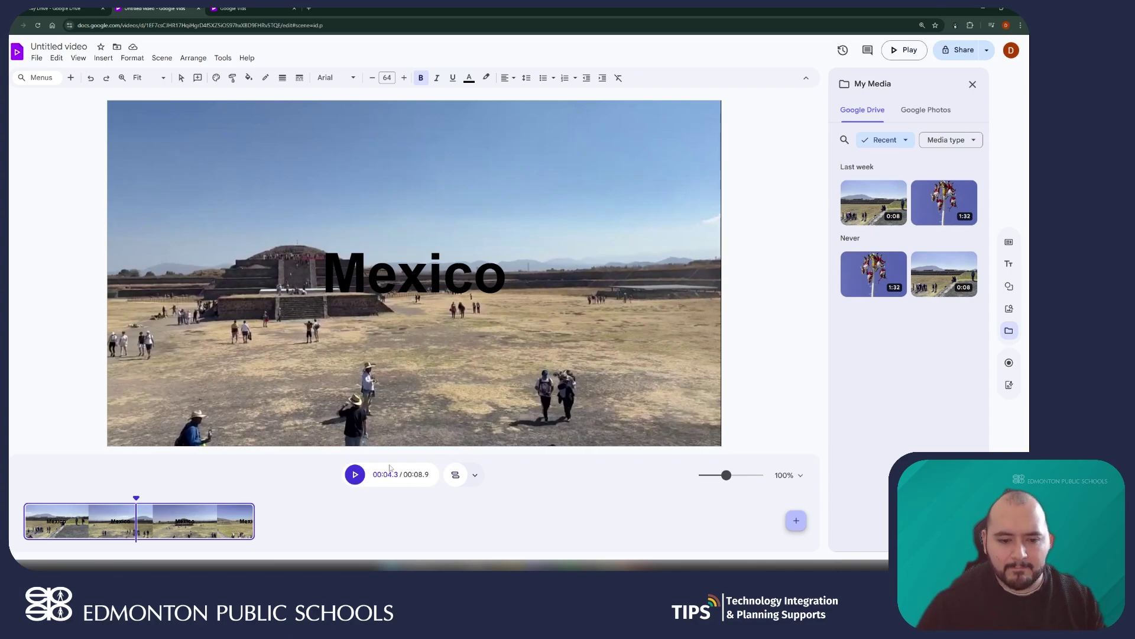
{"action": "left_click_drag", "start_coordinate": [137, 495], "coordinate": [108, 497]}
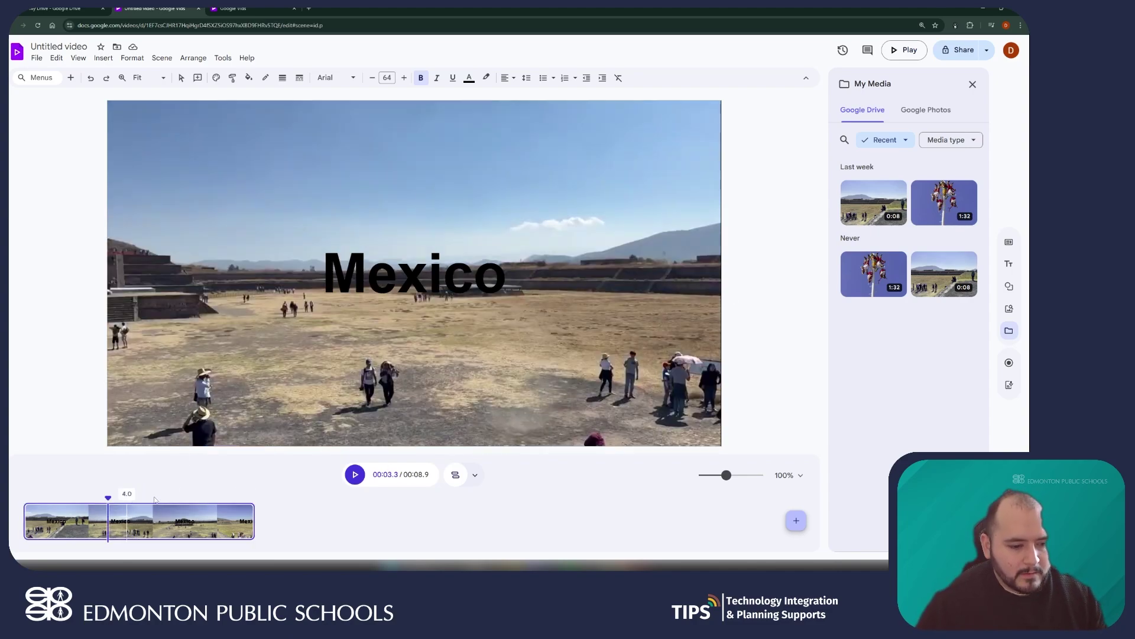
{"action": "left_click", "coordinate": [355, 475]}
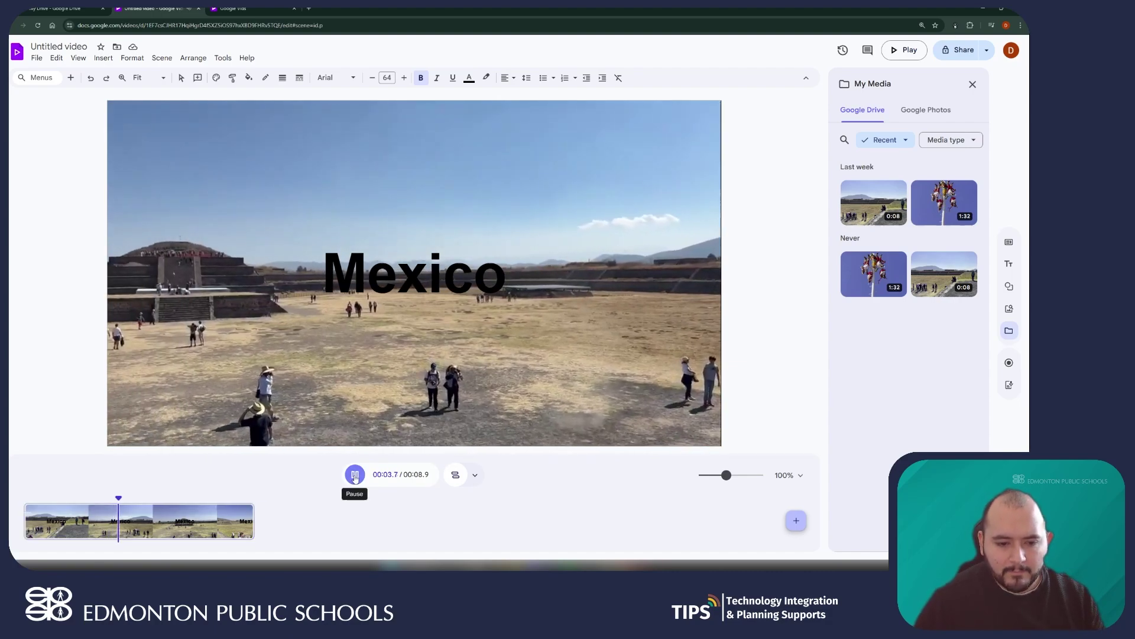
{"action": "left_click", "coordinate": [355, 475]}
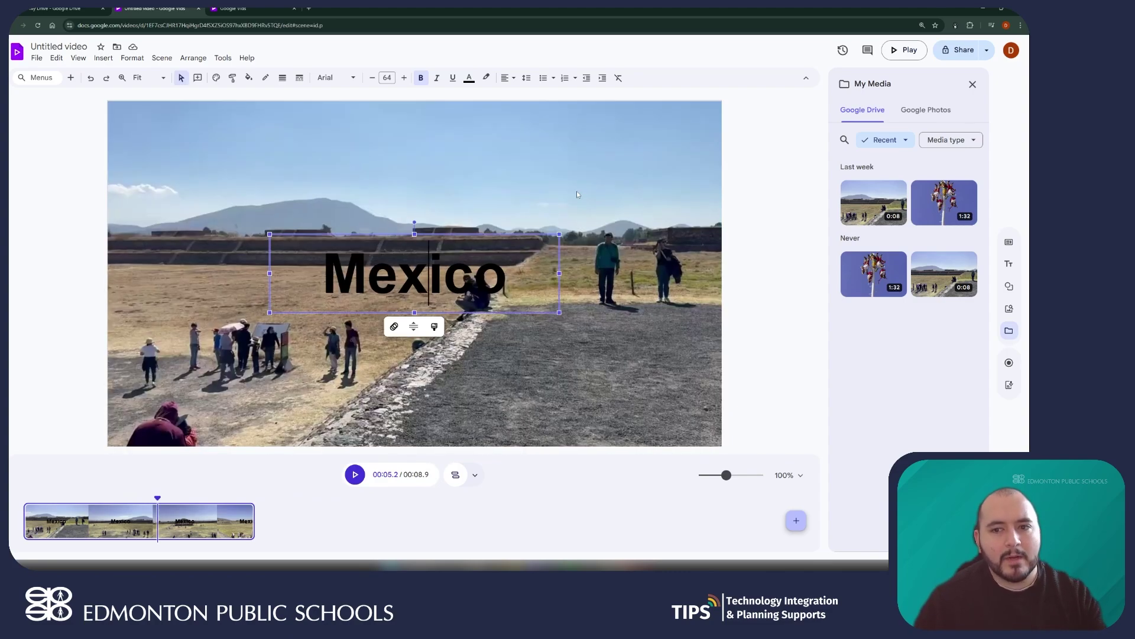
Select the landscape clip and show its Sound settings: volume 100%, fades at 0.
{"action": "left_click", "coordinate": [647, 205]}
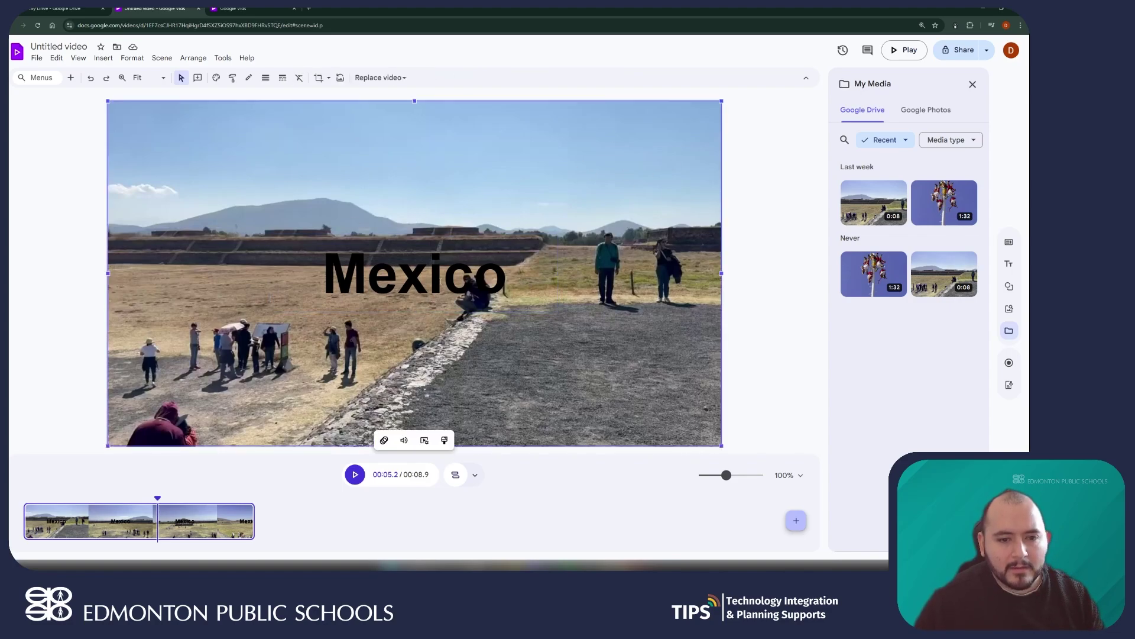
{"action": "left_click", "coordinate": [447, 277]}
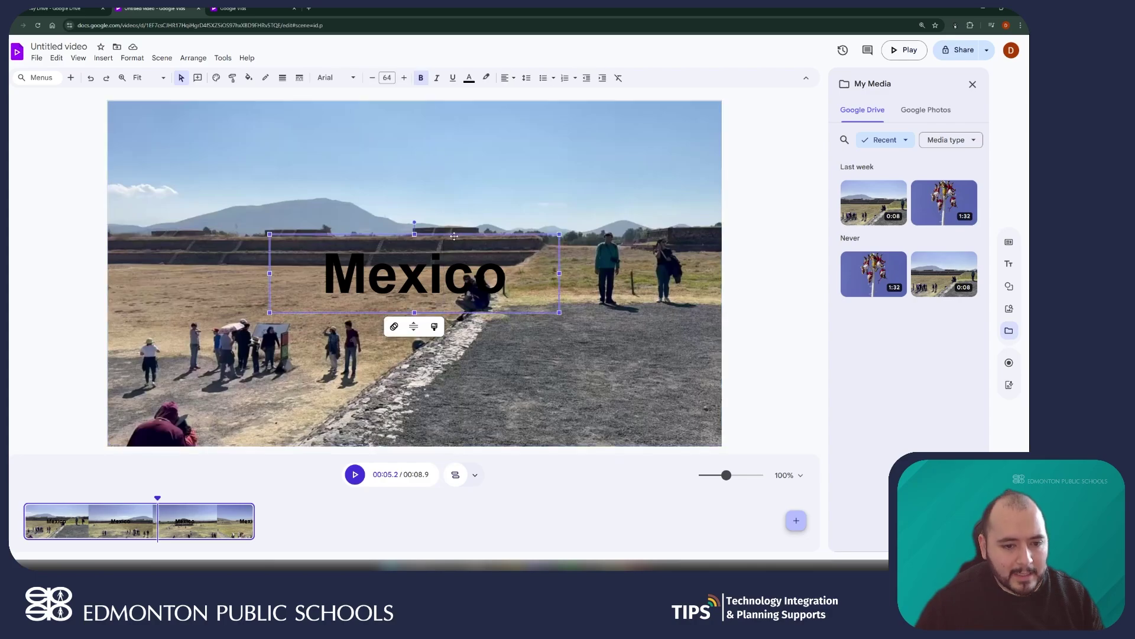
{"action": "left_click", "coordinate": [622, 215]}
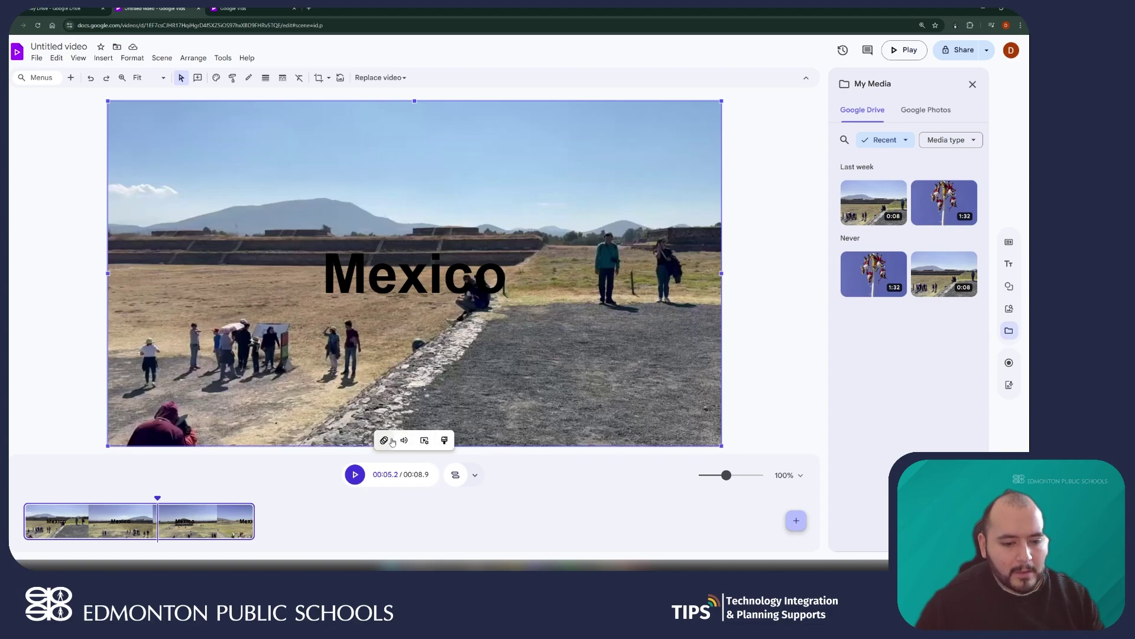
{"action": "left_click", "coordinate": [793, 317]}
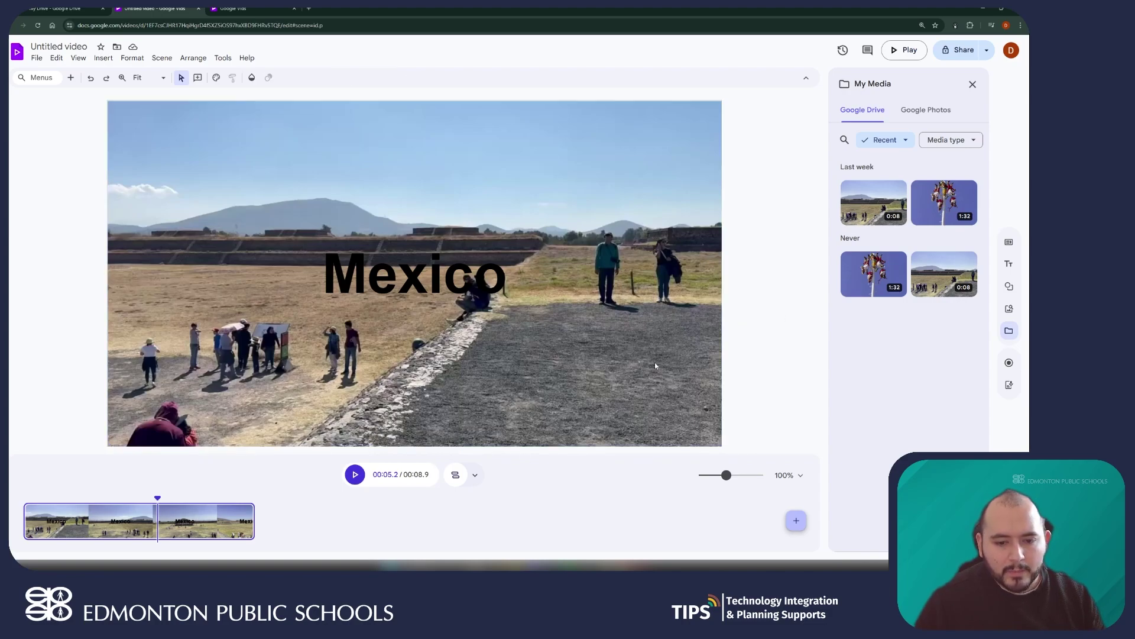
{"action": "left_click", "coordinate": [436, 392]}
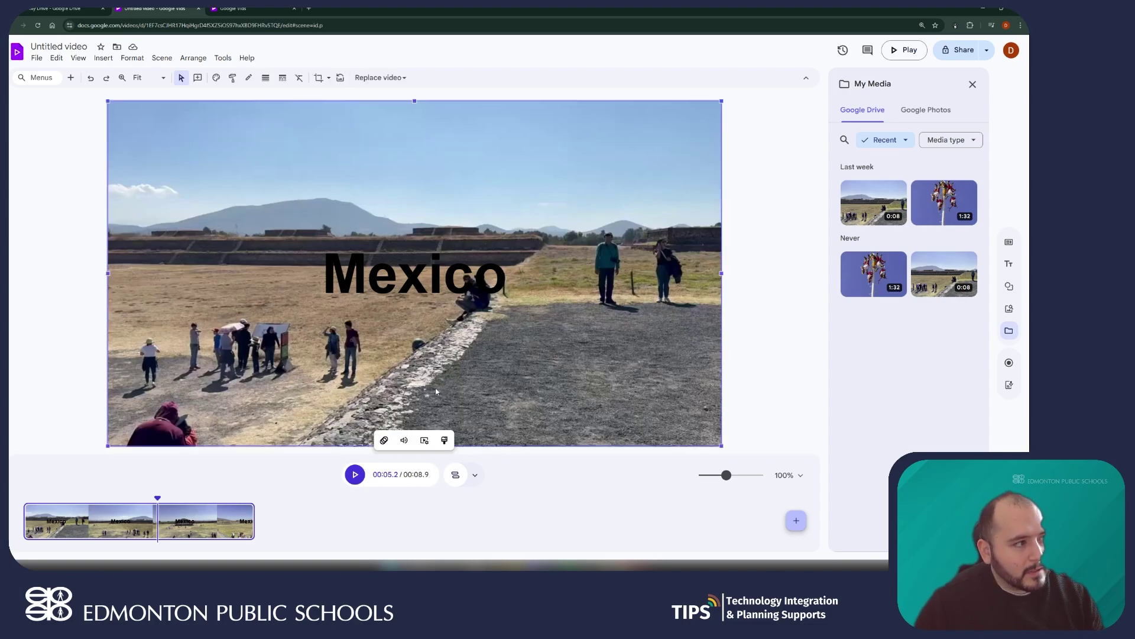
{"action": "left_click", "coordinate": [405, 440]}
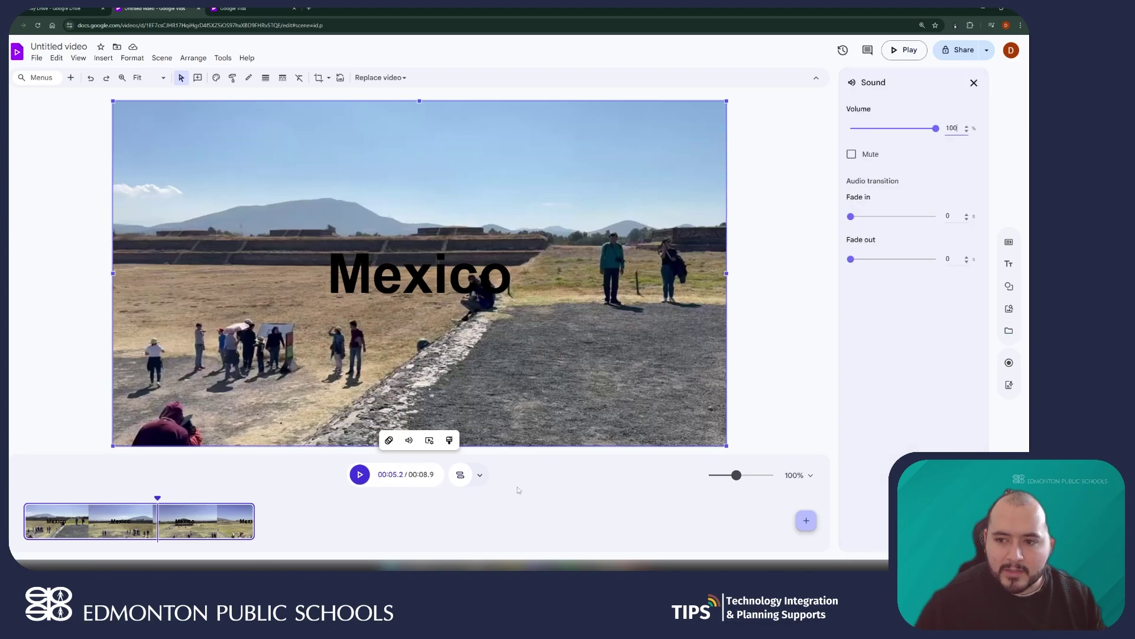
Preview the landscape clip muted, then unmute it and lower its volume to 10%.
{"action": "left_click", "coordinate": [851, 154]}
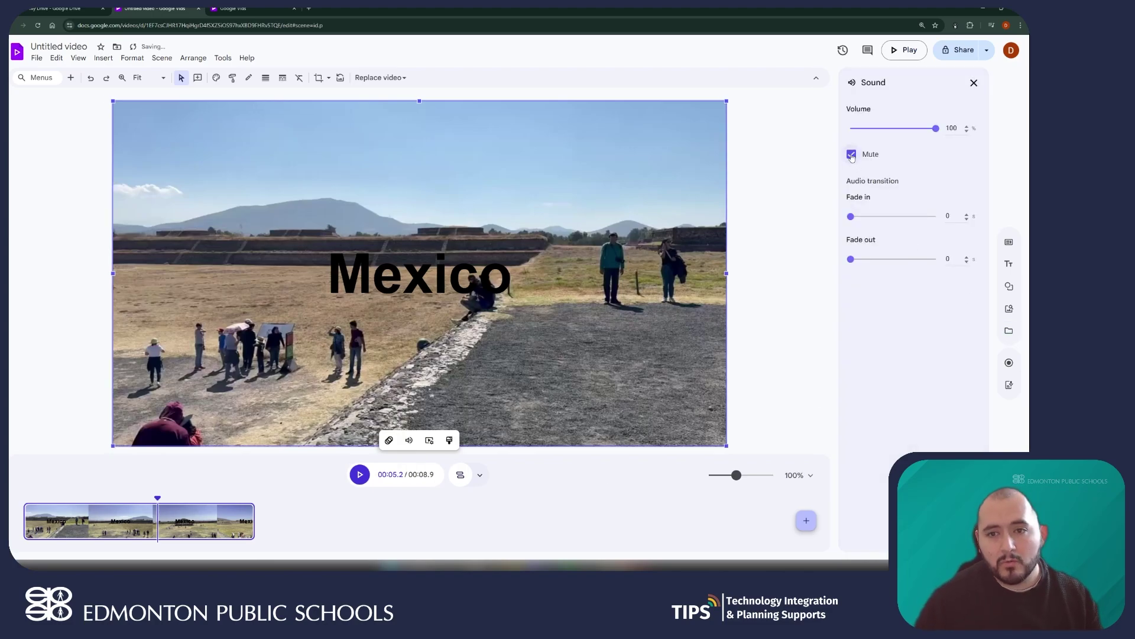
{"action": "left_click", "coordinate": [360, 475]}
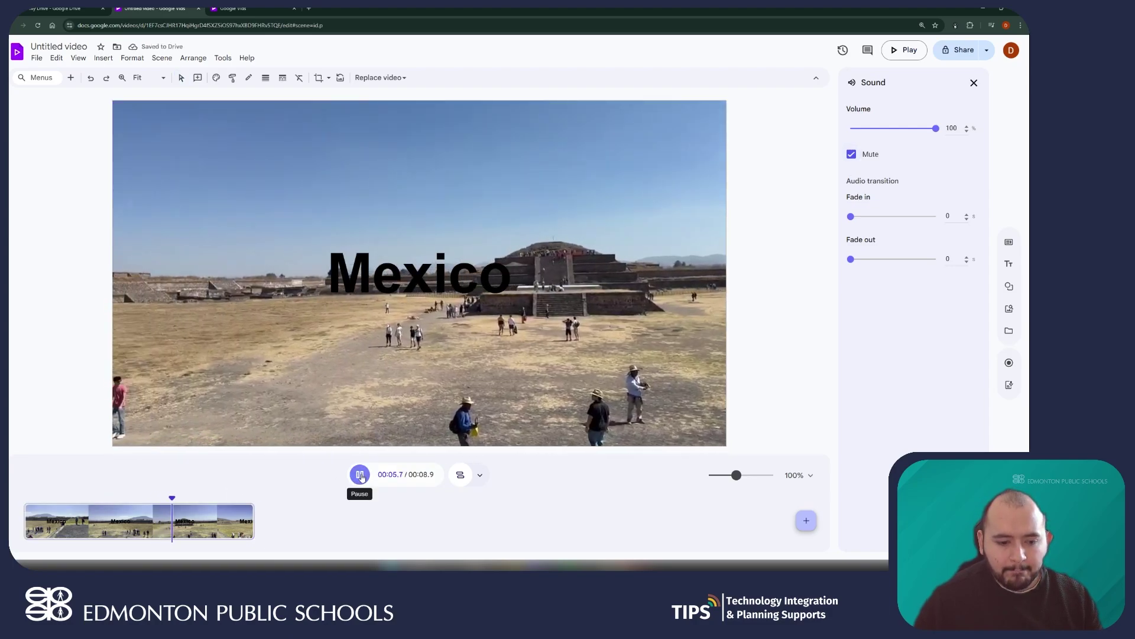
{"action": "left_click", "coordinate": [360, 475]}
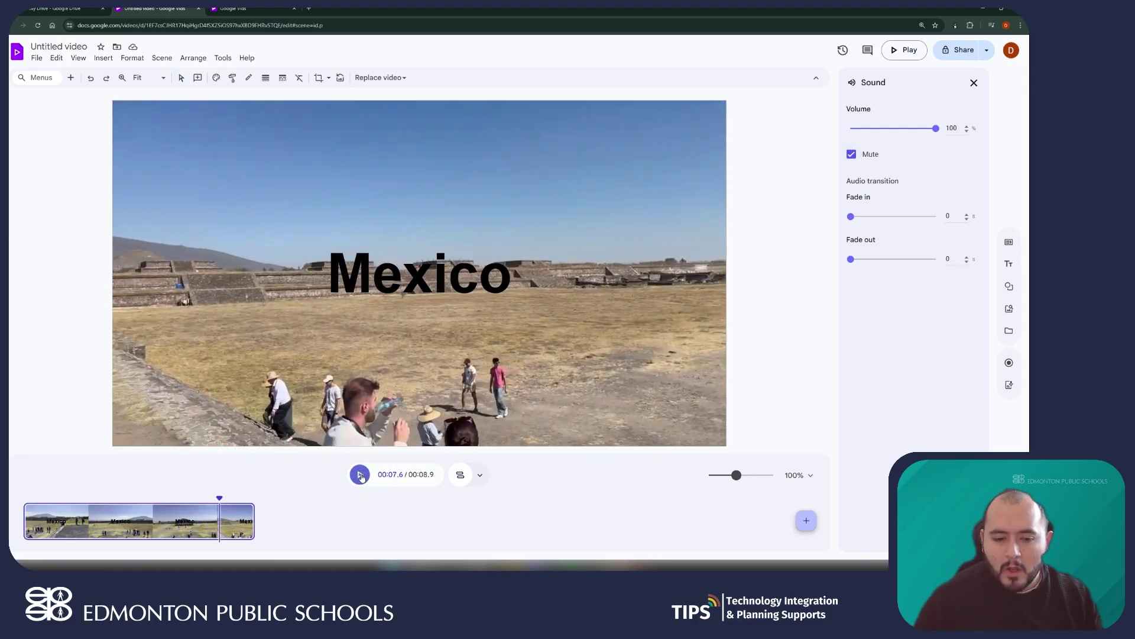
{"action": "left_click", "coordinate": [852, 158]}
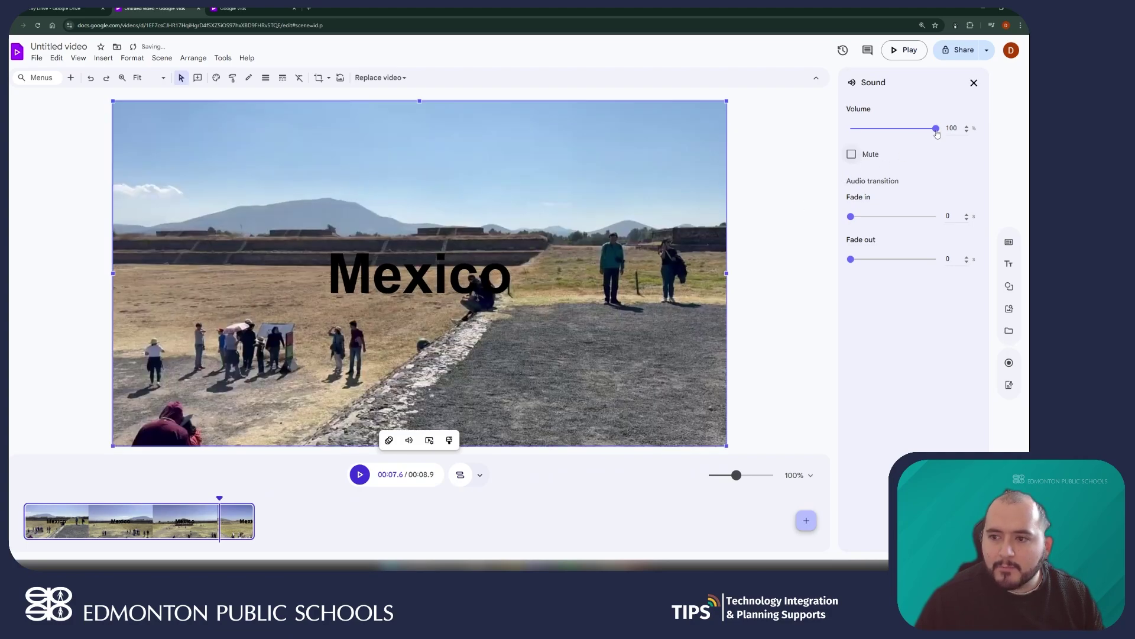
{"action": "left_click_drag", "start_coordinate": [937, 130], "coordinate": [861, 135]}
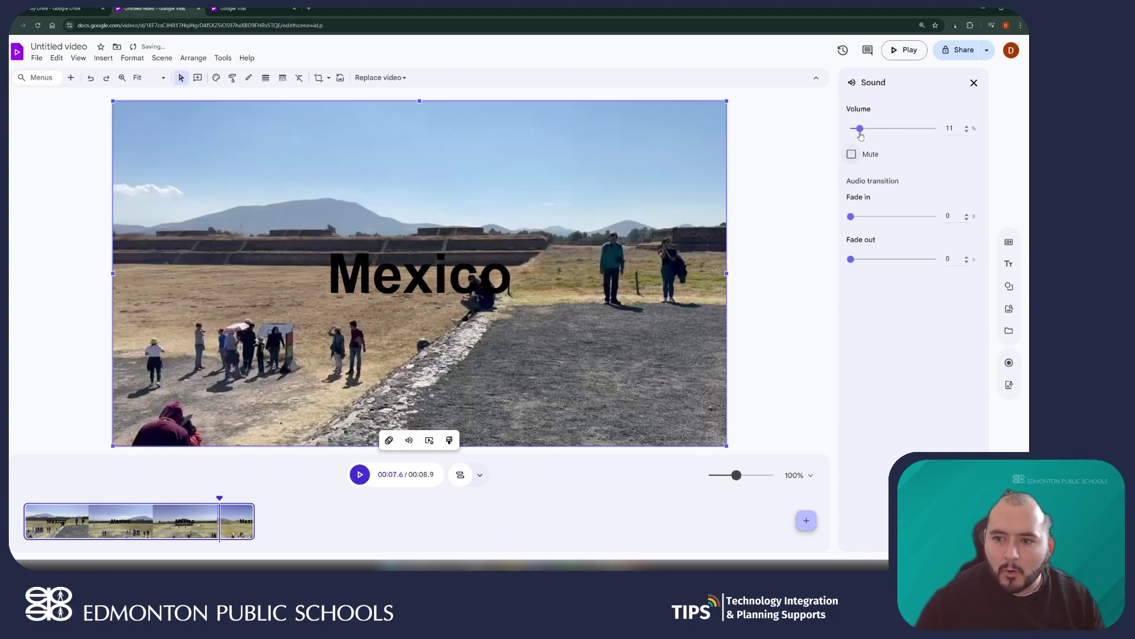
Preview the clip at 10% volume, mute it again and close the Sound panel.
{"action": "left_click_drag", "start_coordinate": [219, 497], "coordinate": [126, 493]}
{"action": "left_click", "coordinate": [359, 475]}
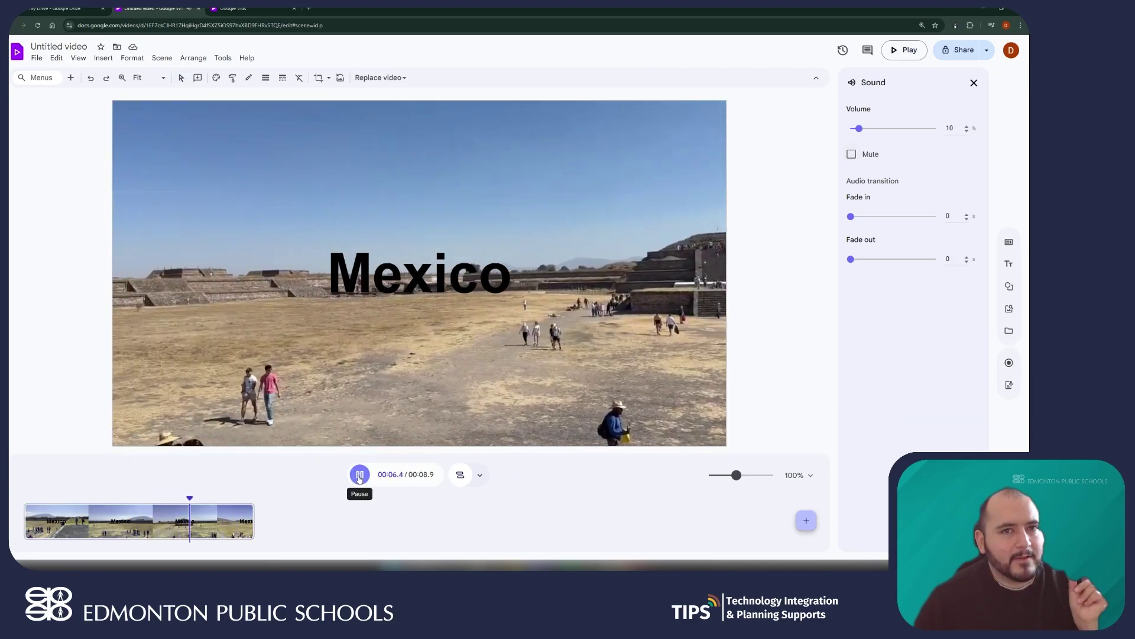
{"action": "left_click", "coordinate": [359, 475]}
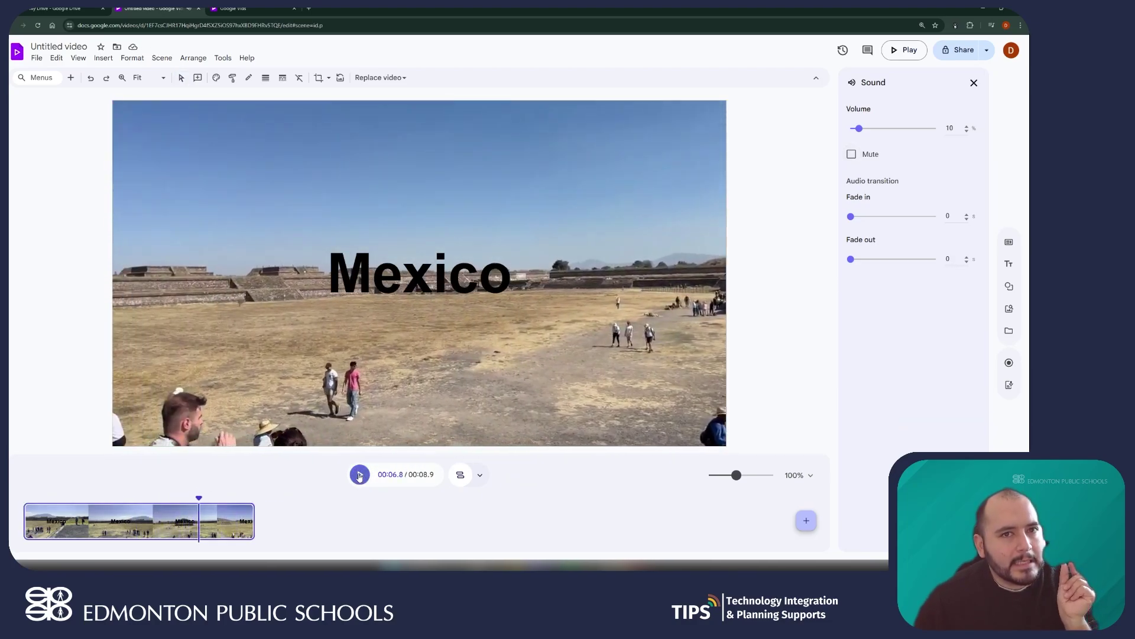
{"action": "left_click", "coordinate": [852, 155]}
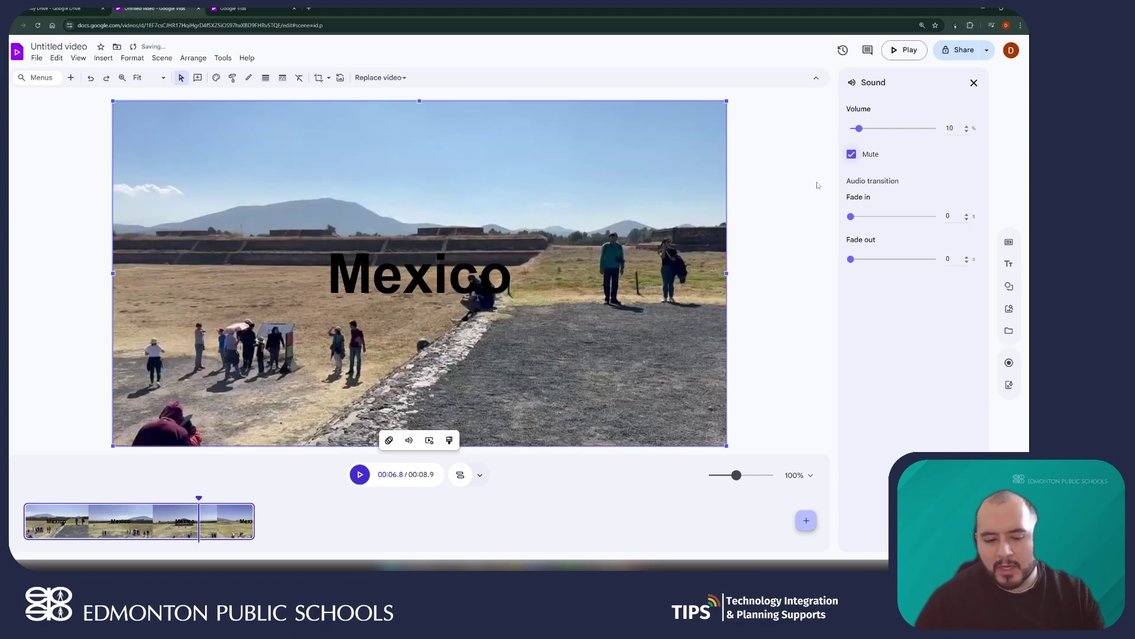
{"action": "left_click_drag", "start_coordinate": [199, 496], "coordinate": [24, 496]}
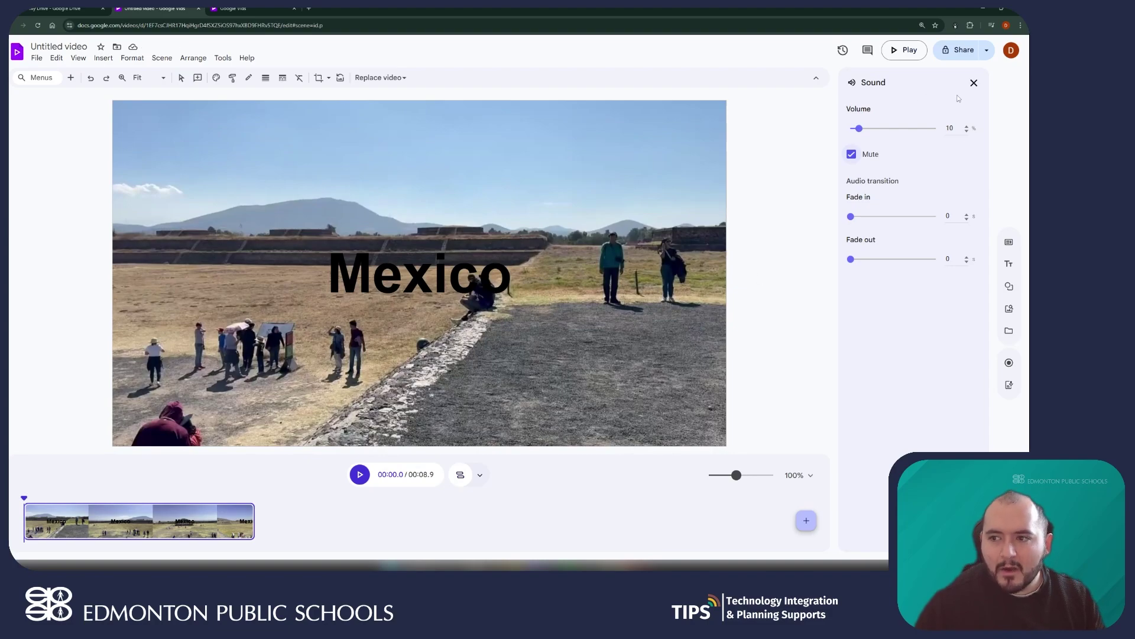
{"action": "left_click", "coordinate": [974, 83]}
{"action": "left_click", "coordinate": [436, 475]}
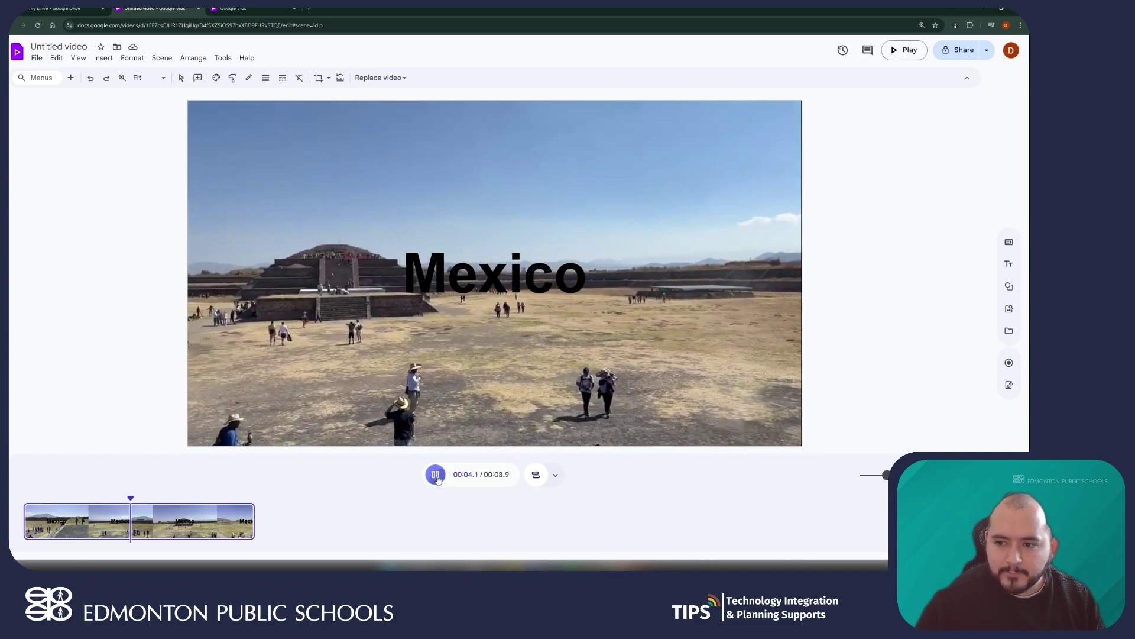
{"action": "left_click", "coordinate": [434, 475]}
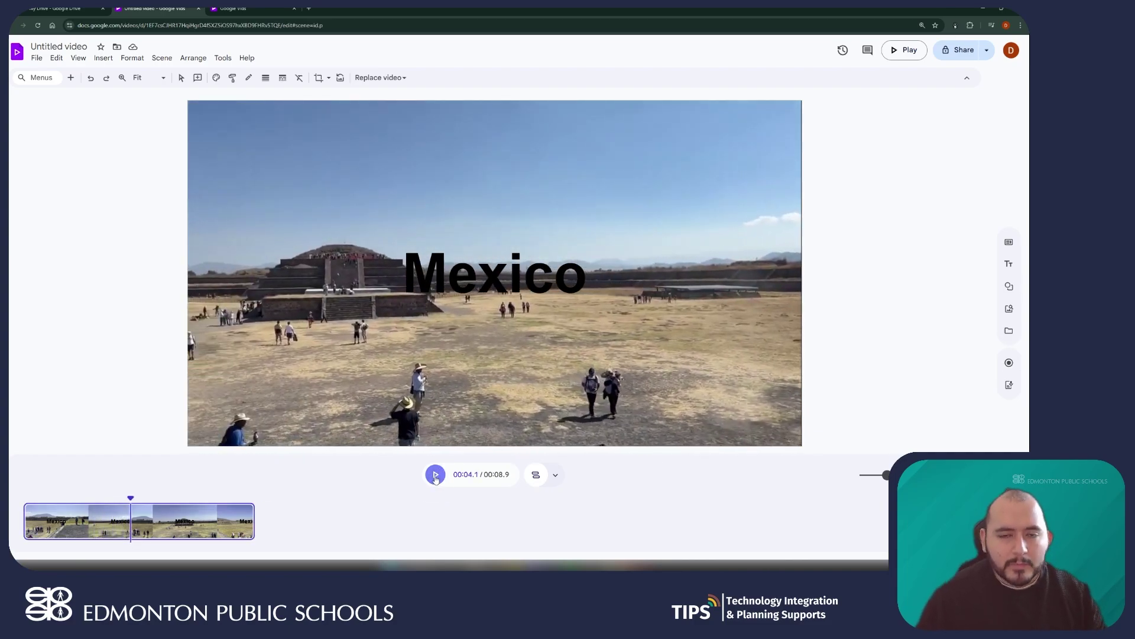
Preview the EPIC Cinematic Orchestra stock music track and drag it onto the timeline.
{"action": "left_click", "coordinate": [1010, 310]}
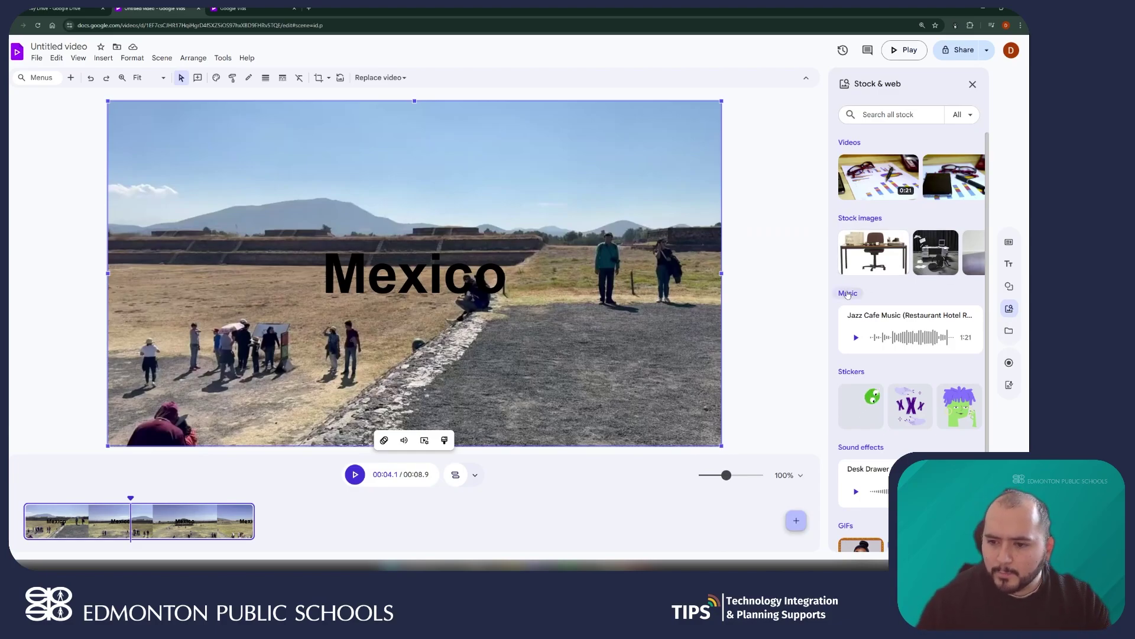
{"action": "left_click", "coordinate": [848, 293]}
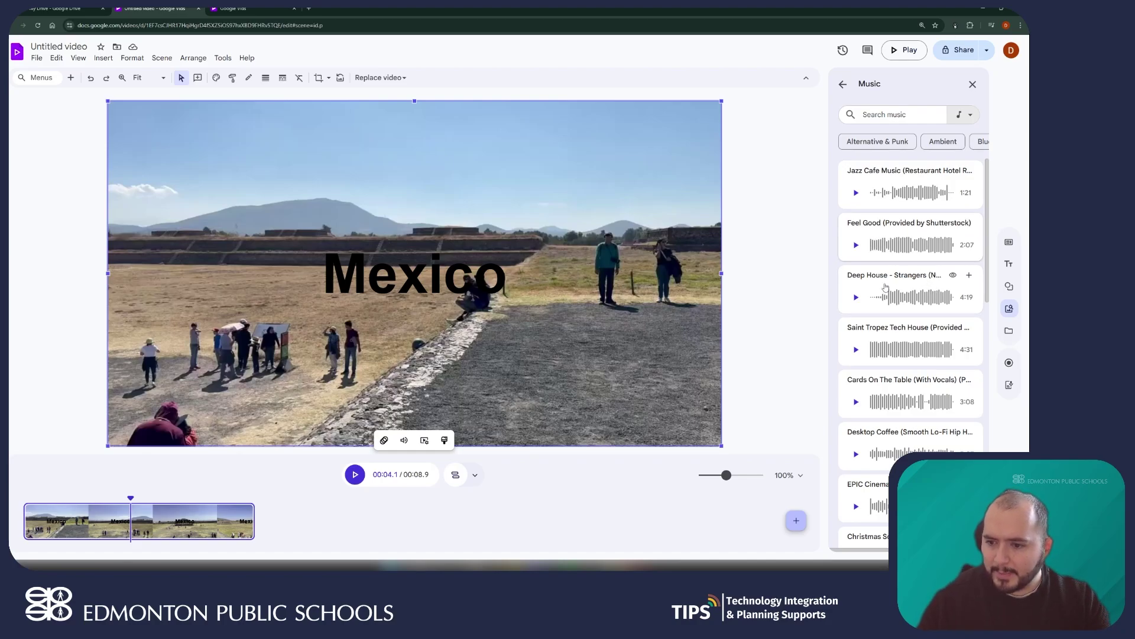
{"action": "scroll", "coordinate": [921, 307], "scroll_direction": "down", "scroll_amount": 1}
{"action": "scroll", "coordinate": [917, 311], "scroll_direction": "down", "scroll_amount": 3}
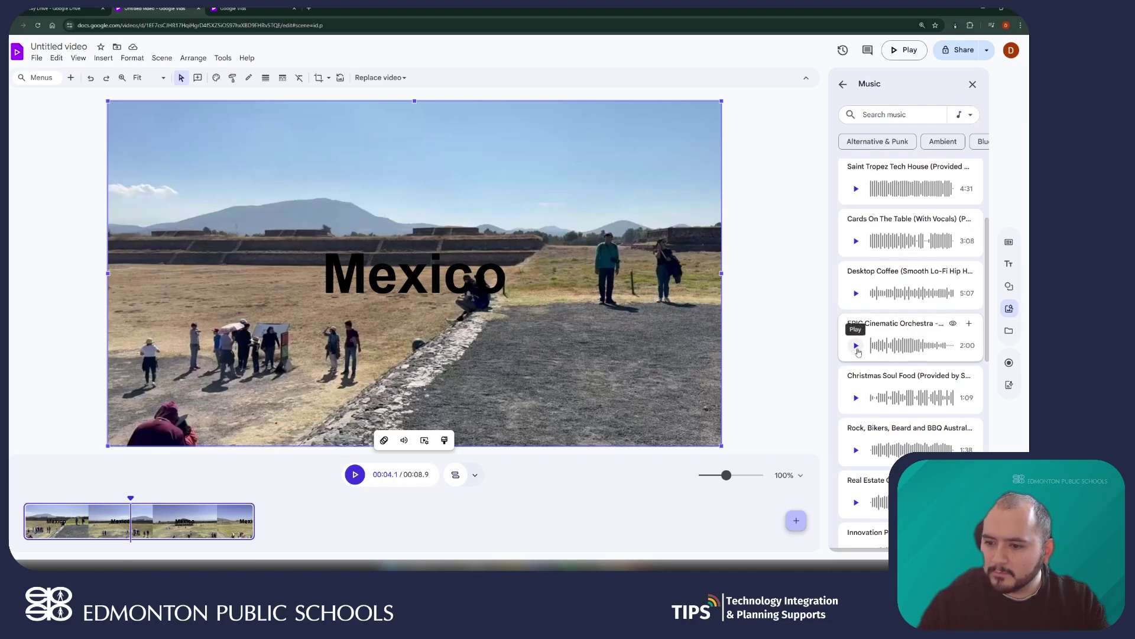
{"action": "left_click", "coordinate": [856, 347]}
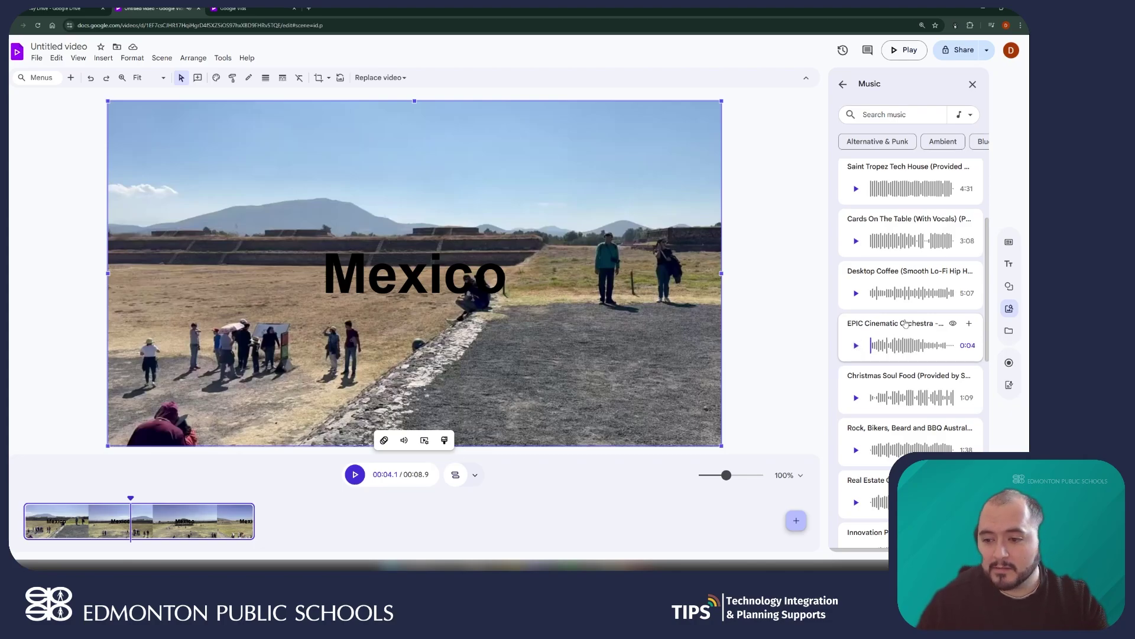
{"action": "left_click_drag", "start_coordinate": [905, 324], "coordinate": [142, 539]}
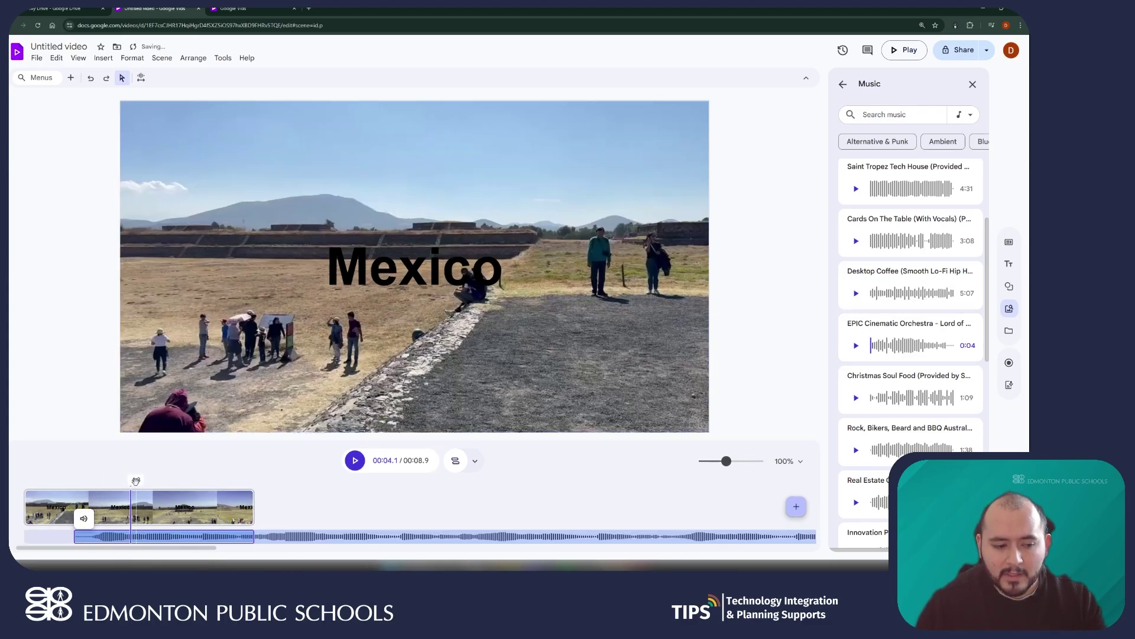
Move the EPIC Cinematic Orchestra clip to start at 0:00 and replay the video with music.
{"action": "left_click_drag", "start_coordinate": [129, 485], "coordinate": [25, 483]}
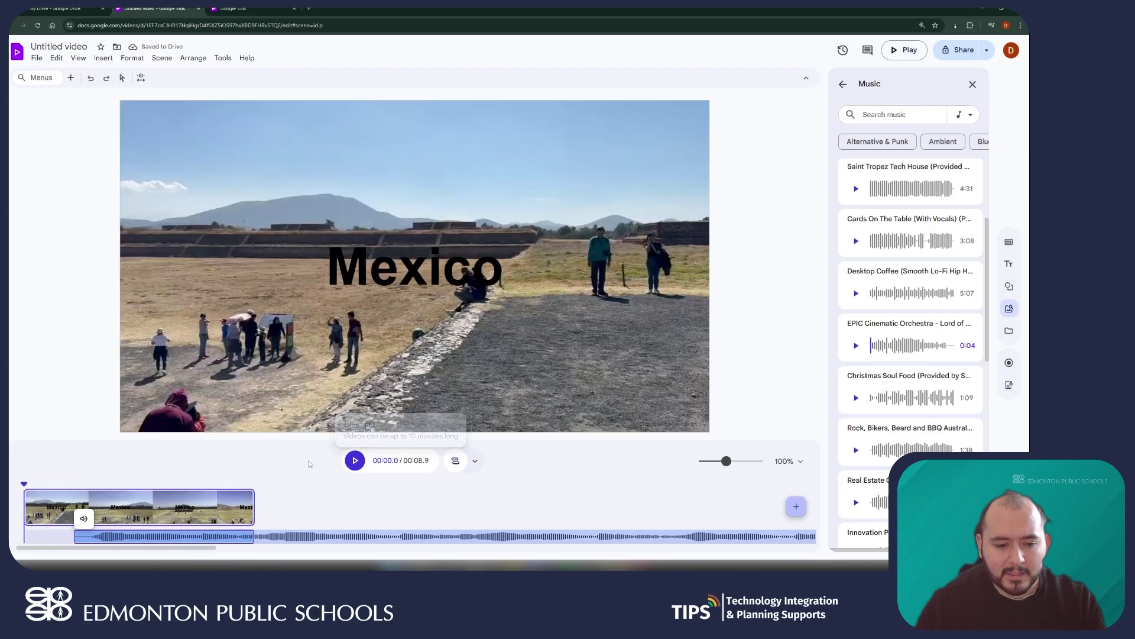
{"action": "left_click", "coordinate": [355, 460]}
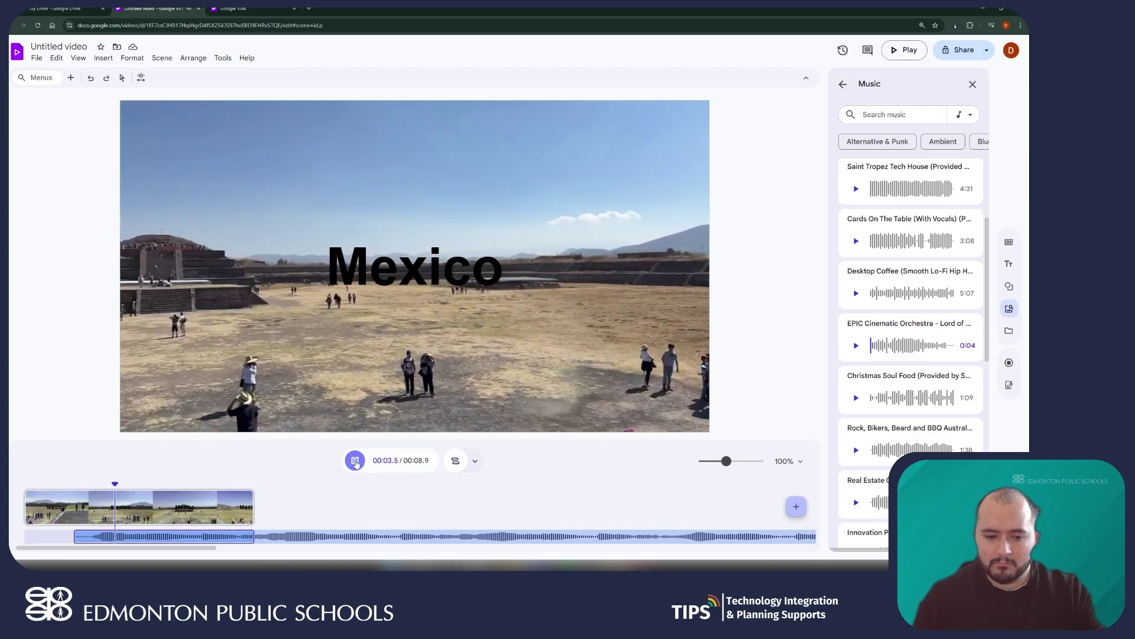
{"action": "left_click", "coordinate": [355, 462]}
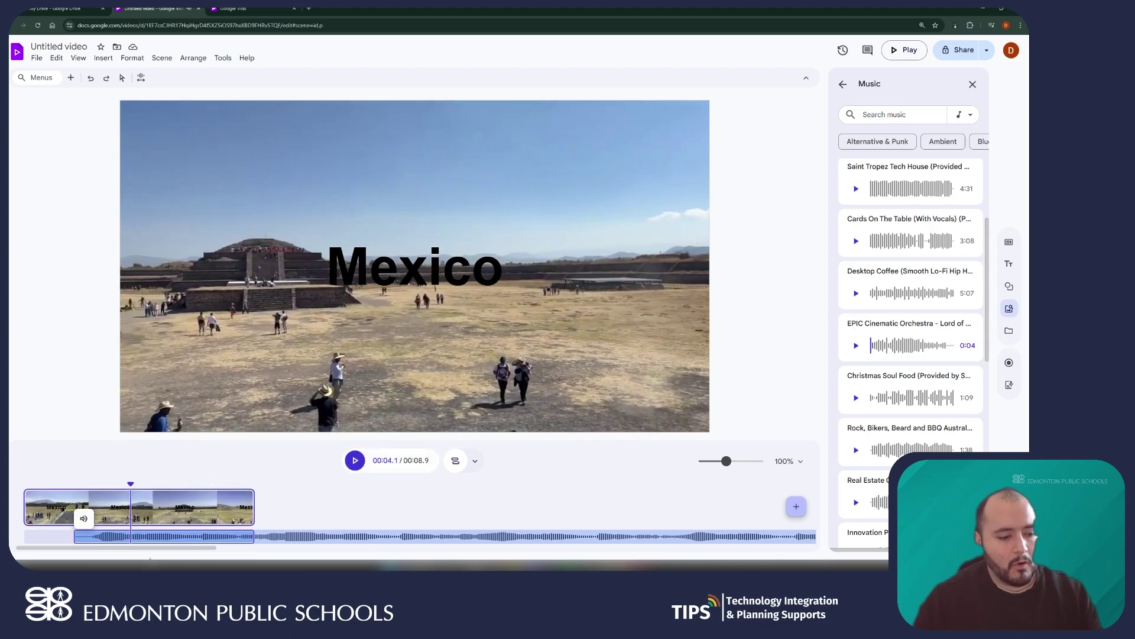
{"action": "left_click_drag", "start_coordinate": [216, 537], "coordinate": [167, 537]}
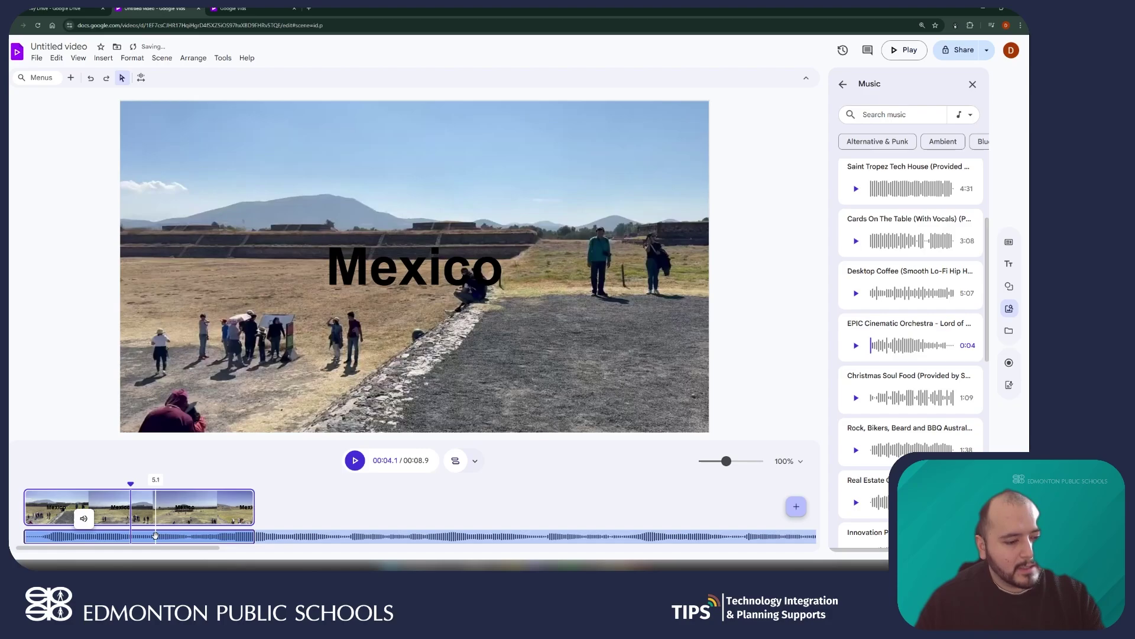
{"action": "left_click_drag", "start_coordinate": [131, 483], "coordinate": [24, 483]}
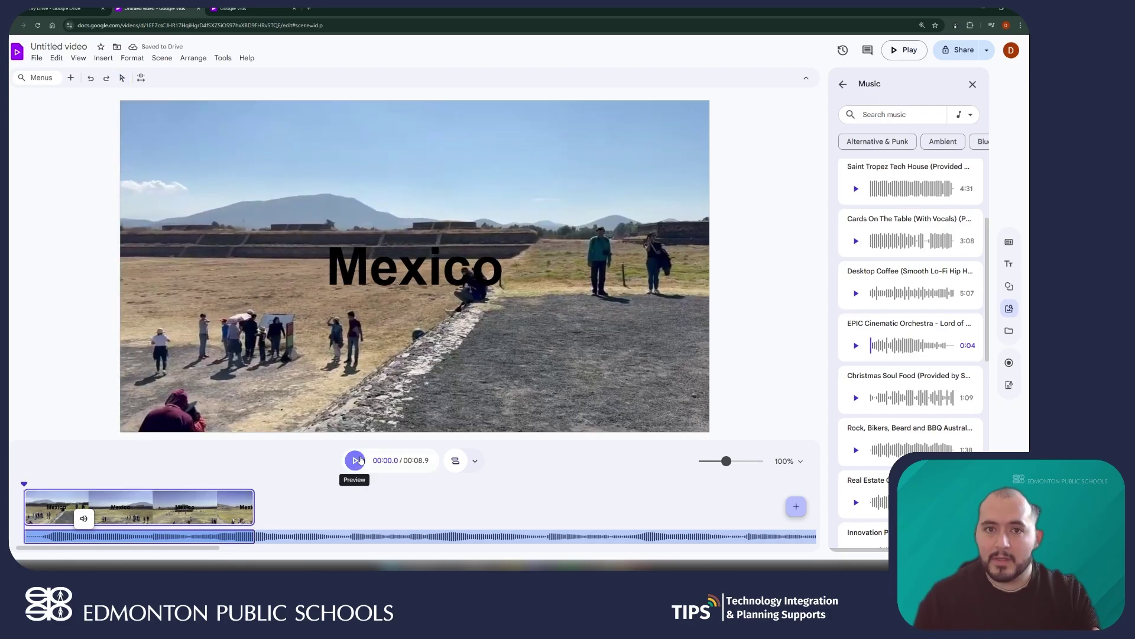
{"action": "left_click", "coordinate": [356, 460]}
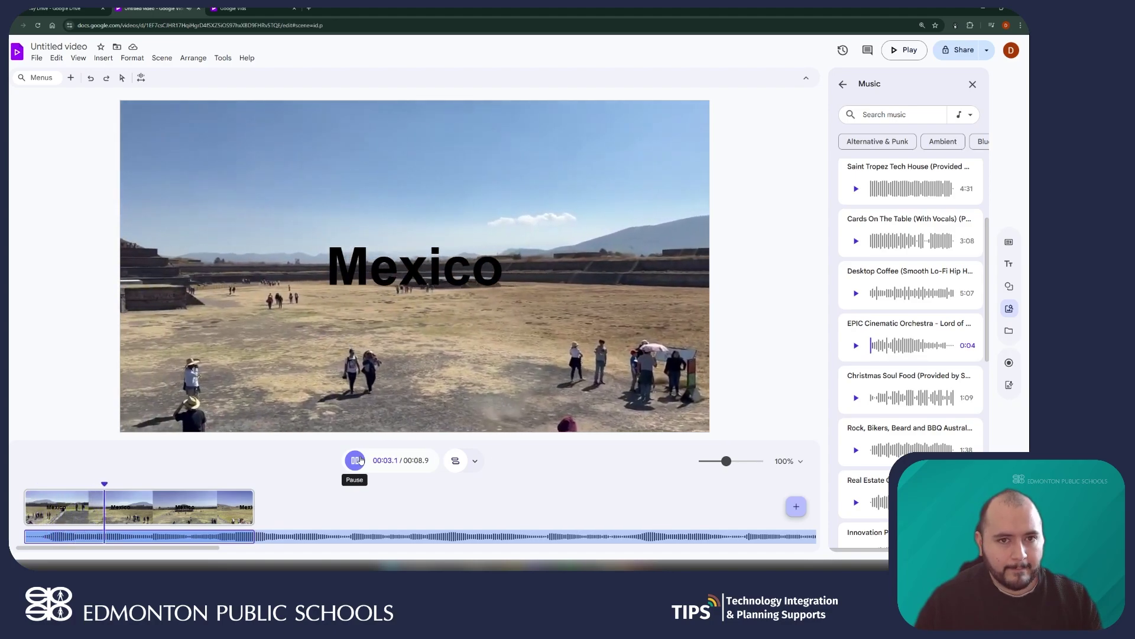
{"action": "left_click", "coordinate": [357, 460]}
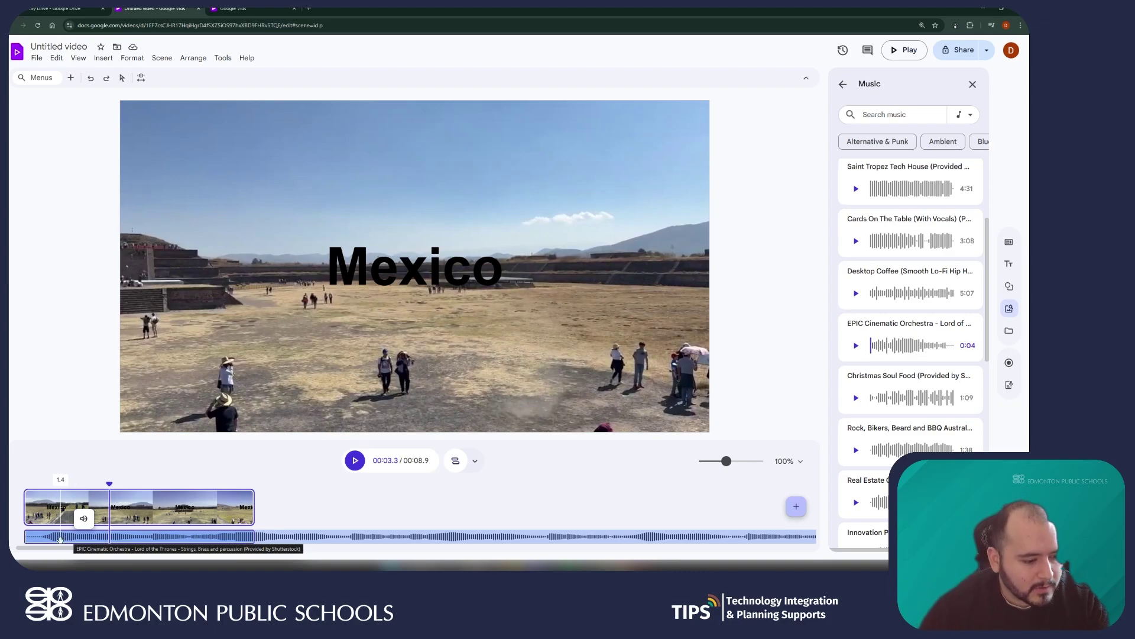
Trim the opening off the EPIC Cinematic Orchestra clip and realign it with the video's start.
{"action": "right_click", "coordinate": [73, 536]}
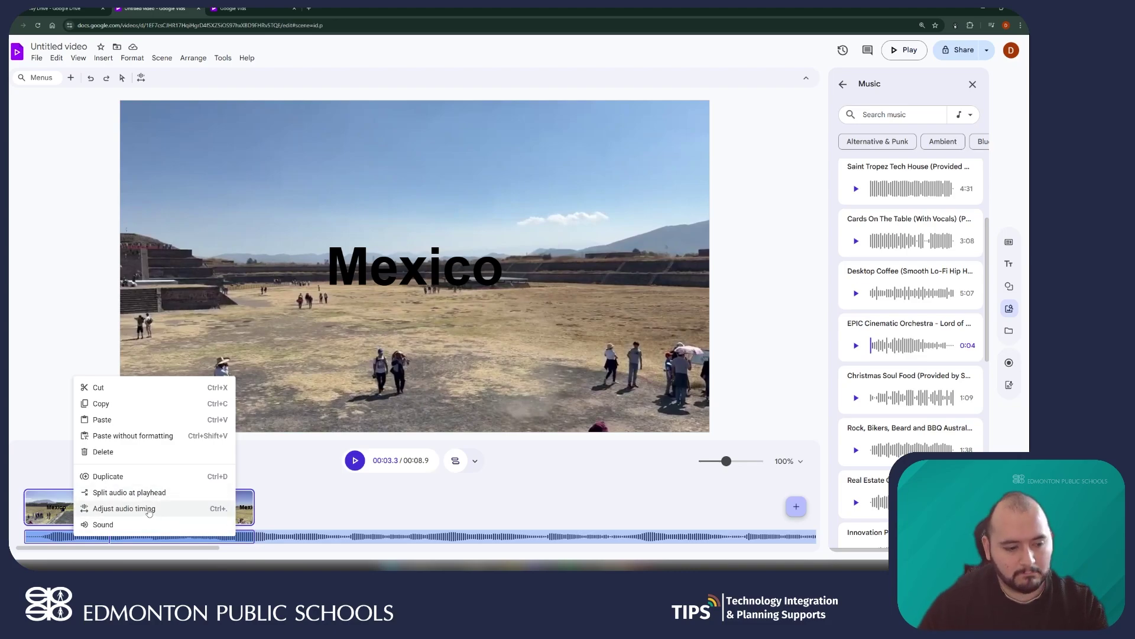
{"action": "left_click", "coordinate": [149, 512]}
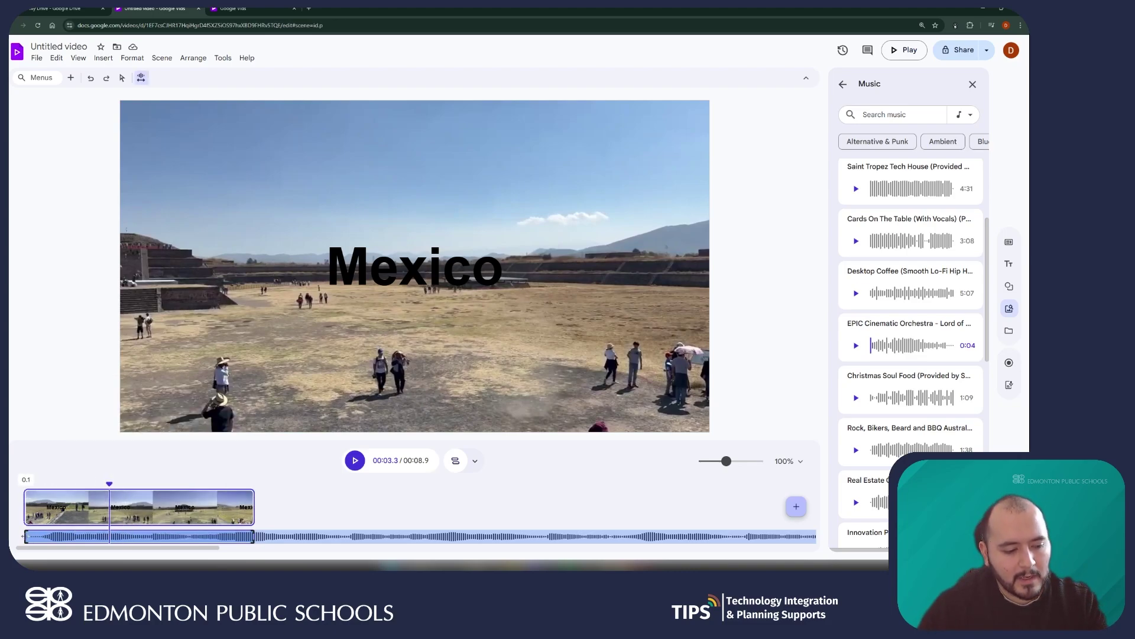
{"action": "key", "text": "Escape"}
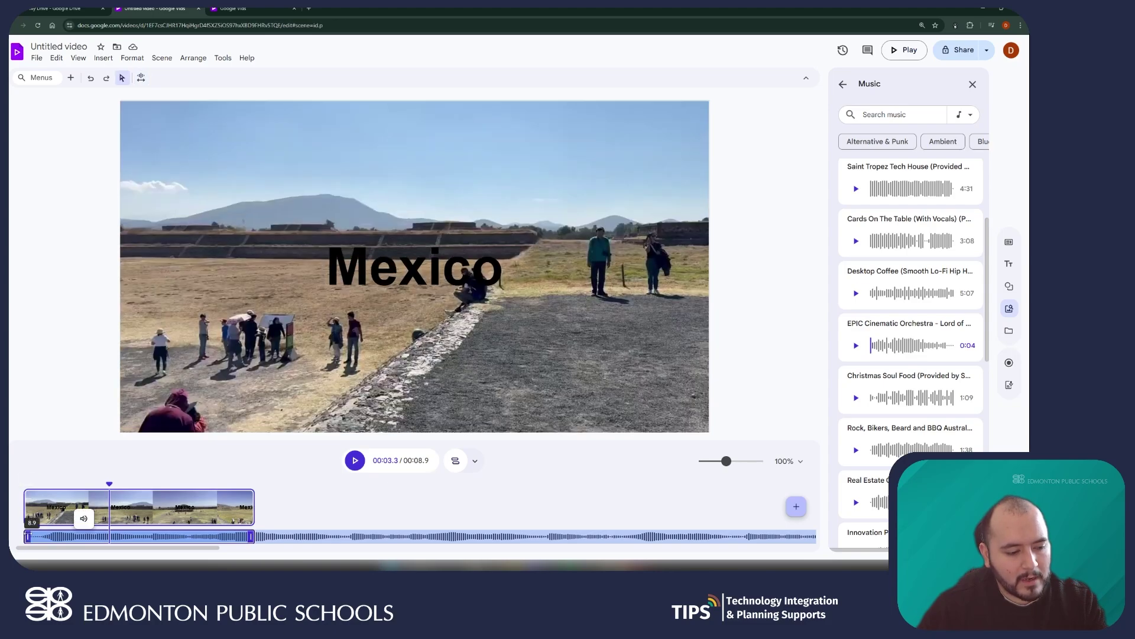
{"action": "left_click_drag", "start_coordinate": [27, 536], "coordinate": [49, 536]}
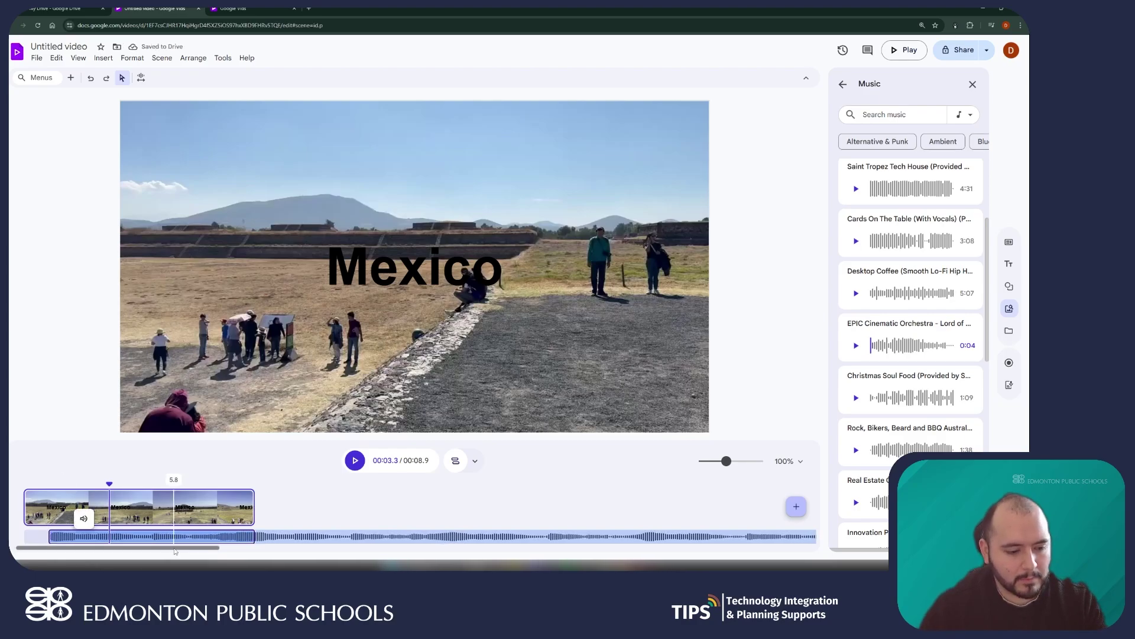
{"action": "left_click", "coordinate": [232, 537]}
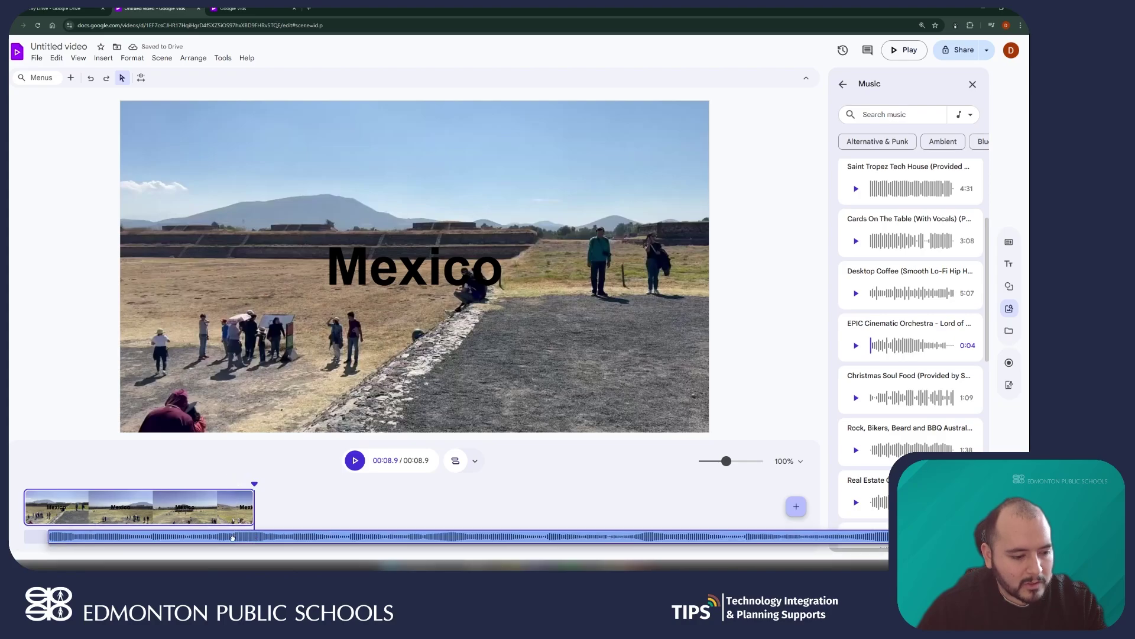
{"action": "left_click_drag", "start_coordinate": [48, 536], "coordinate": [25, 536]}
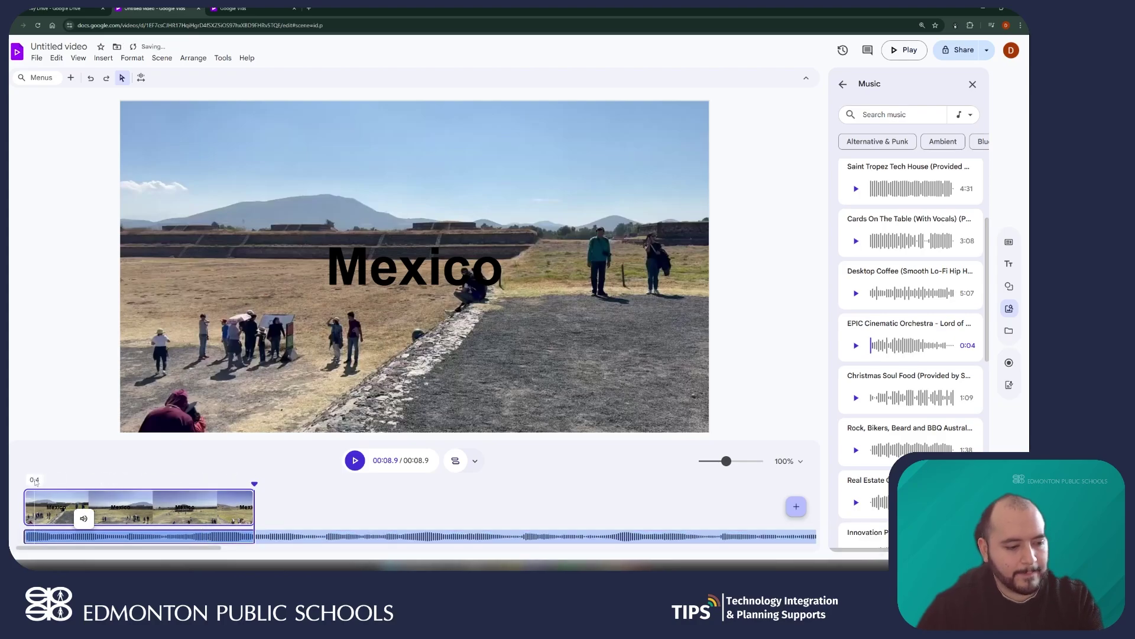
{"action": "left_click", "coordinate": [45, 484]}
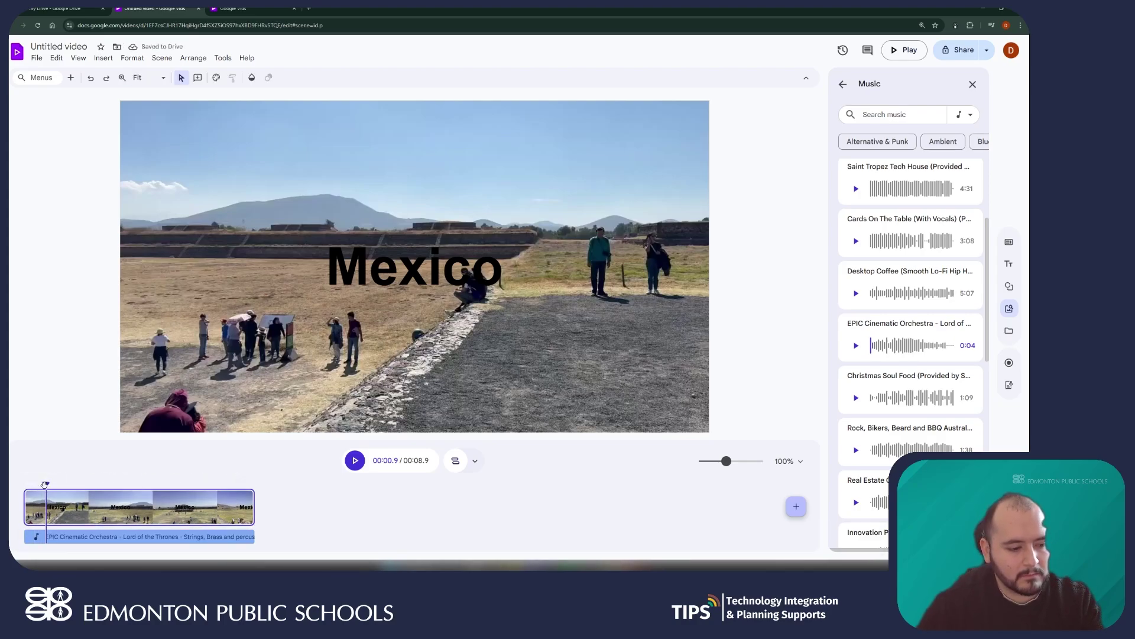
{"action": "left_click", "coordinate": [22, 485]}
{"action": "left_click", "coordinate": [354, 461]}
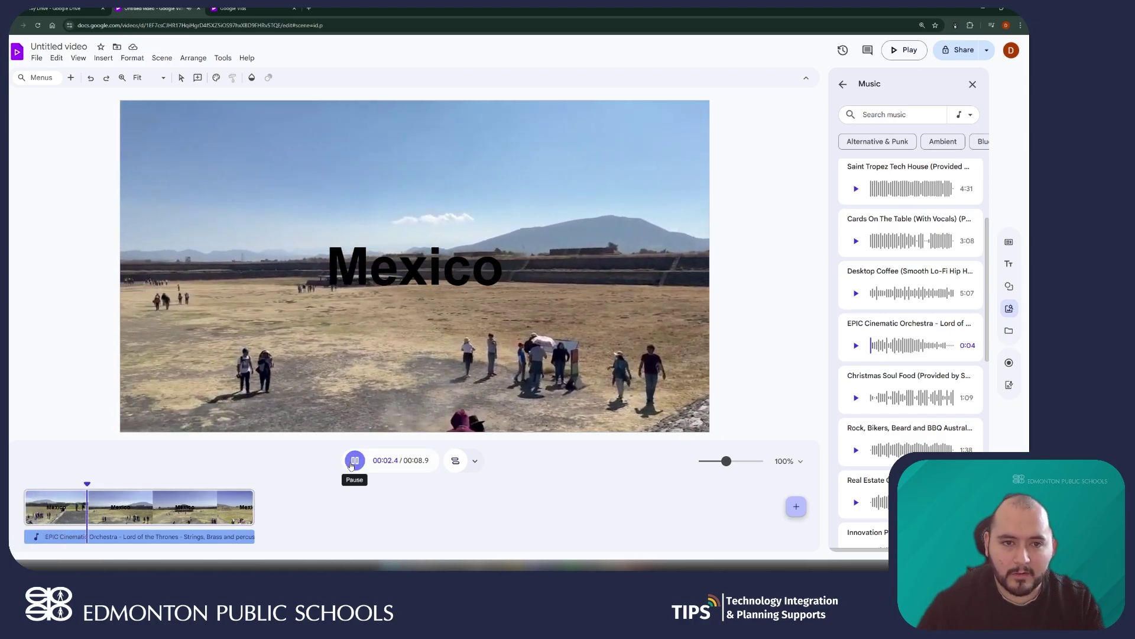
{"action": "left_click", "coordinate": [354, 461]}
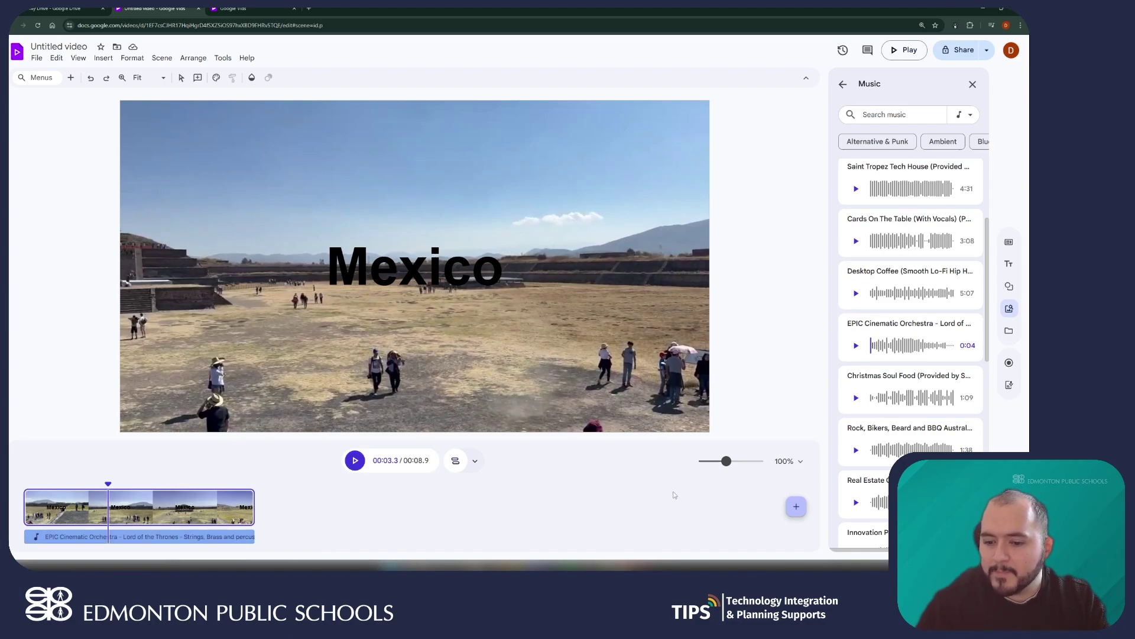
{"action": "left_click", "coordinate": [595, 511]}
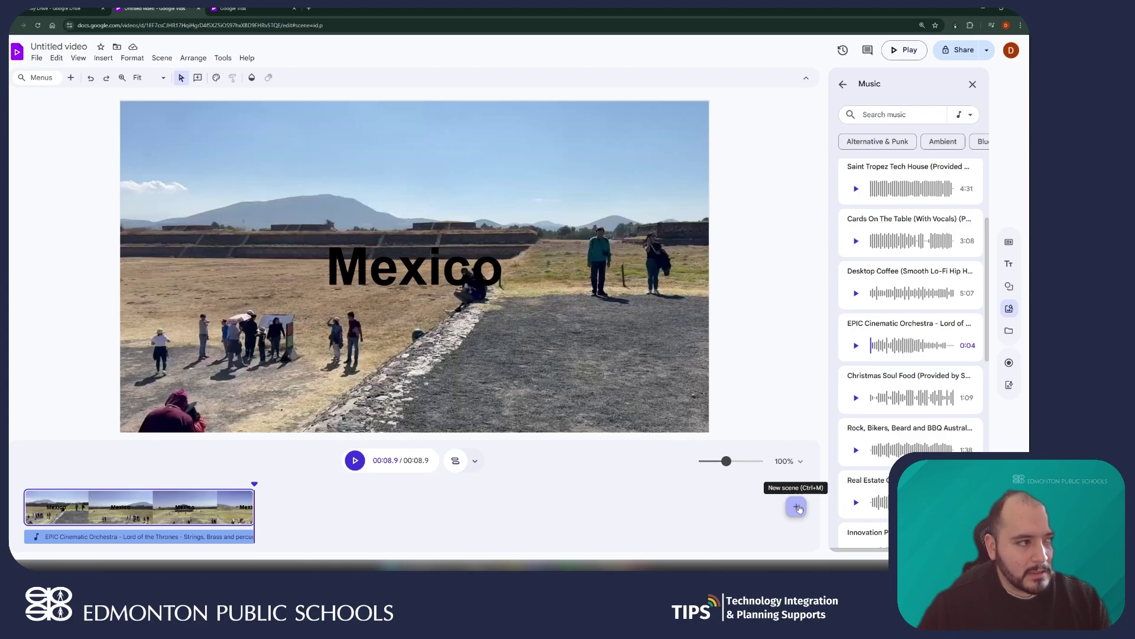
Add a new blank scene and insert the pole-flyers video from My media.
{"action": "left_click", "coordinate": [797, 506]}
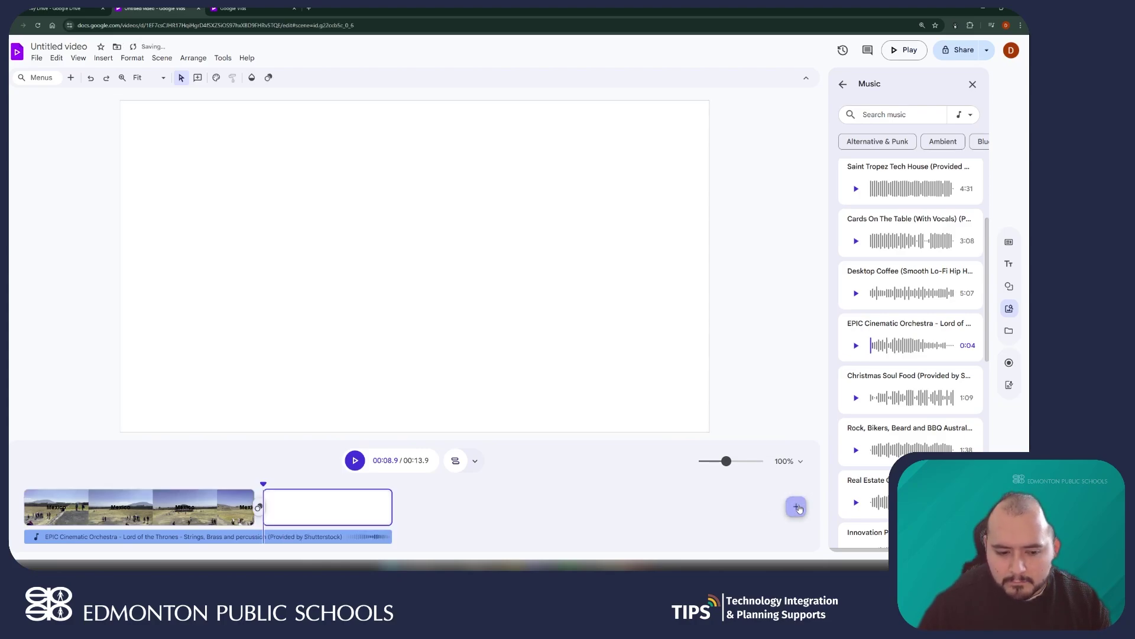
{"action": "left_click_drag", "start_coordinate": [265, 484], "coordinate": [312, 493]}
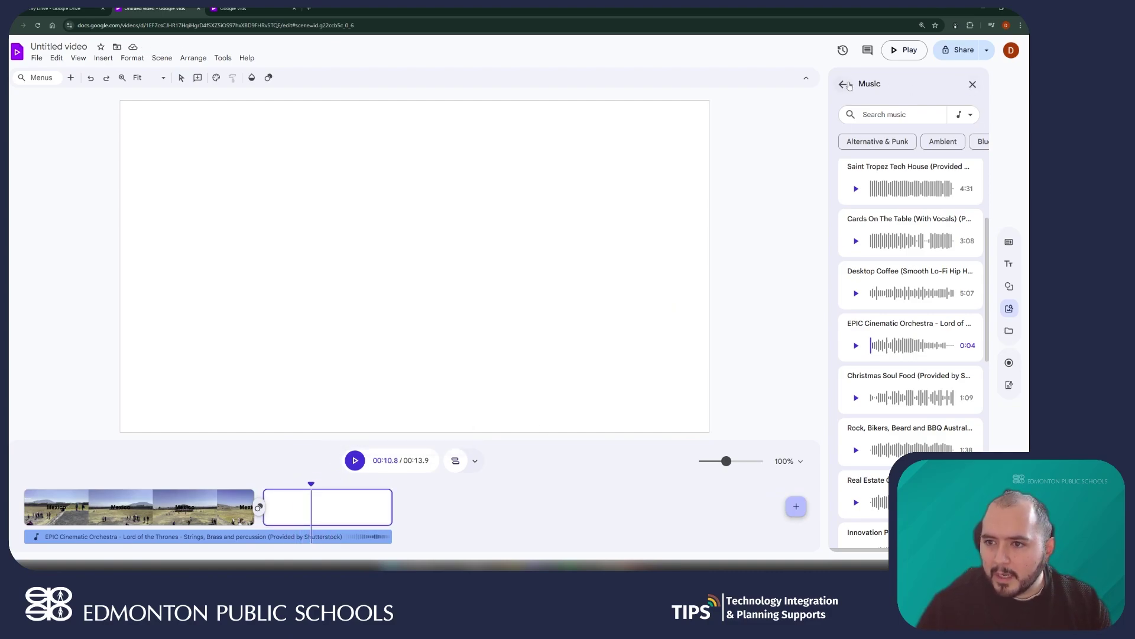
{"action": "left_click", "coordinate": [845, 84]}
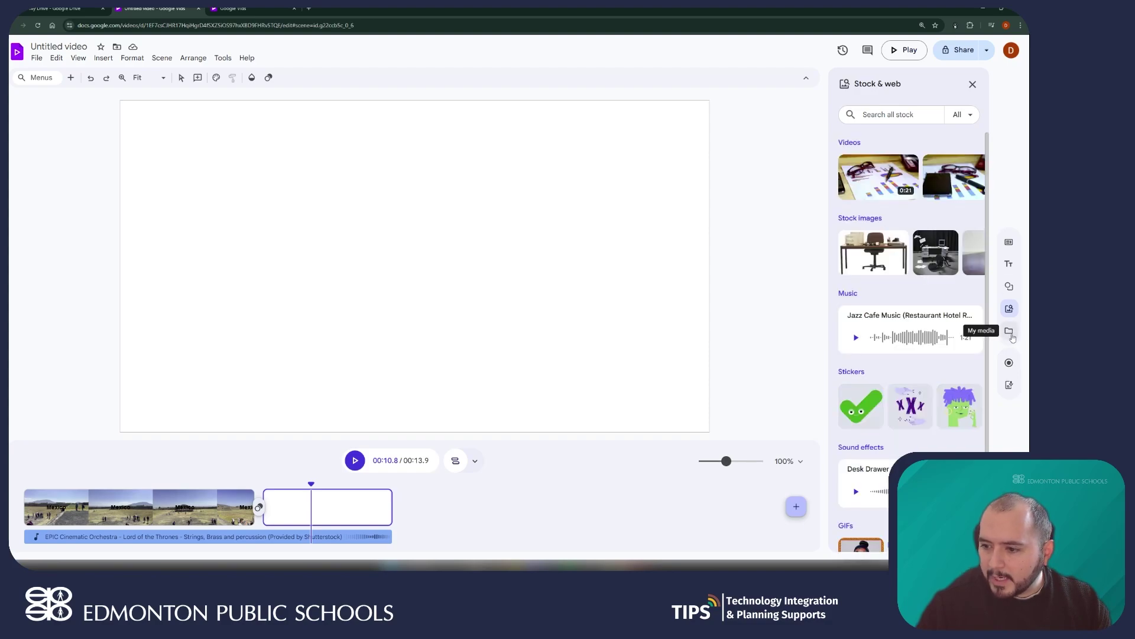
{"action": "left_click", "coordinate": [1009, 331]}
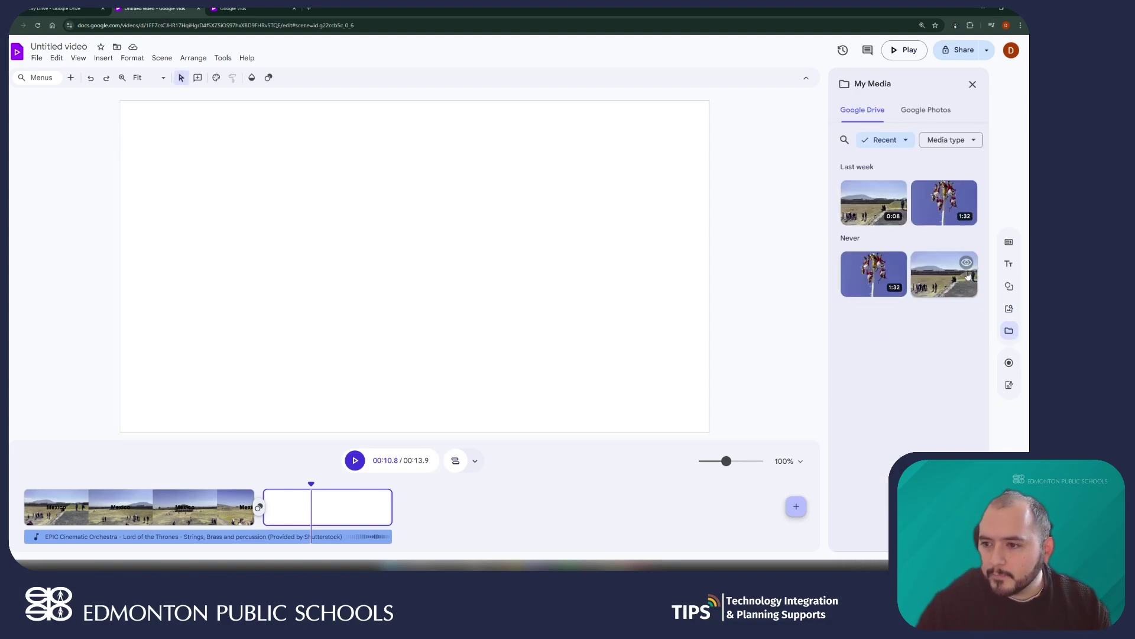
{"action": "left_click", "coordinate": [943, 203]}
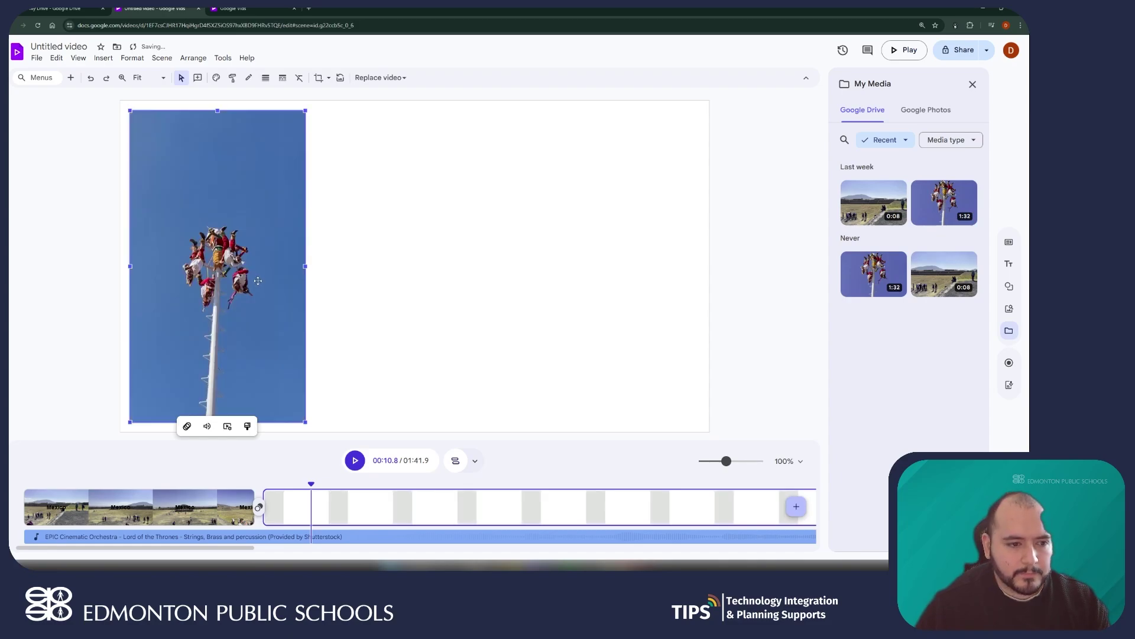
Enlarge the pole-flyers video to the slide height, centre it, and preview the scene.
{"action": "left_click_drag", "start_coordinate": [259, 282], "coordinate": [436, 271]}
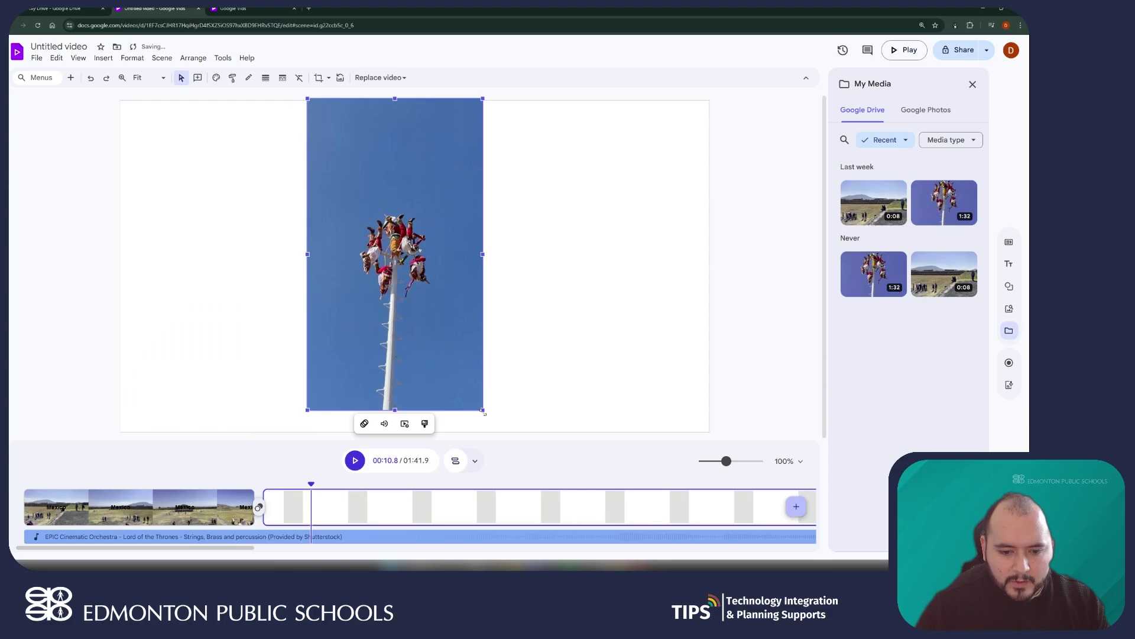
{"action": "mouse_move", "coordinate": [485, 413]}
{"action": "left_mouse_down"}
{"action": "mouse_move", "coordinate": [503, 419]}
{"action": "mouse_move", "coordinate": [496, 407]}
{"action": "left_mouse_up"}
{"action": "left_click_drag", "start_coordinate": [452, 322], "coordinate": [468, 321]}
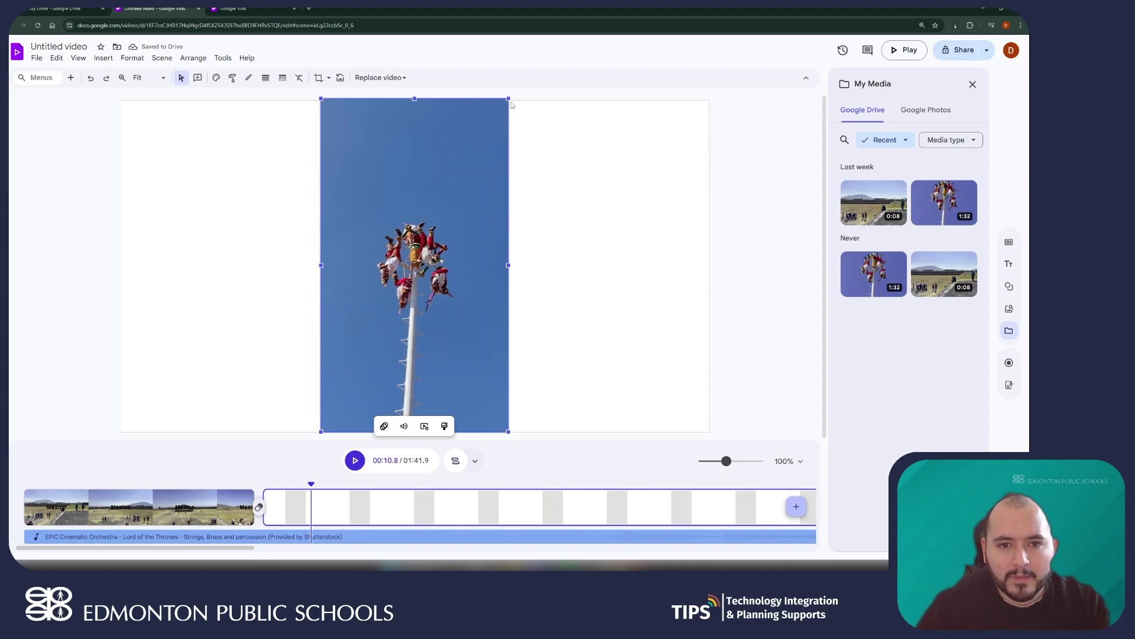
{"action": "left_click_drag", "start_coordinate": [507, 99], "coordinate": [508, 100]}
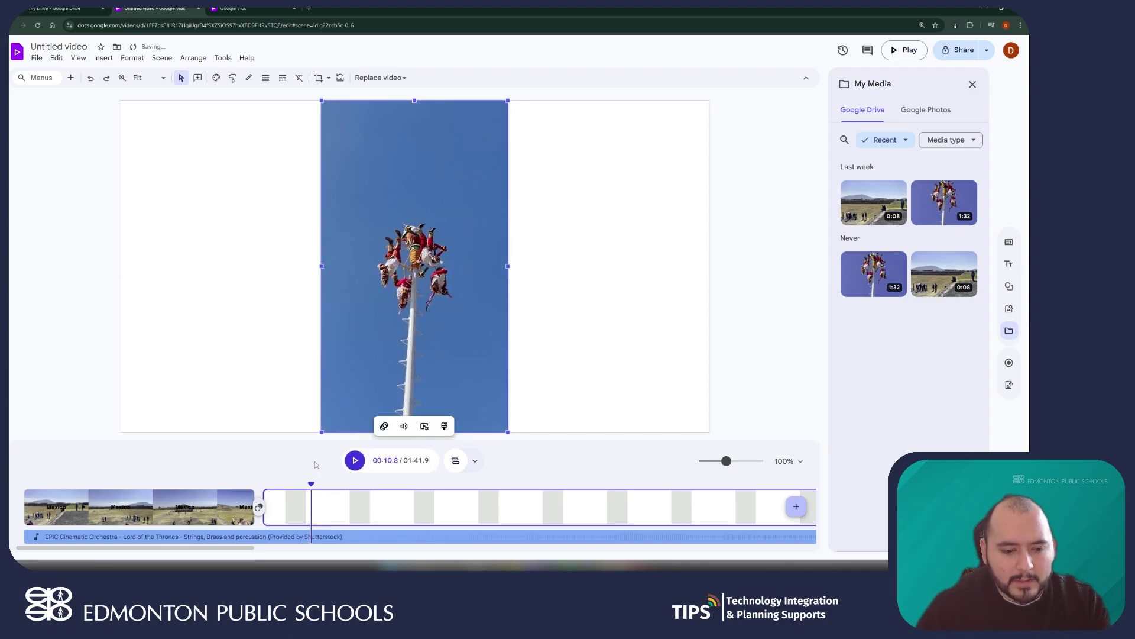
{"action": "left_click", "coordinate": [353, 460]}
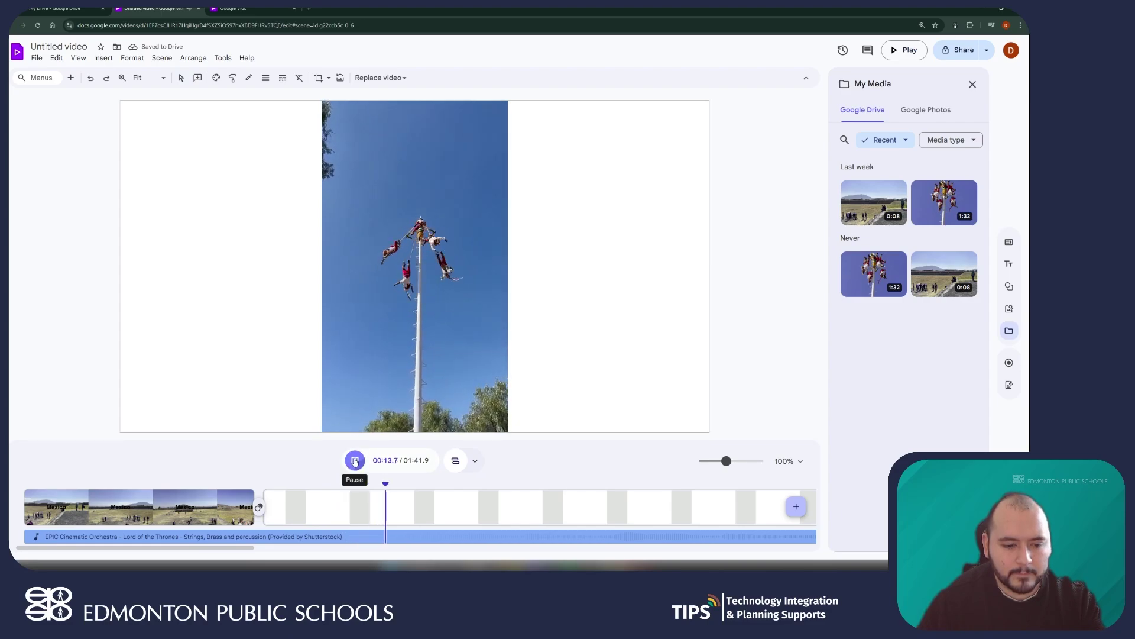
Mute the orchestral background music track in its Sound settings.
{"action": "left_click", "coordinate": [355, 461]}
{"action": "left_click", "coordinate": [328, 536]}
{"action": "right_click", "coordinate": [328, 537]}
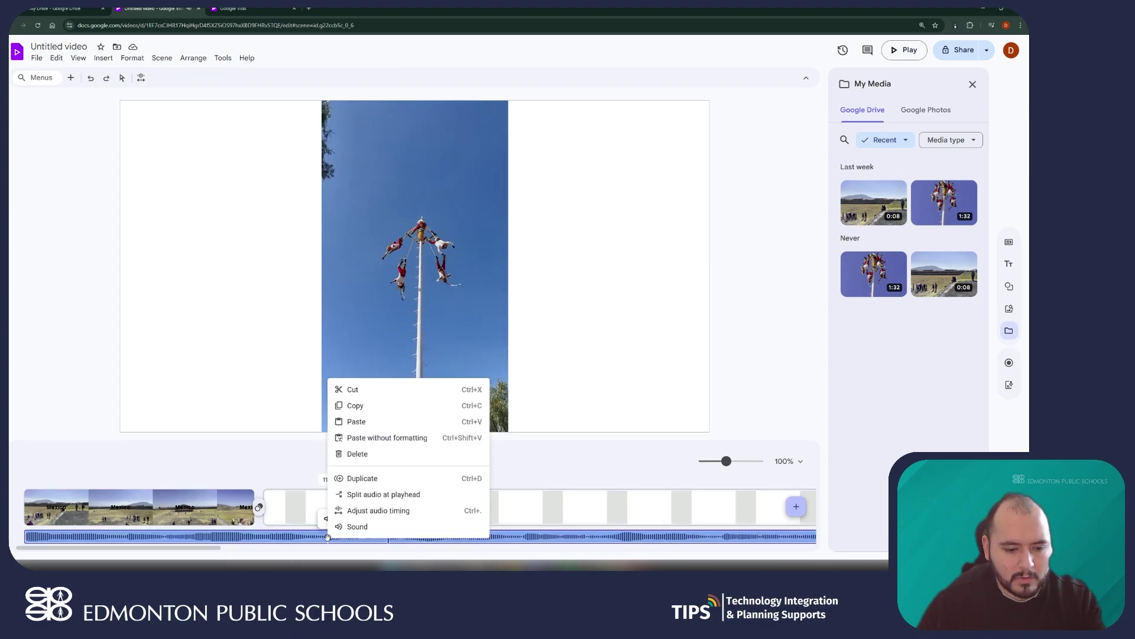
{"action": "left_click", "coordinate": [357, 527]}
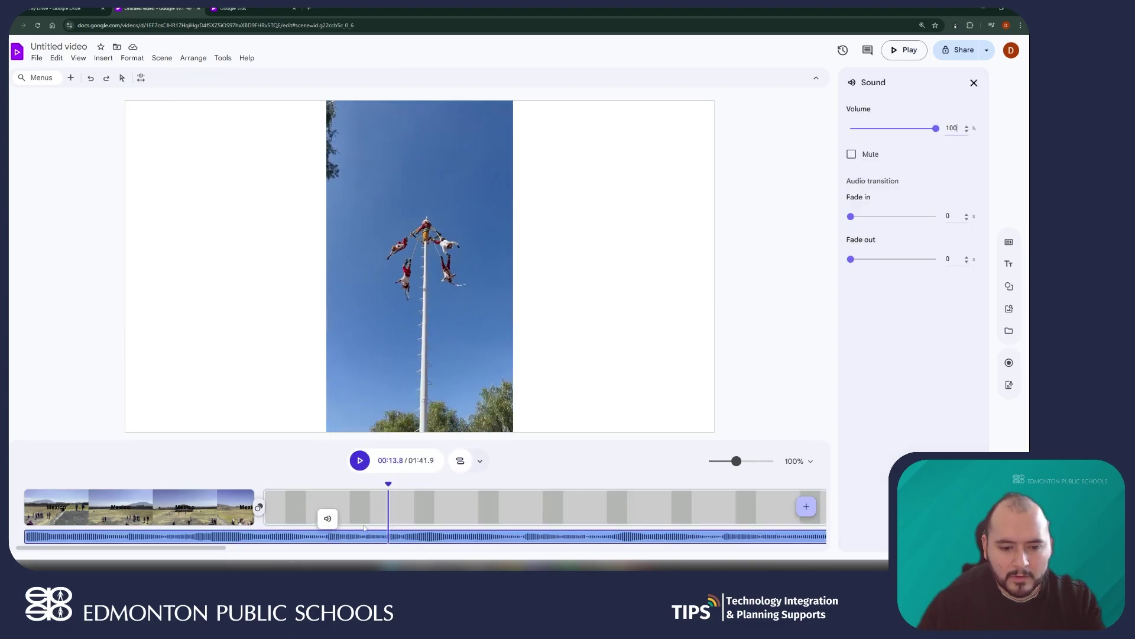
{"action": "left_click", "coordinate": [853, 155]}
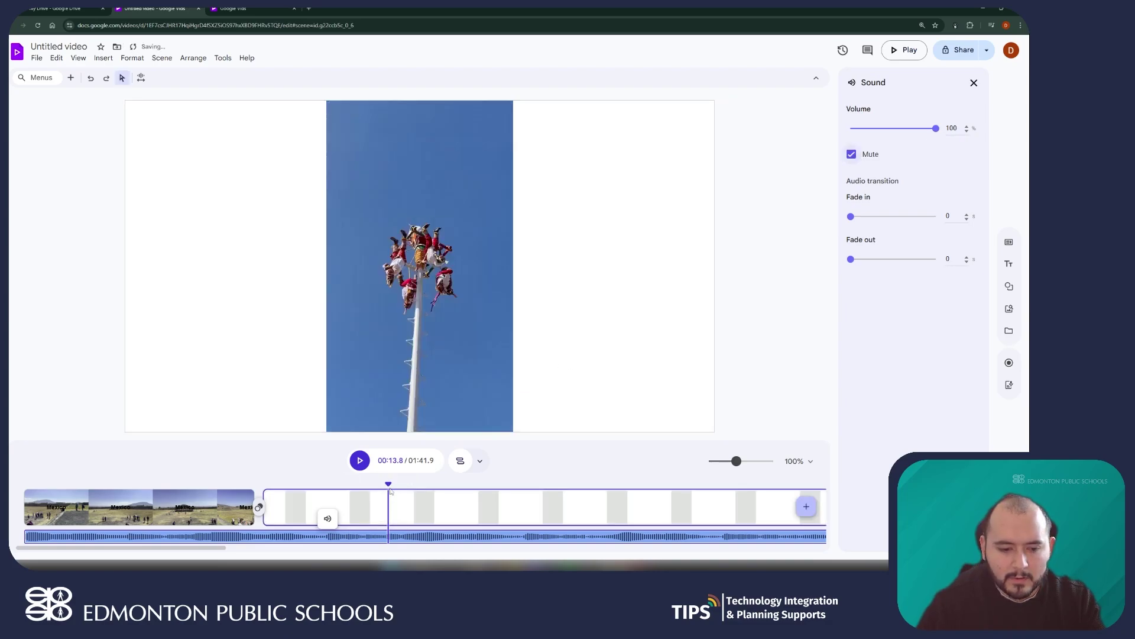
Replay the second scene to check the sound, then rewind to its start.
{"action": "left_click_drag", "start_coordinate": [387, 482], "coordinate": [312, 480]}
{"action": "left_click", "coordinate": [360, 460]}
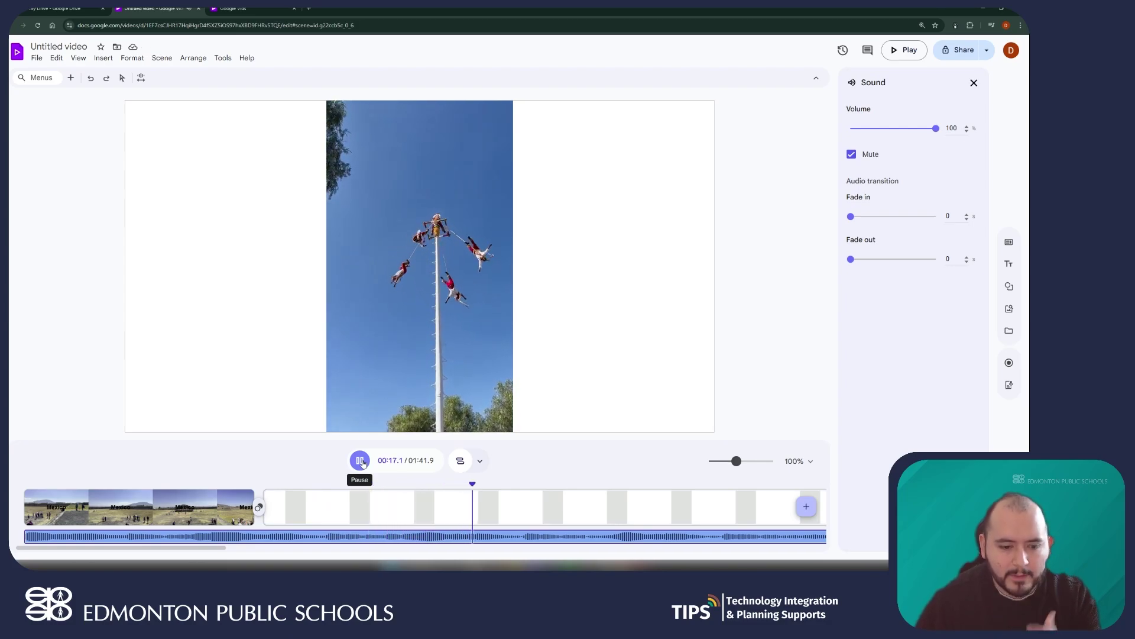
{"action": "left_click", "coordinate": [325, 511]}
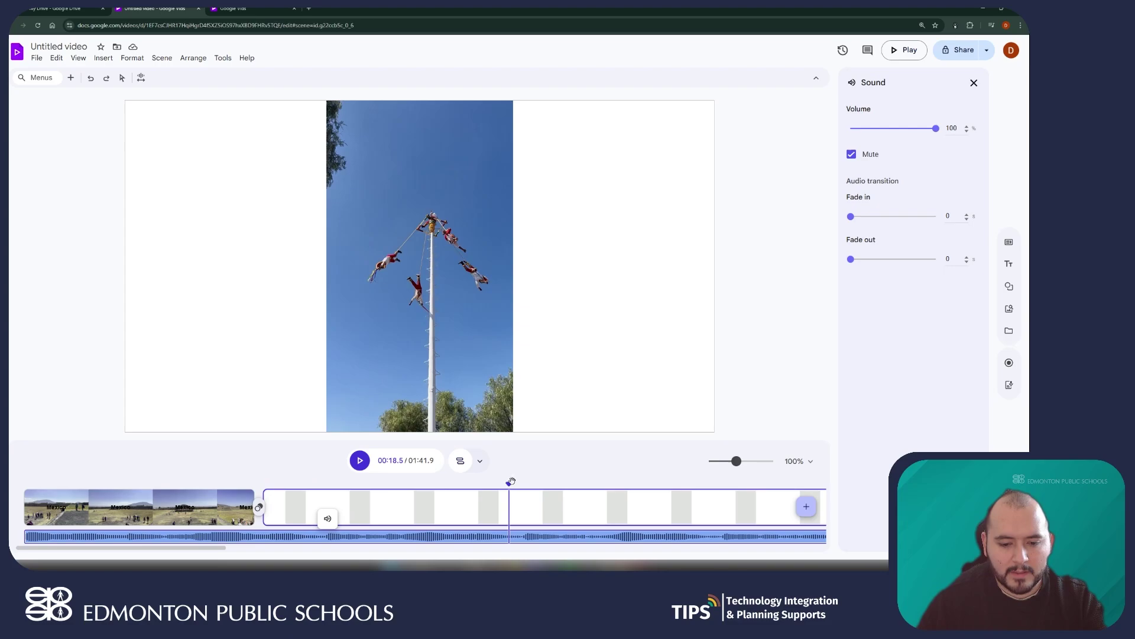
{"action": "left_click_drag", "start_coordinate": [494, 480], "coordinate": [292, 480]}
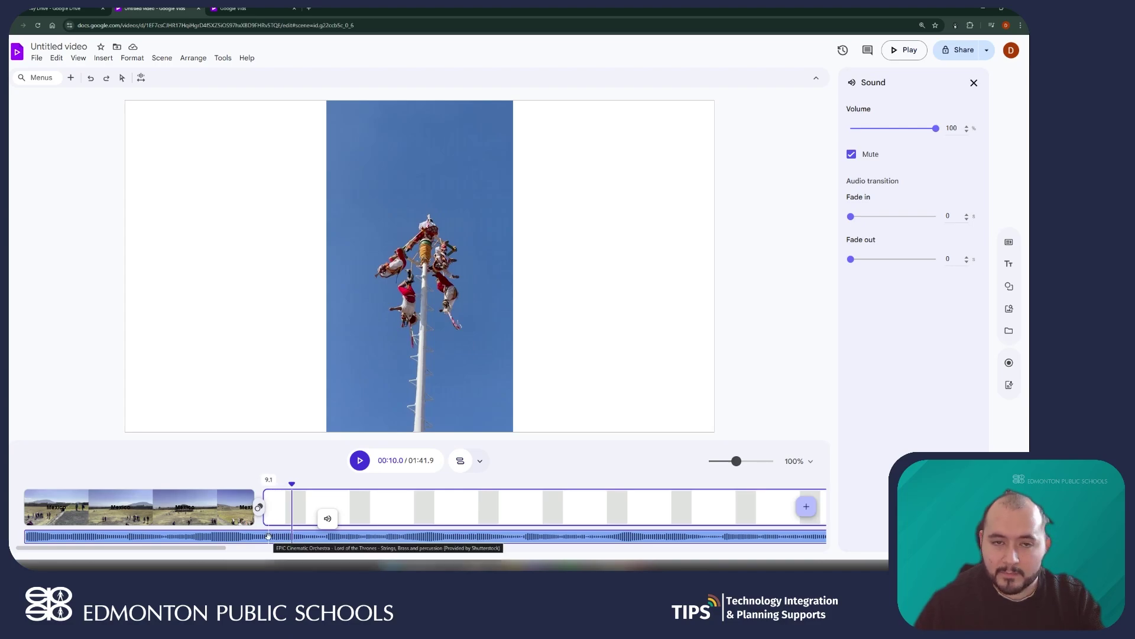
Split the background music at the Mexico scene's end.
{"action": "right_click", "coordinate": [267, 535]}
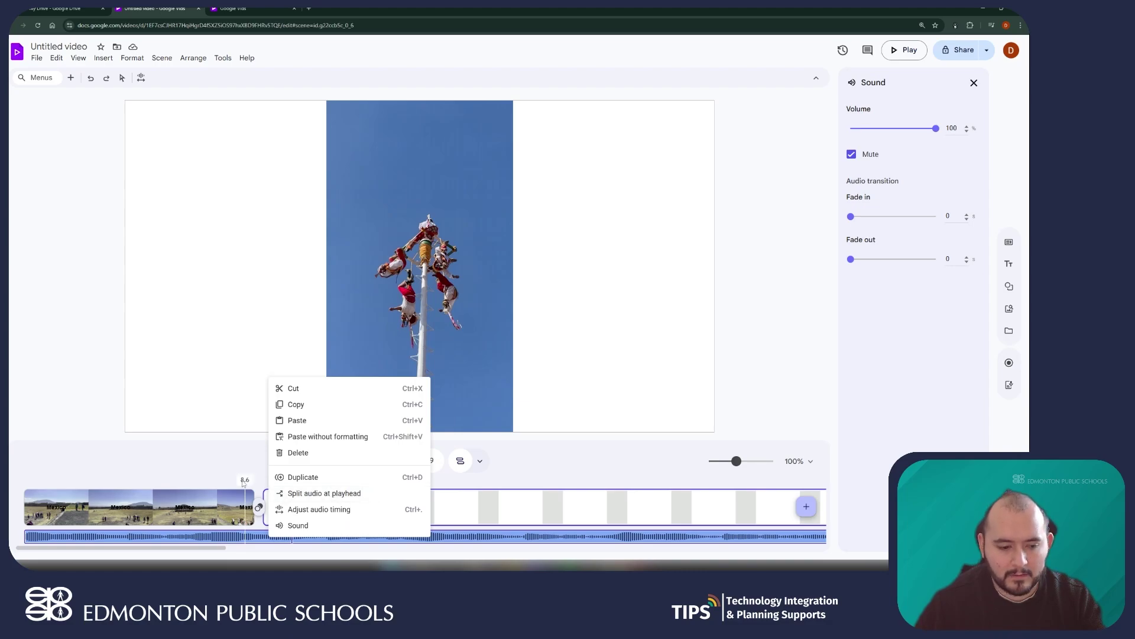
{"action": "left_click", "coordinate": [263, 482]}
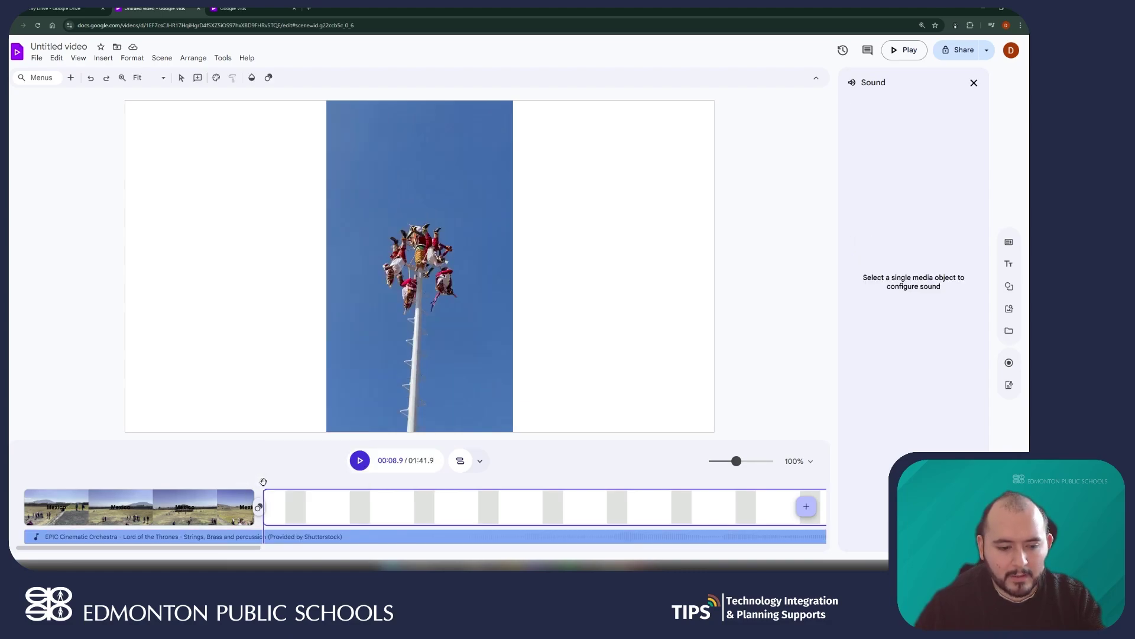
{"action": "left_click", "coordinate": [255, 483]}
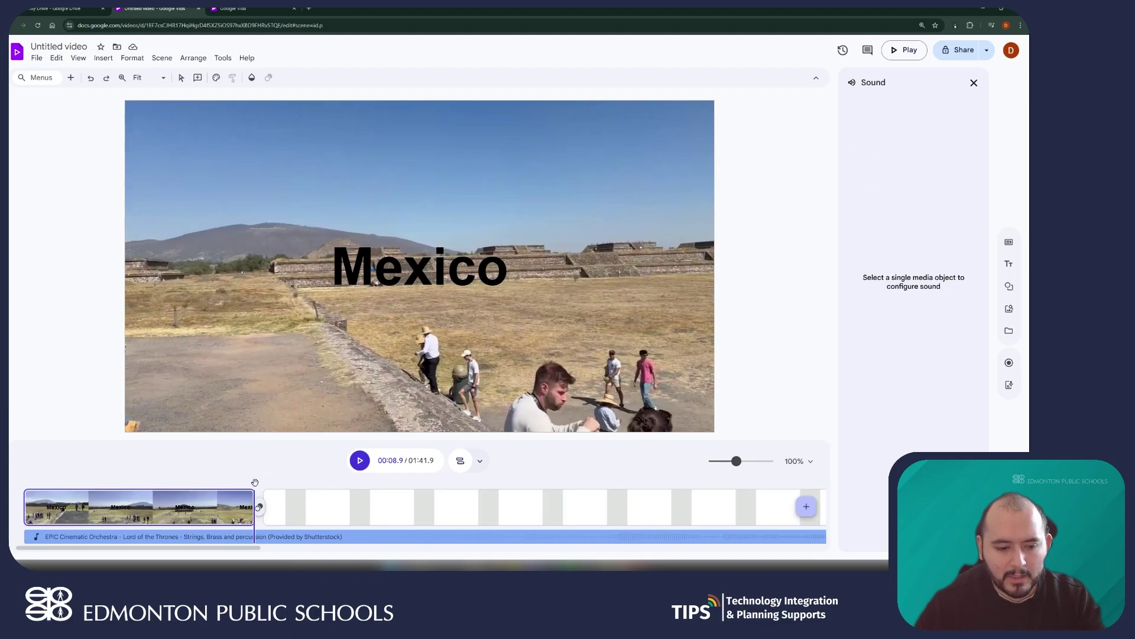
{"action": "left_click", "coordinate": [259, 537]}
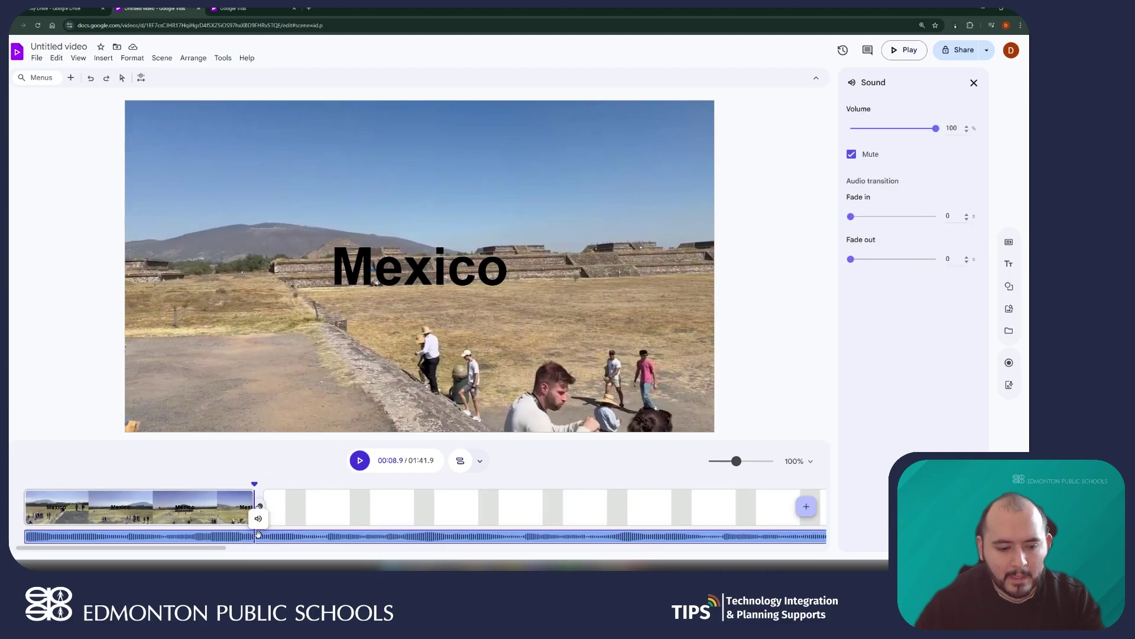
{"action": "right_click", "coordinate": [258, 534]}
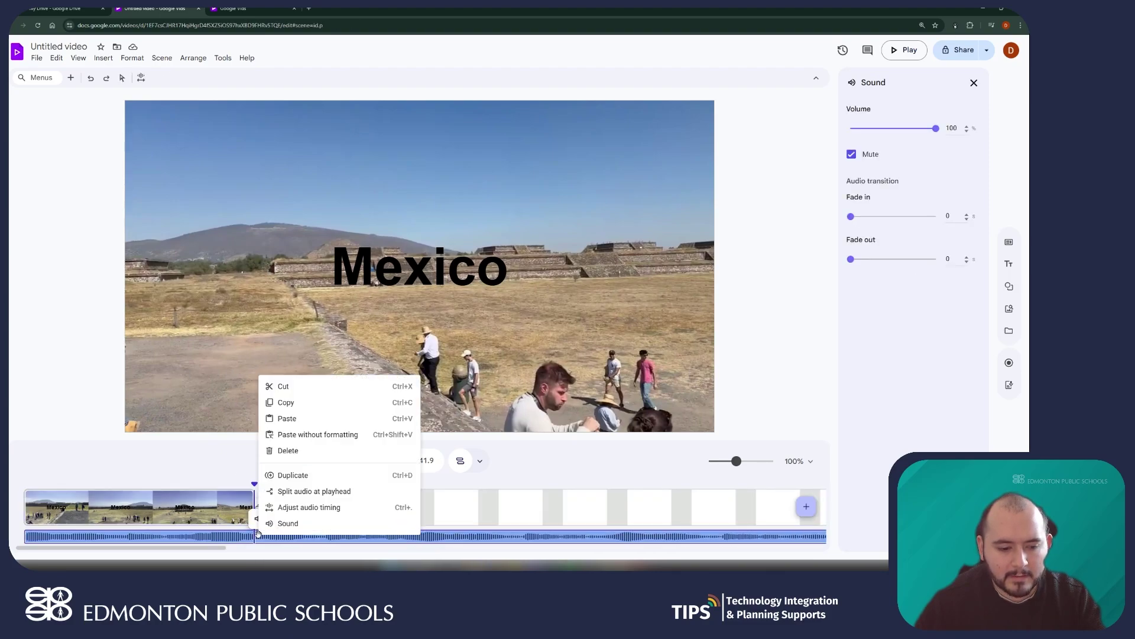
{"action": "left_click", "coordinate": [313, 491]}
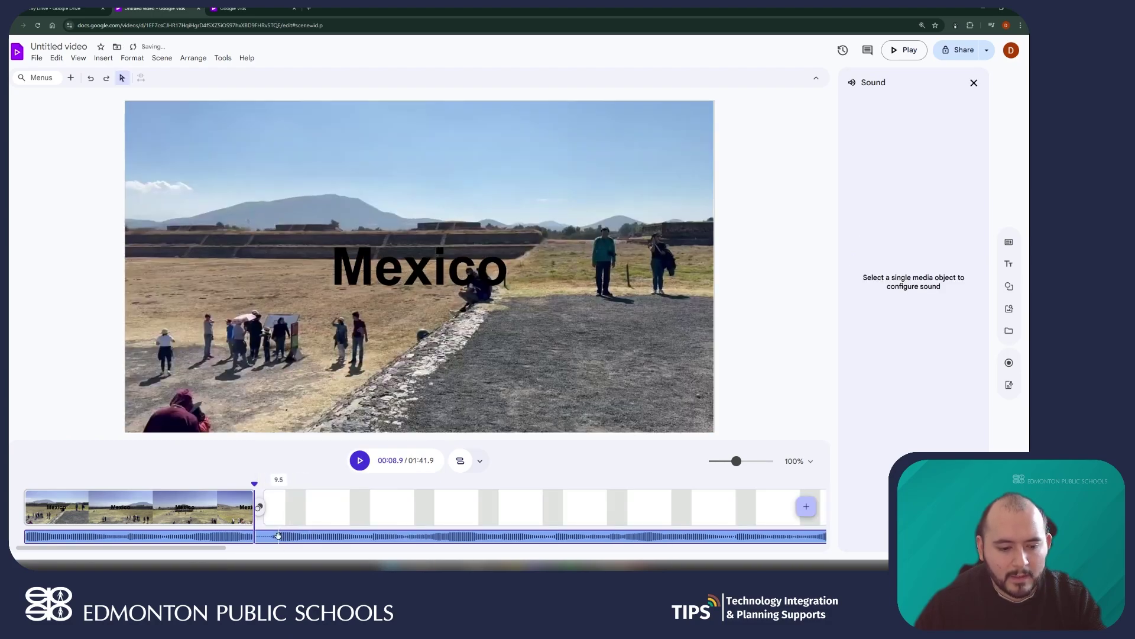
Delete the split-off music part under the pole-flyers scene.
{"action": "left_click_drag", "start_coordinate": [278, 535], "coordinate": [324, 536]}
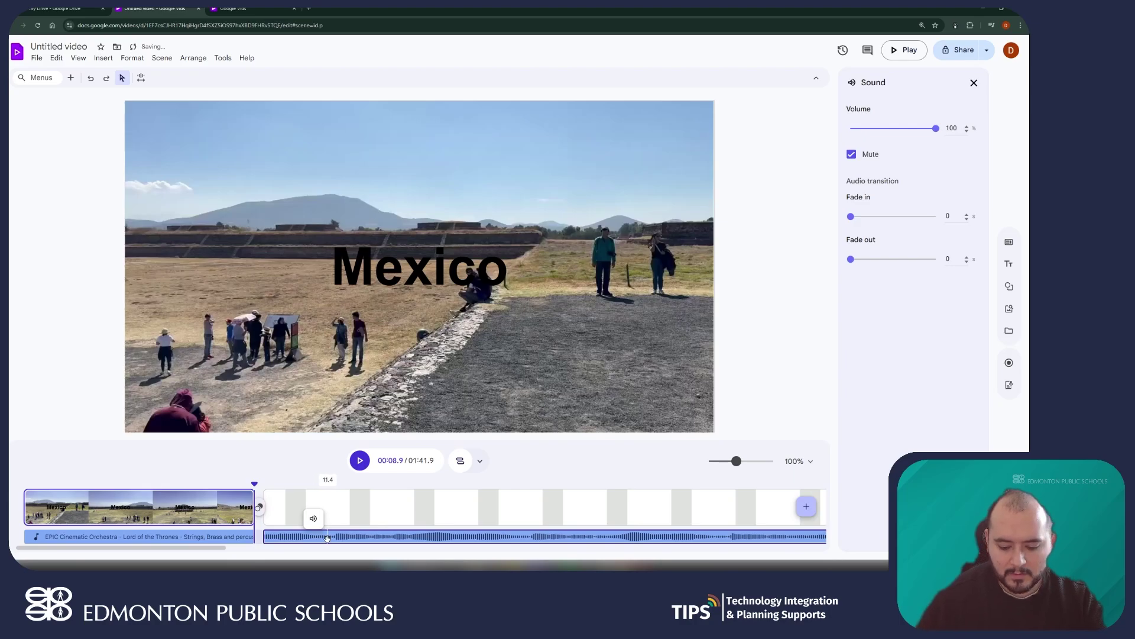
{"action": "right_click", "coordinate": [327, 537]}
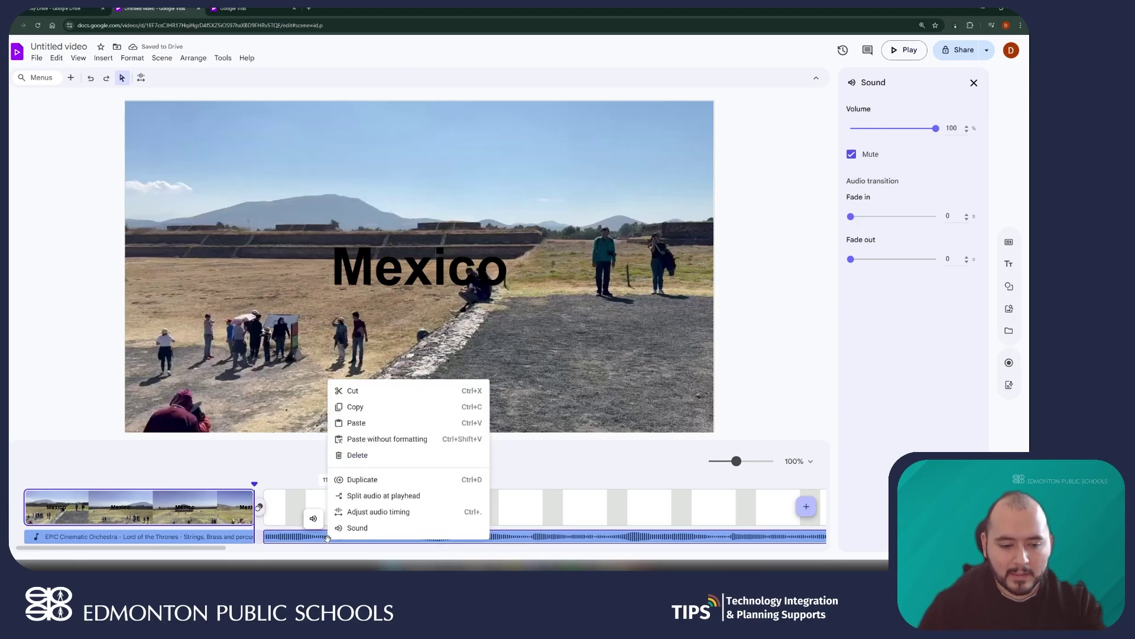
{"action": "left_click", "coordinate": [381, 457]}
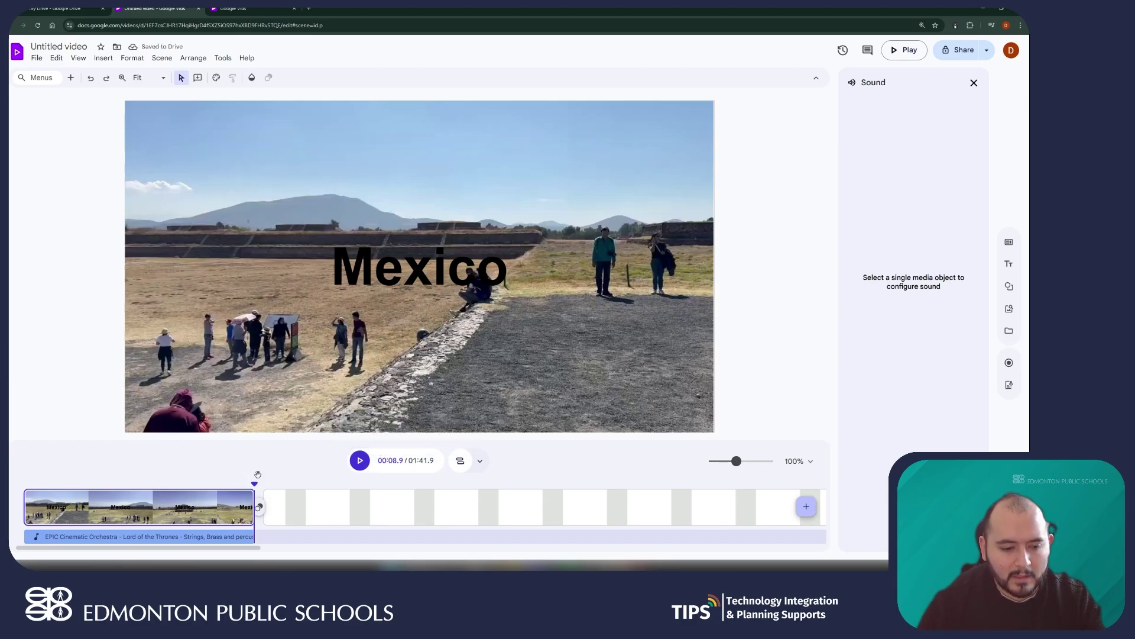
Try unmuting the remaining music, undo it, and replay part of the Mexico scene.
{"action": "left_click_drag", "start_coordinate": [258, 475], "coordinate": [235, 476]}
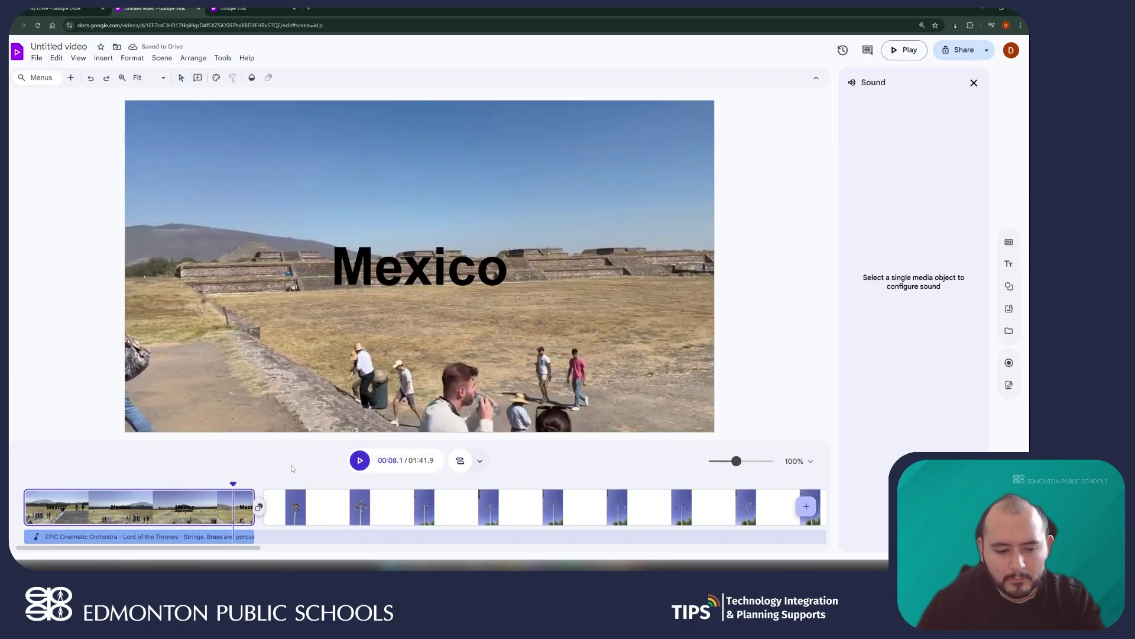
{"action": "left_click", "coordinate": [194, 536]}
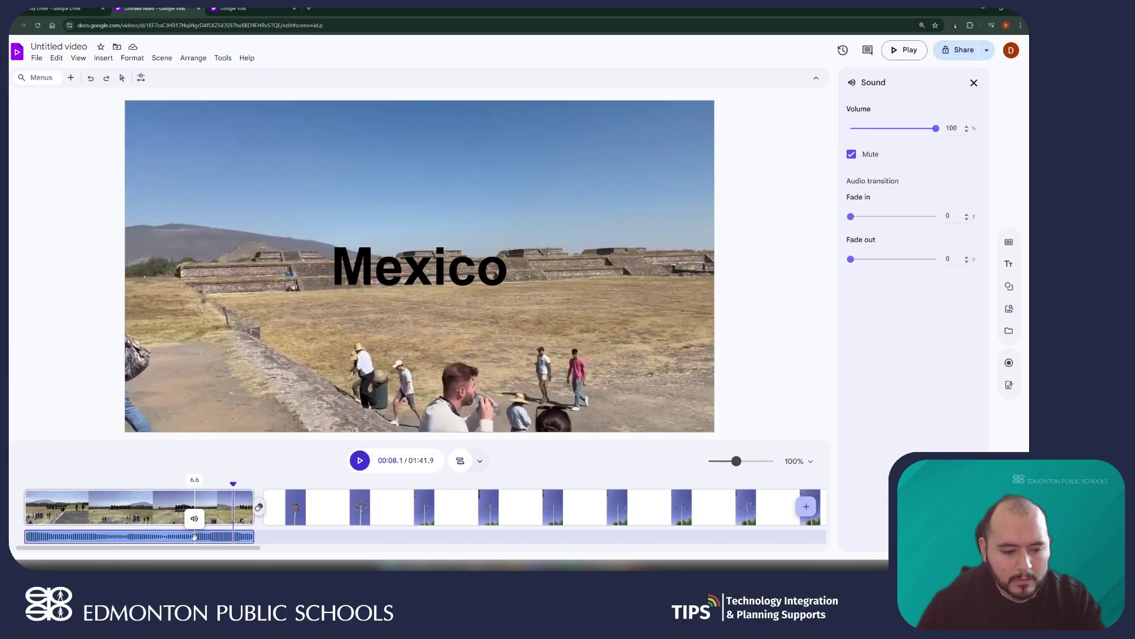
{"action": "left_click", "coordinate": [872, 154]}
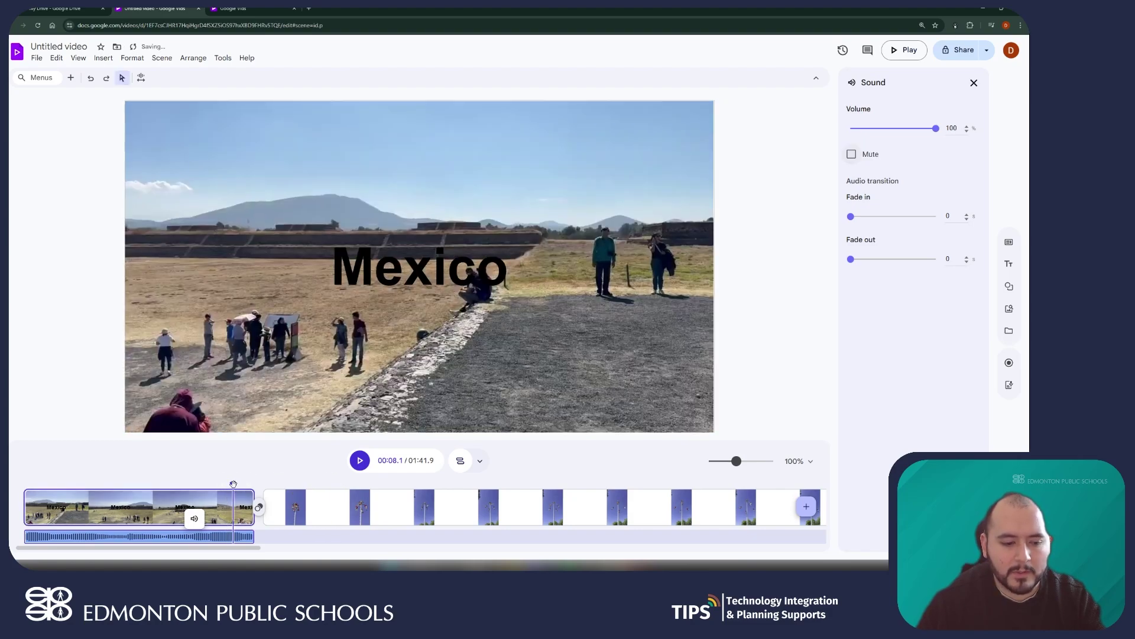
{"action": "left_click_drag", "start_coordinate": [233, 484], "coordinate": [228, 484]}
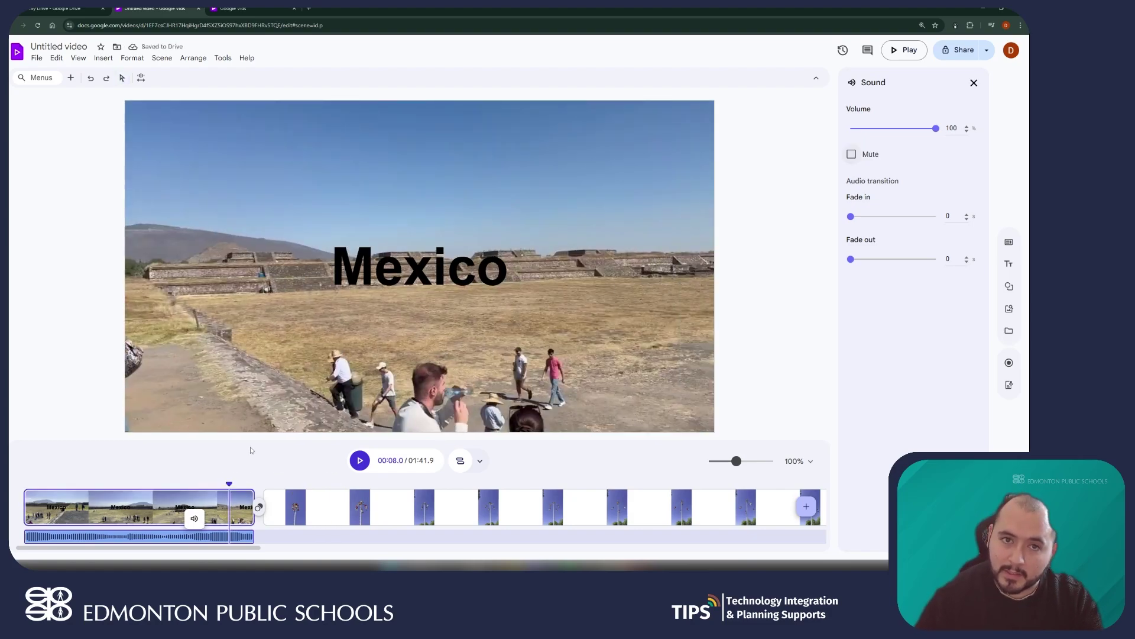
{"action": "key", "text": "ctrl+z"}
{"action": "left_click", "coordinate": [360, 461]}
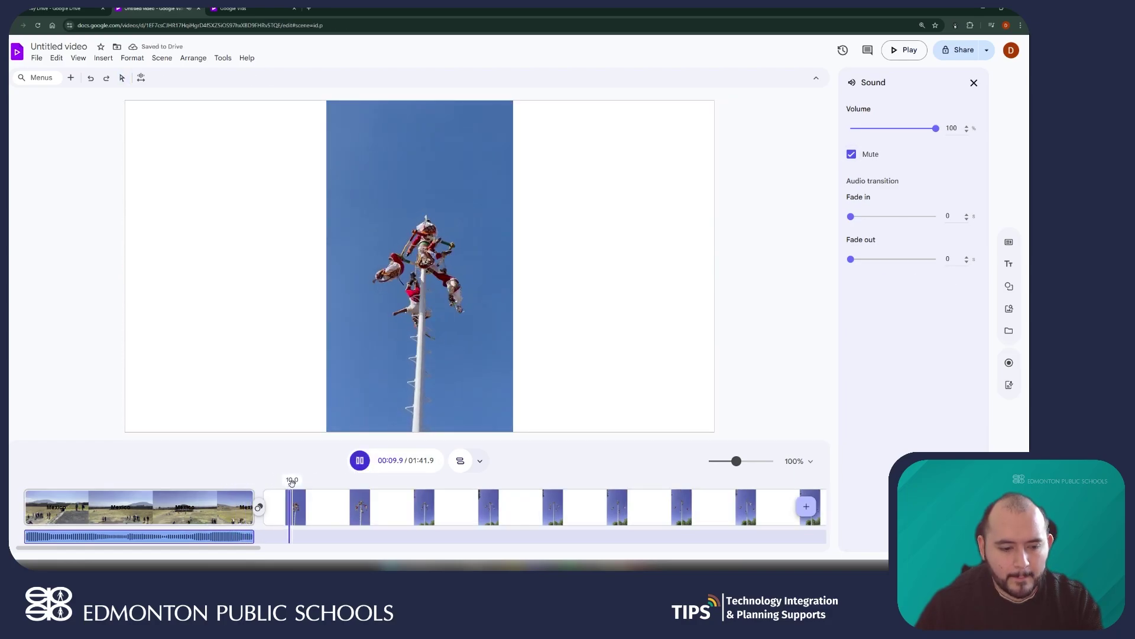
{"action": "left_click_drag", "start_coordinate": [292, 480], "coordinate": [192, 481]}
{"action": "key", "text": "space"}
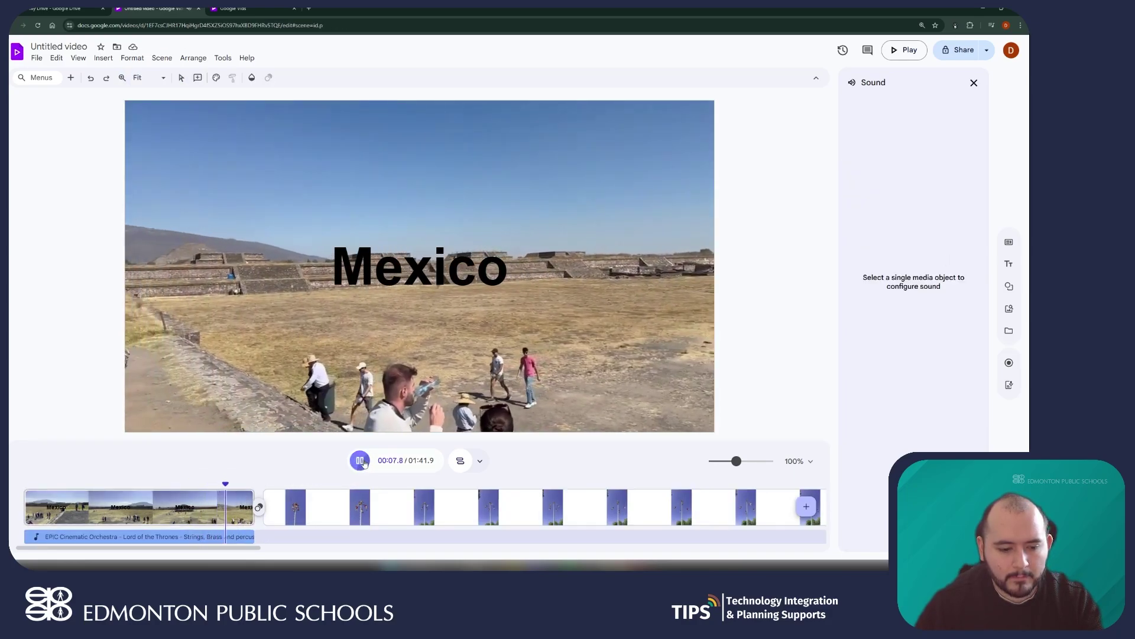
Unmute the background music under the Mexico scene and close the Sound panel.
{"action": "left_click", "coordinate": [200, 536]}
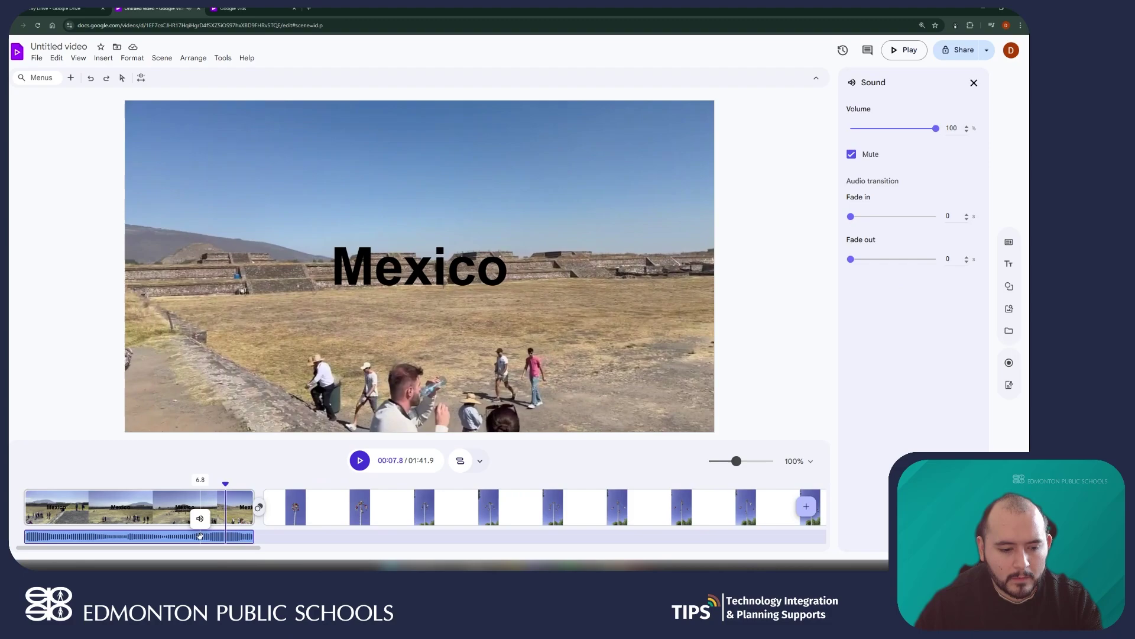
{"action": "left_click", "coordinate": [852, 156]}
{"action": "mouse_move", "coordinate": [226, 484]}
{"action": "left_mouse_down"}
{"action": "mouse_move", "coordinate": [195, 484]}
{"action": "mouse_move", "coordinate": [232, 483]}
{"action": "left_mouse_up"}
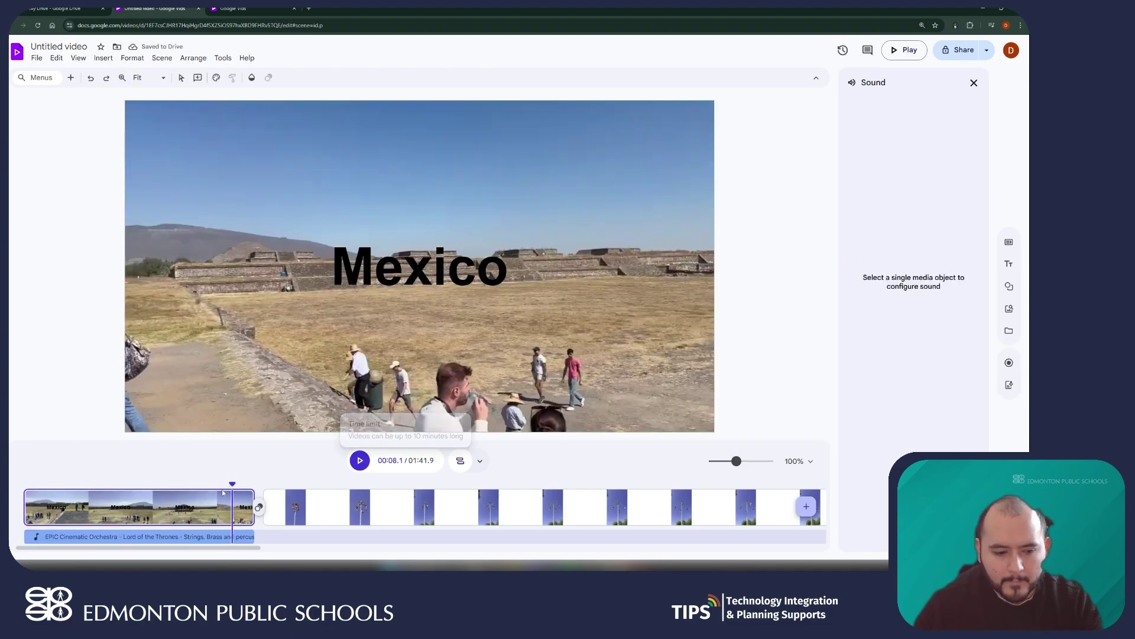
{"action": "left_click", "coordinate": [401, 378]}
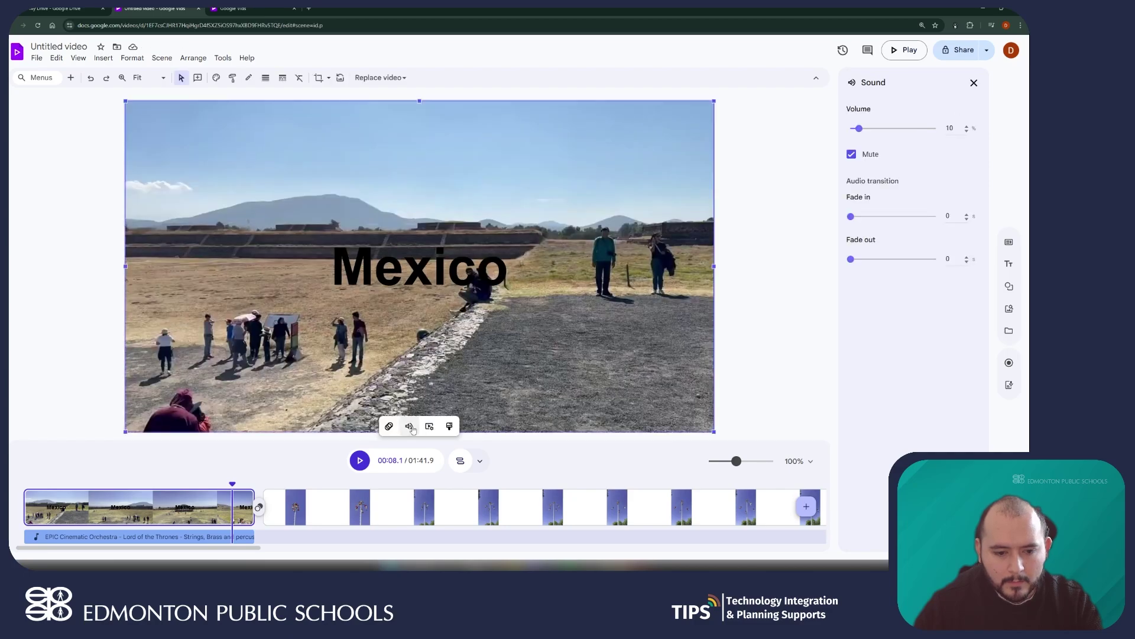
{"action": "left_click", "coordinate": [974, 83]}
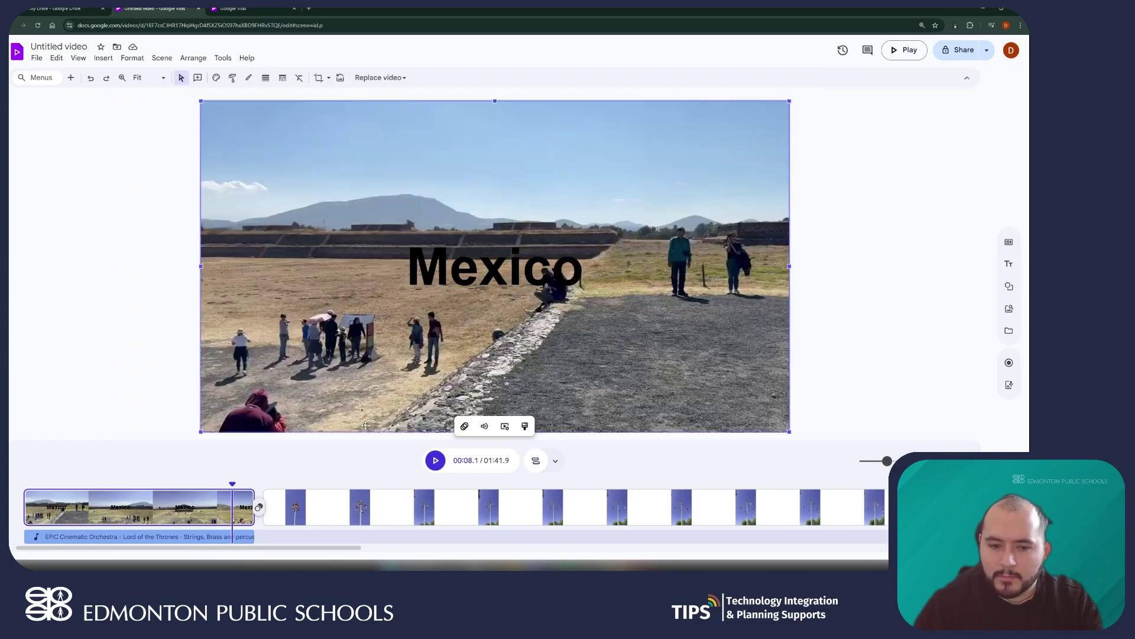
Play from 00:07.4 across the scene change to check the music, stopping at 00:10.1.
{"action": "left_click", "coordinate": [216, 482]}
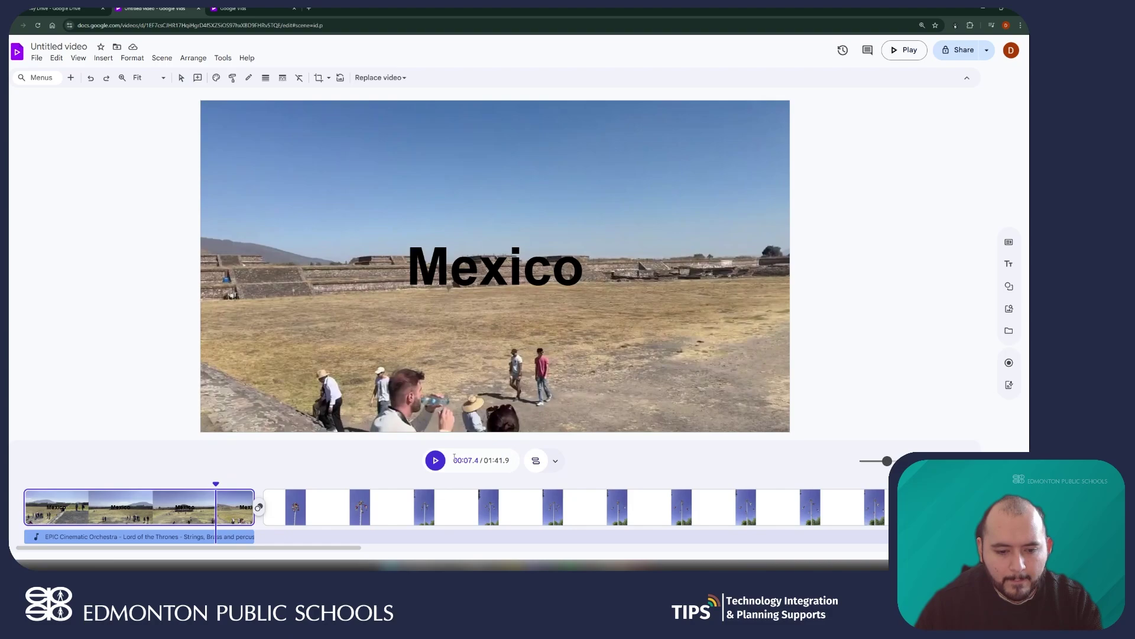
{"action": "left_click", "coordinate": [436, 462]}
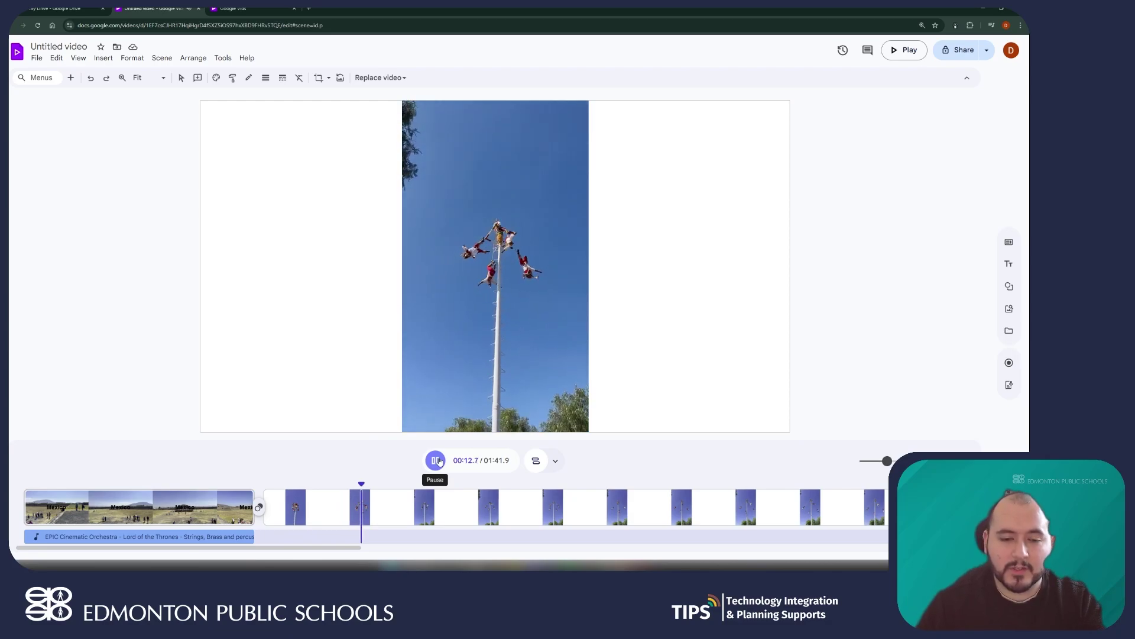
{"action": "left_click", "coordinate": [439, 461]}
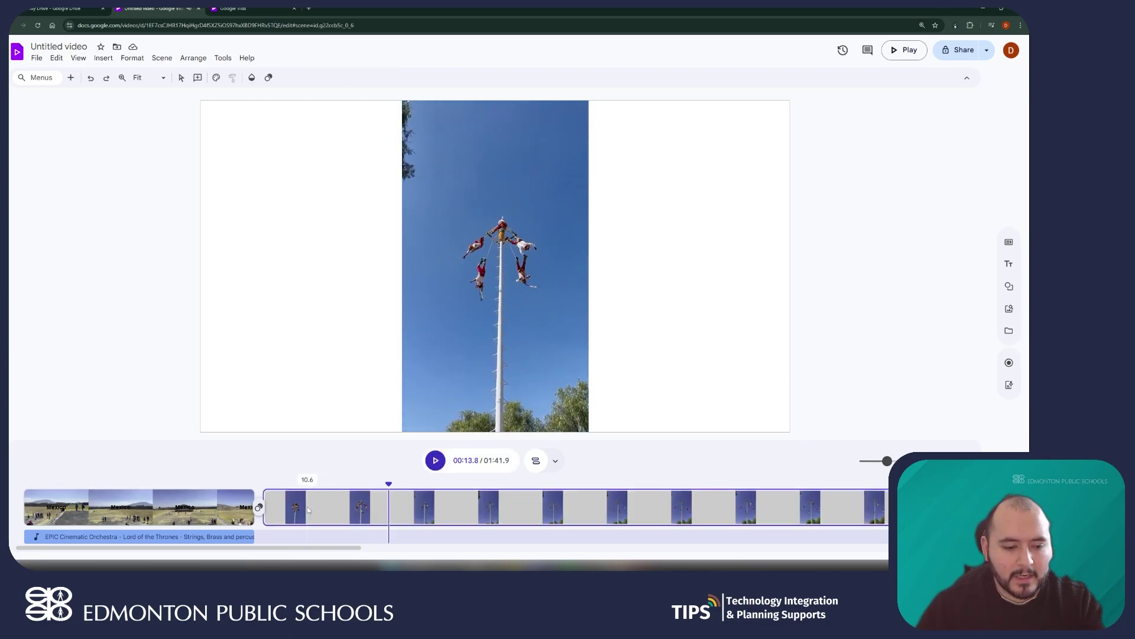
{"action": "left_click", "coordinate": [291, 481]}
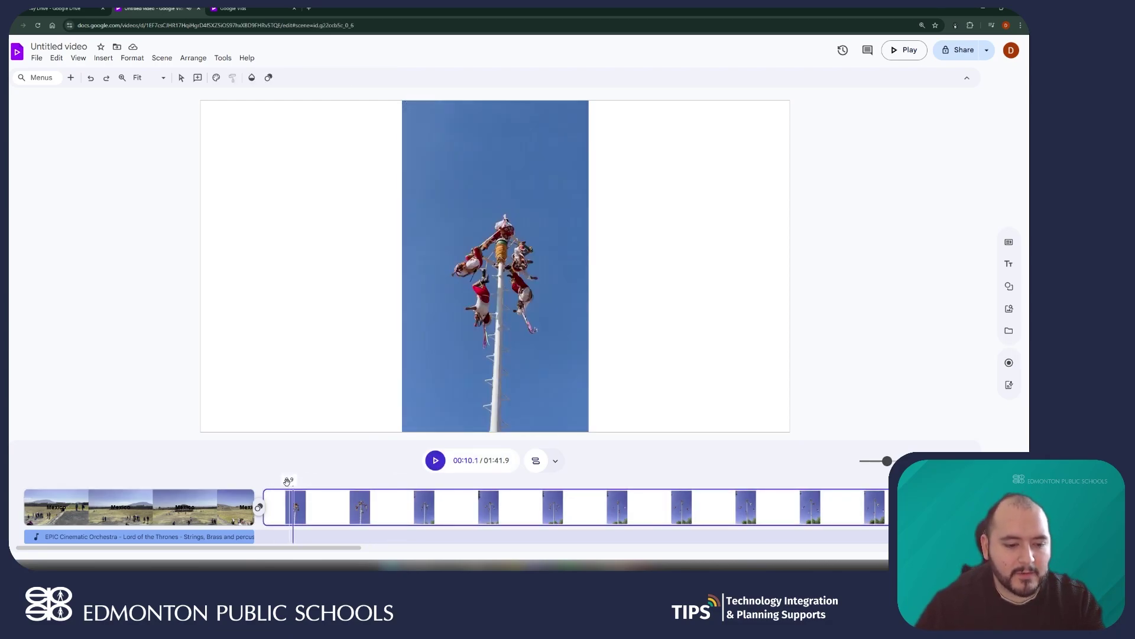
Set the background music's Fade out to 1.5 seconds in its Sound settings.
{"action": "left_click", "coordinate": [242, 537]}
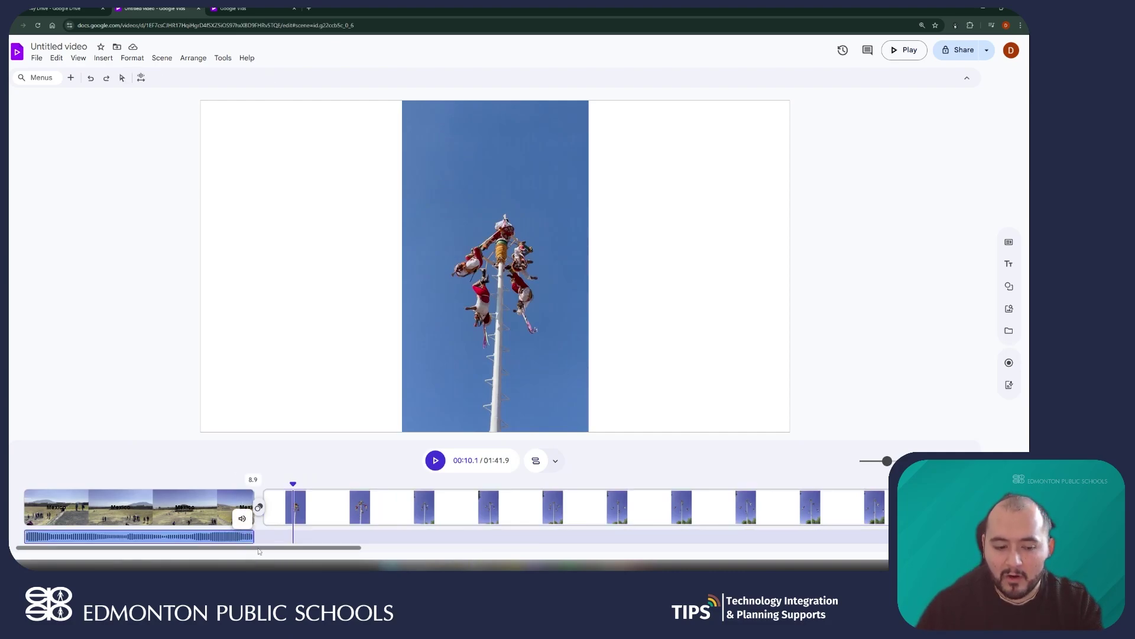
{"action": "right_click", "coordinate": [239, 537]}
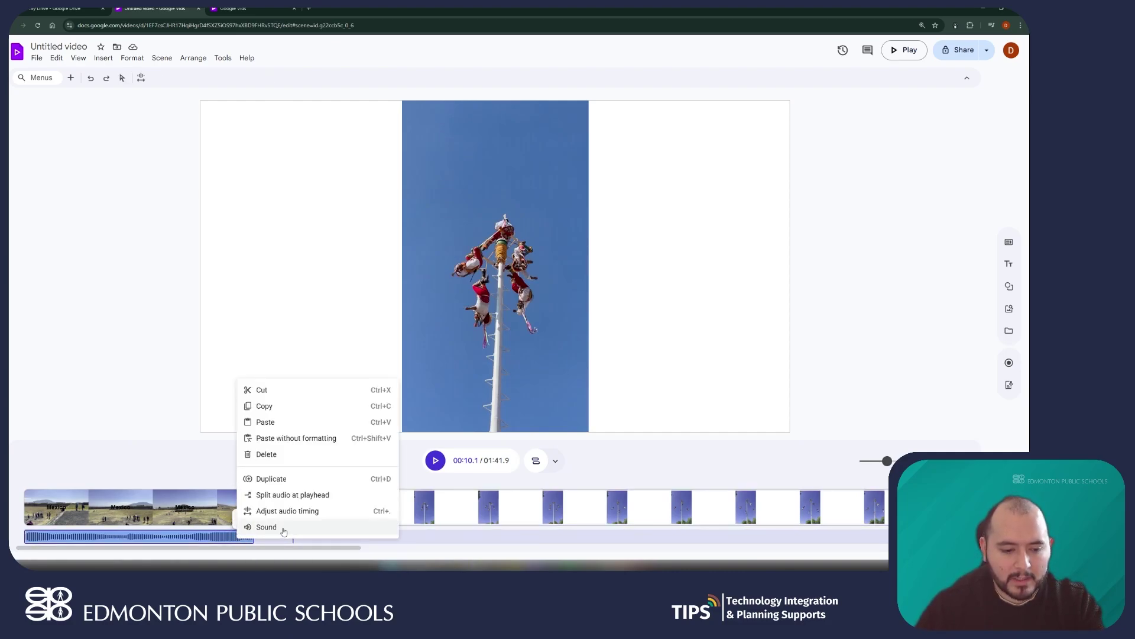
{"action": "left_click", "coordinate": [284, 531]}
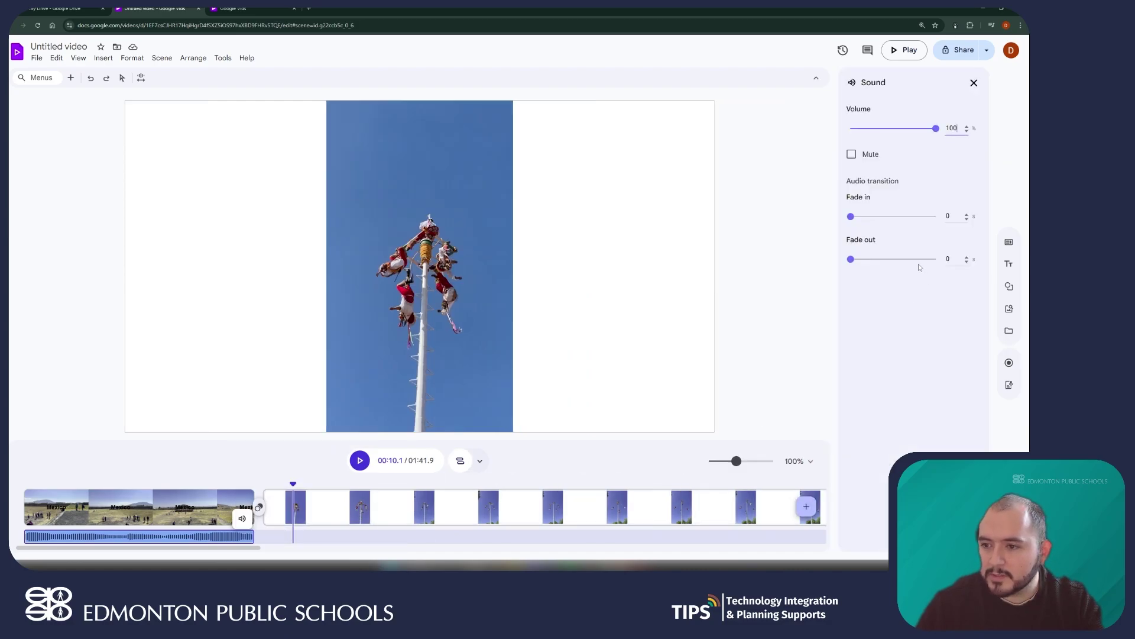
{"action": "left_click_drag", "start_coordinate": [854, 262], "coordinate": [861, 262]}
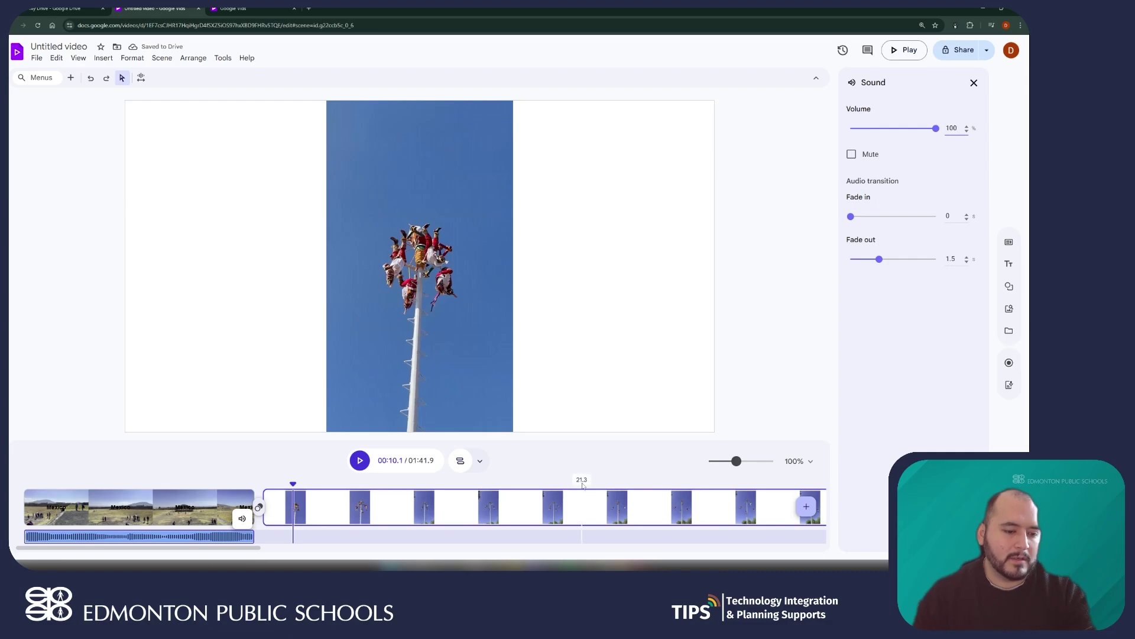
{"action": "left_click", "coordinate": [242, 480]}
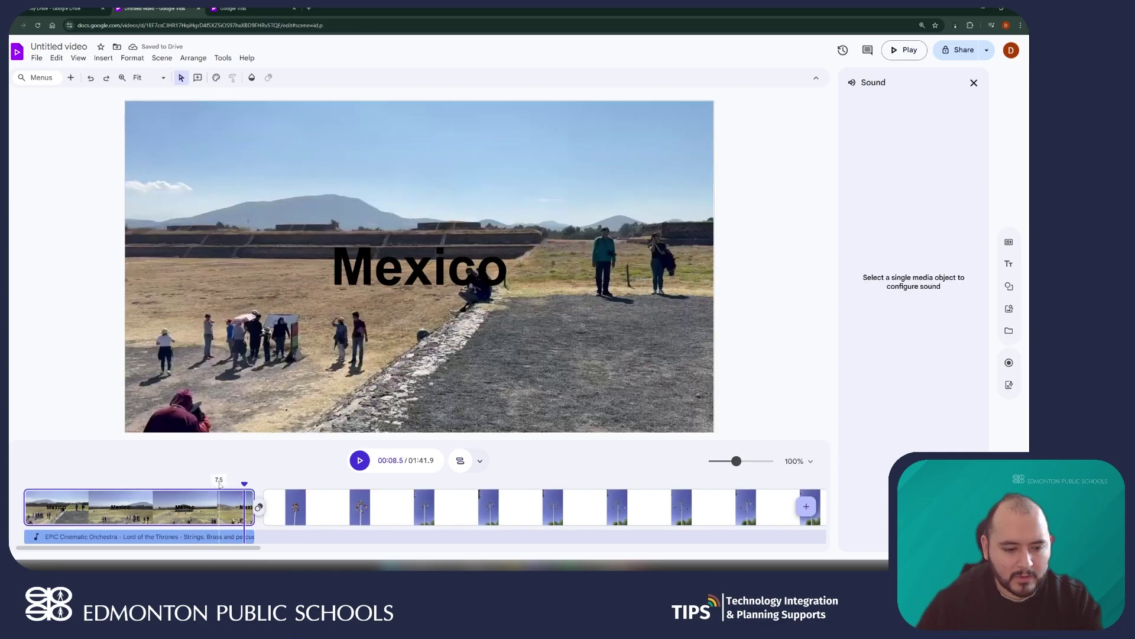
{"action": "left_click", "coordinate": [361, 461]}
{"action": "left_click", "coordinate": [173, 481]}
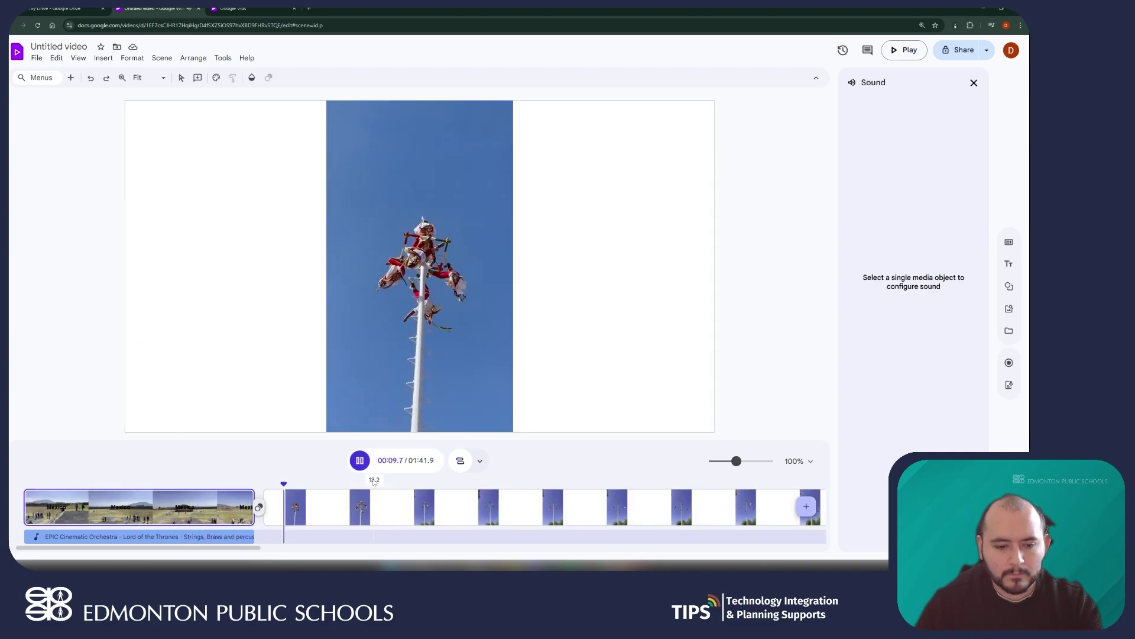
{"action": "left_click", "coordinate": [361, 462]}
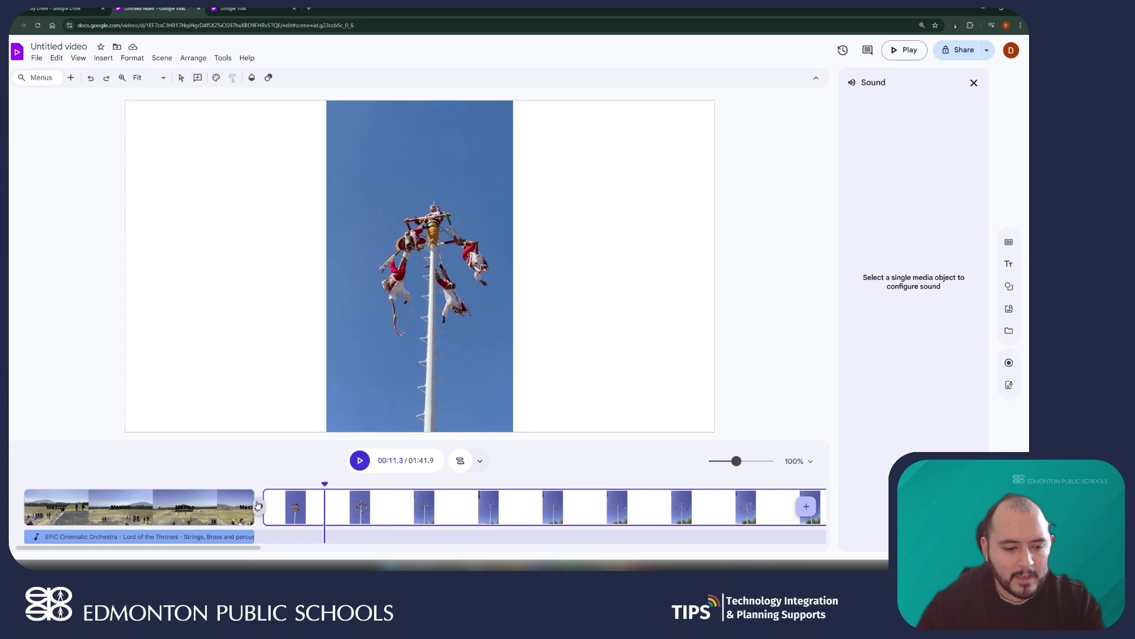
Add a 1.5-second rightward Slide transition between the Mexico and pole scenes, then preview it.
{"action": "left_click", "coordinate": [259, 507]}
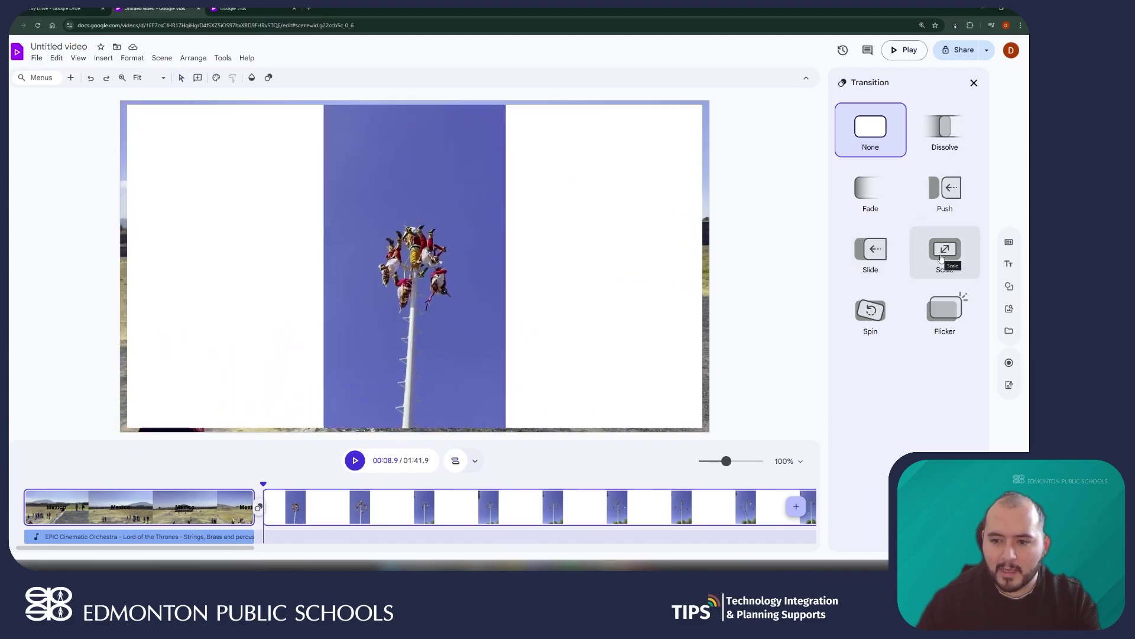
{"action": "left_click", "coordinate": [875, 254]}
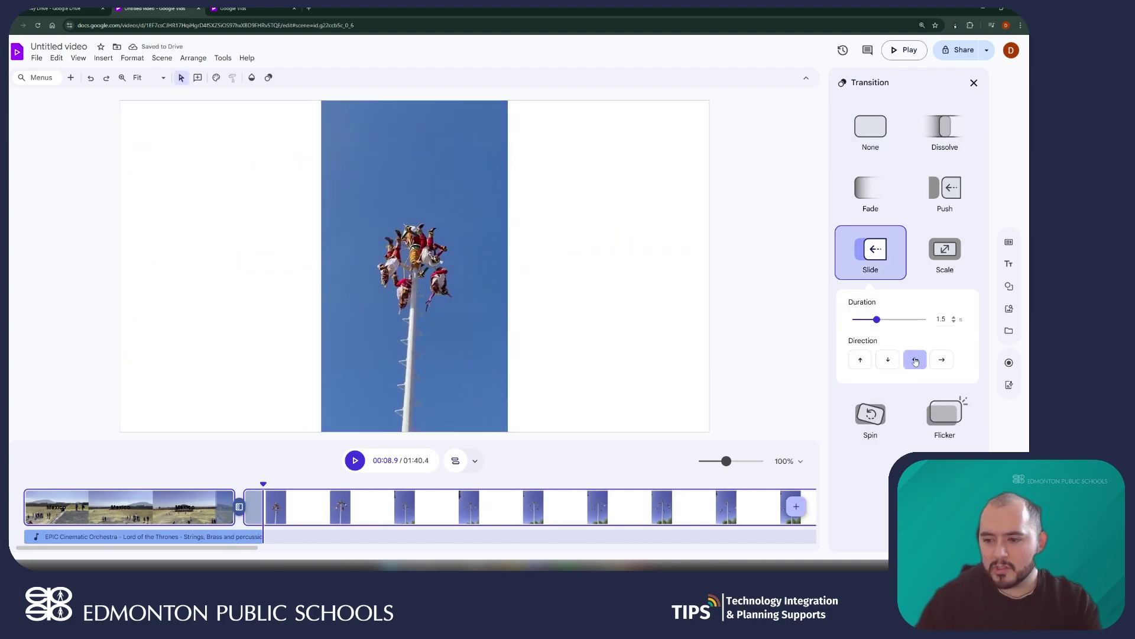
{"action": "left_click", "coordinate": [943, 362]}
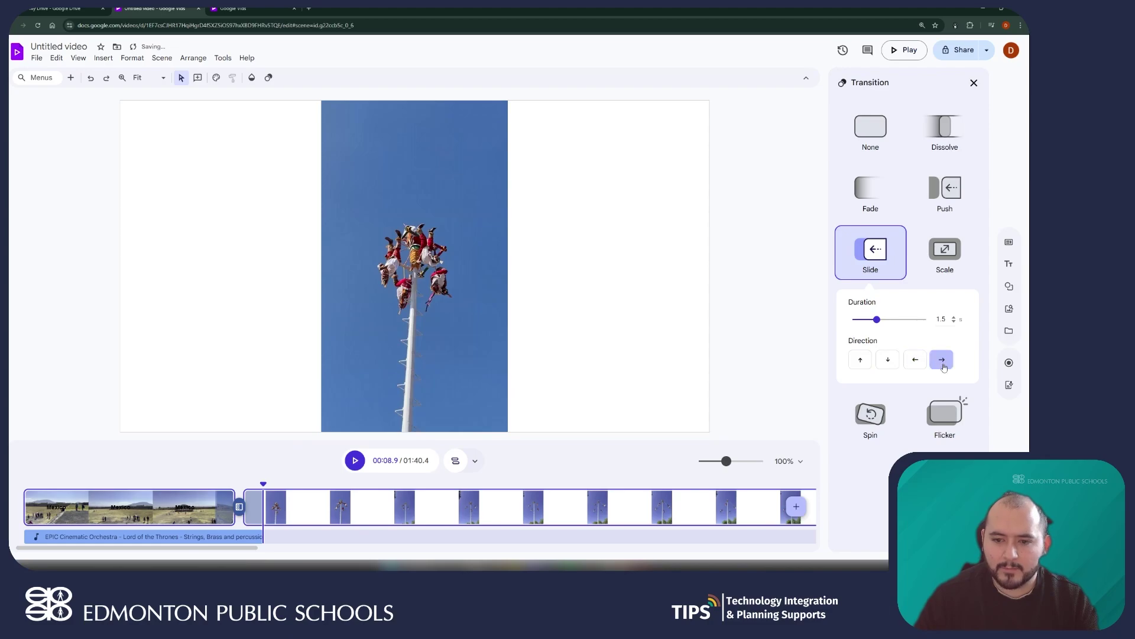
{"action": "left_click", "coordinate": [875, 251]}
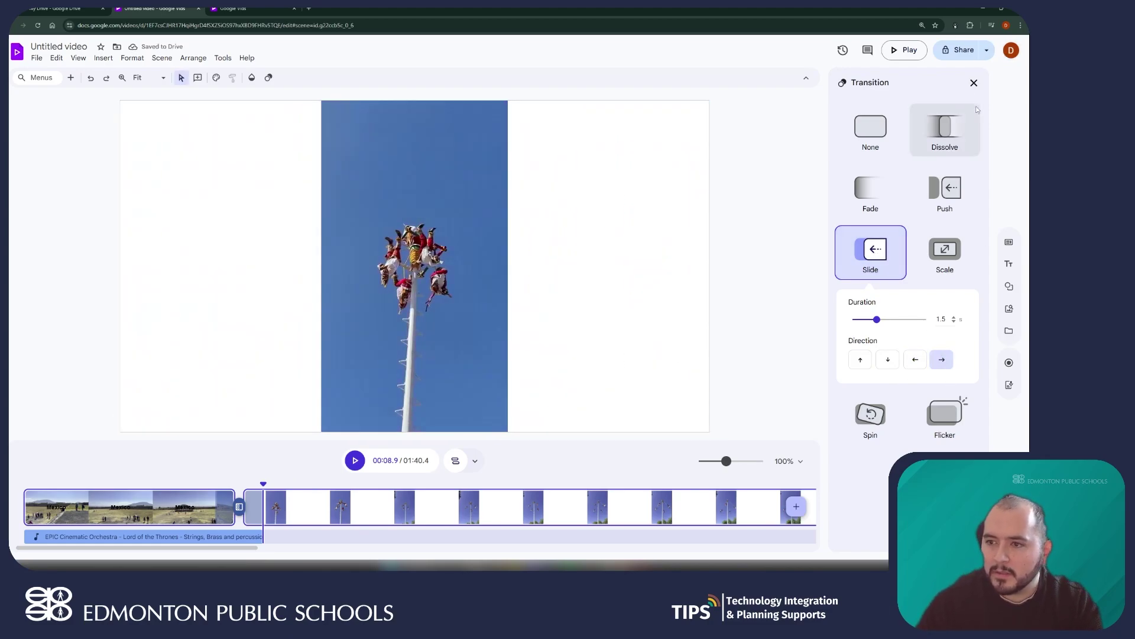
{"action": "left_click", "coordinate": [975, 82]}
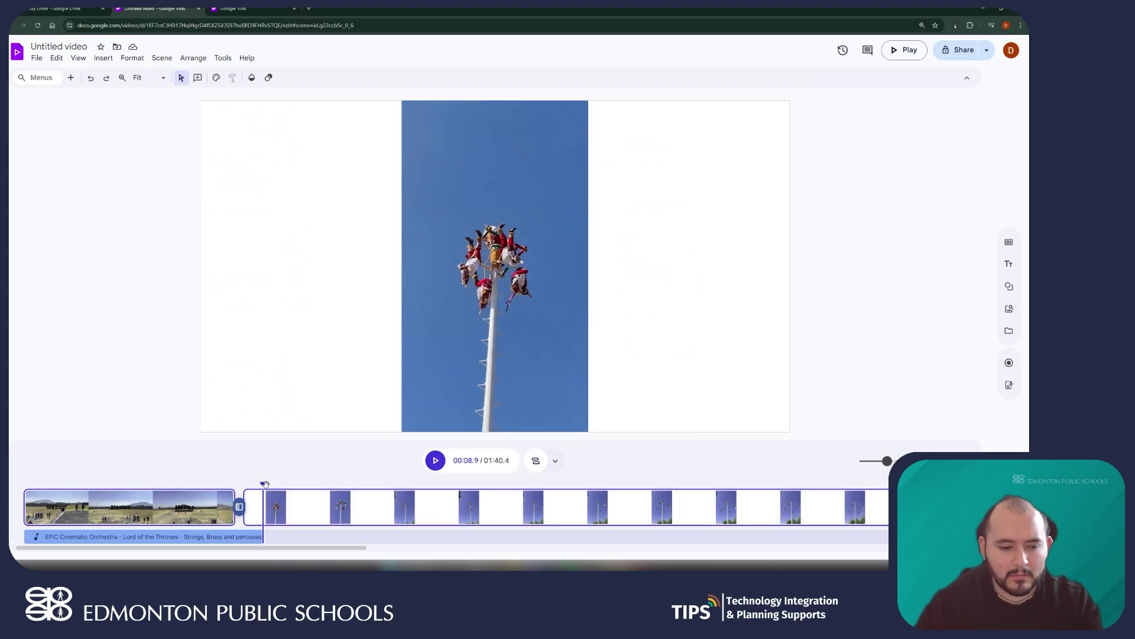
Lower the background music track's volume to 65% and replay the video from the start.
{"action": "left_click_drag", "start_coordinate": [263, 484], "coordinate": [24, 481]}
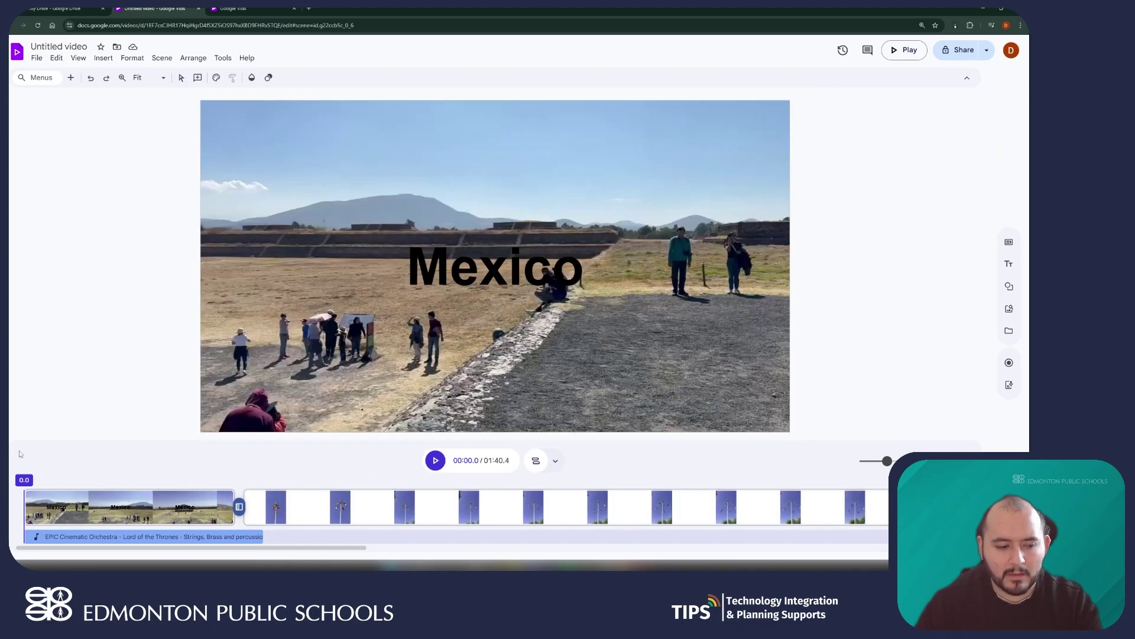
{"action": "left_click", "coordinate": [107, 536]}
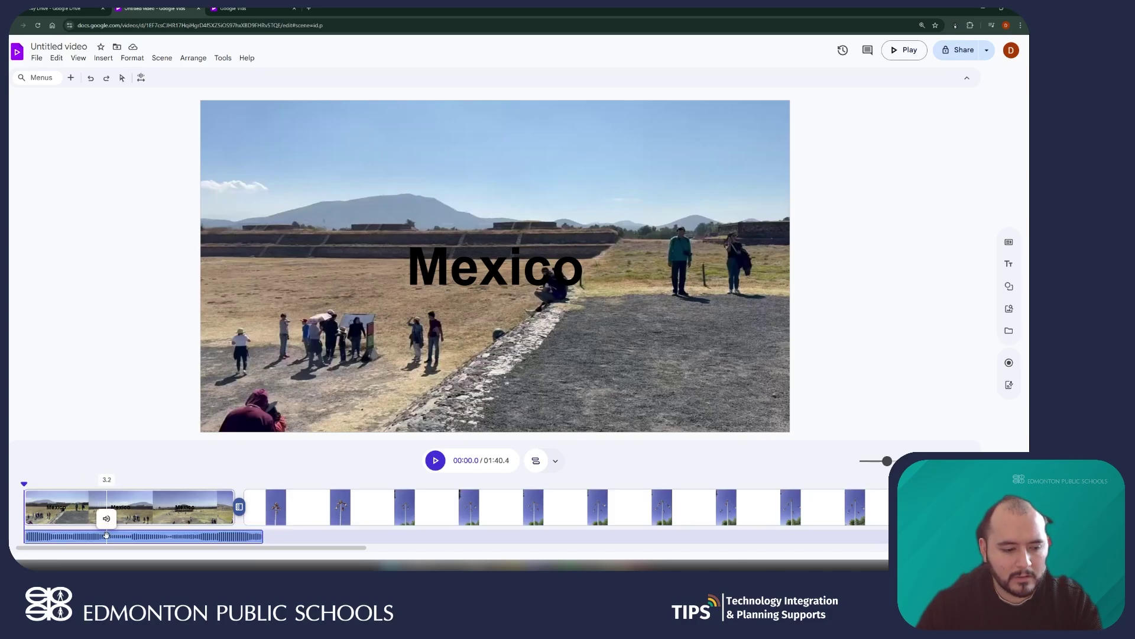
{"action": "left_click", "coordinate": [105, 519]}
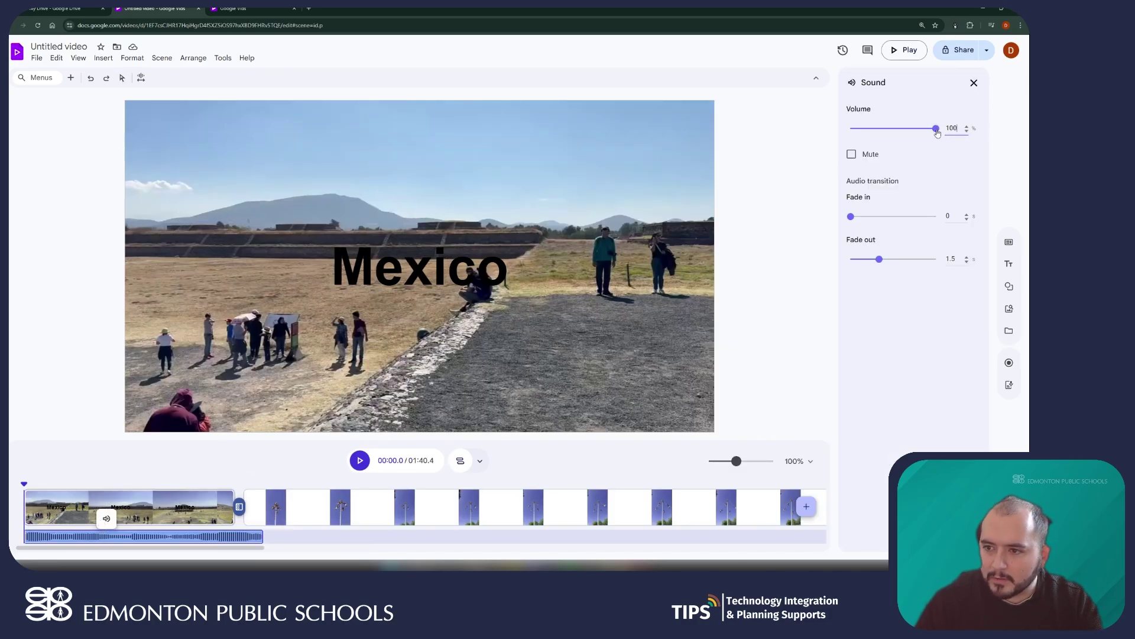
{"action": "left_click_drag", "start_coordinate": [935, 129], "coordinate": [910, 133]}
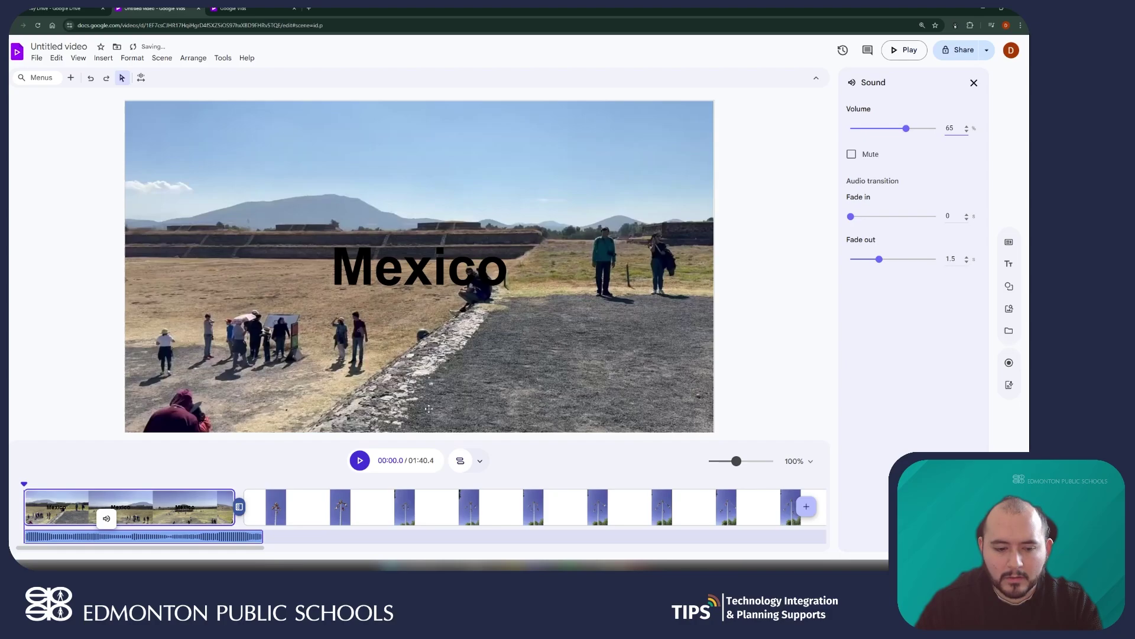
{"action": "left_click", "coordinate": [37, 492]}
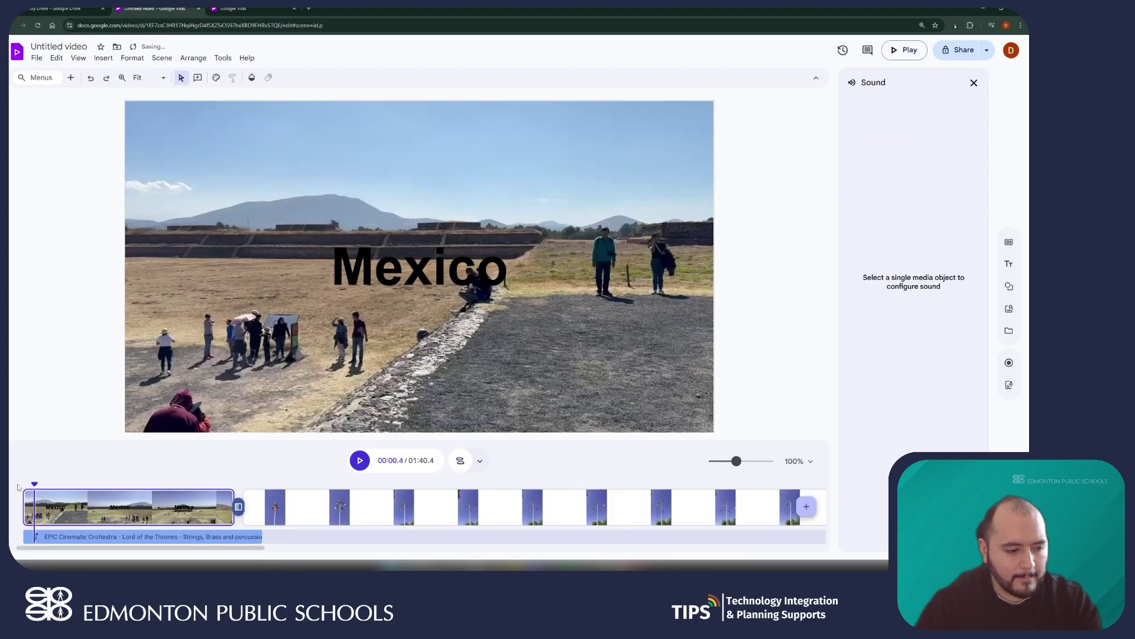
{"action": "left_click_drag", "start_coordinate": [35, 479], "coordinate": [24, 482]}
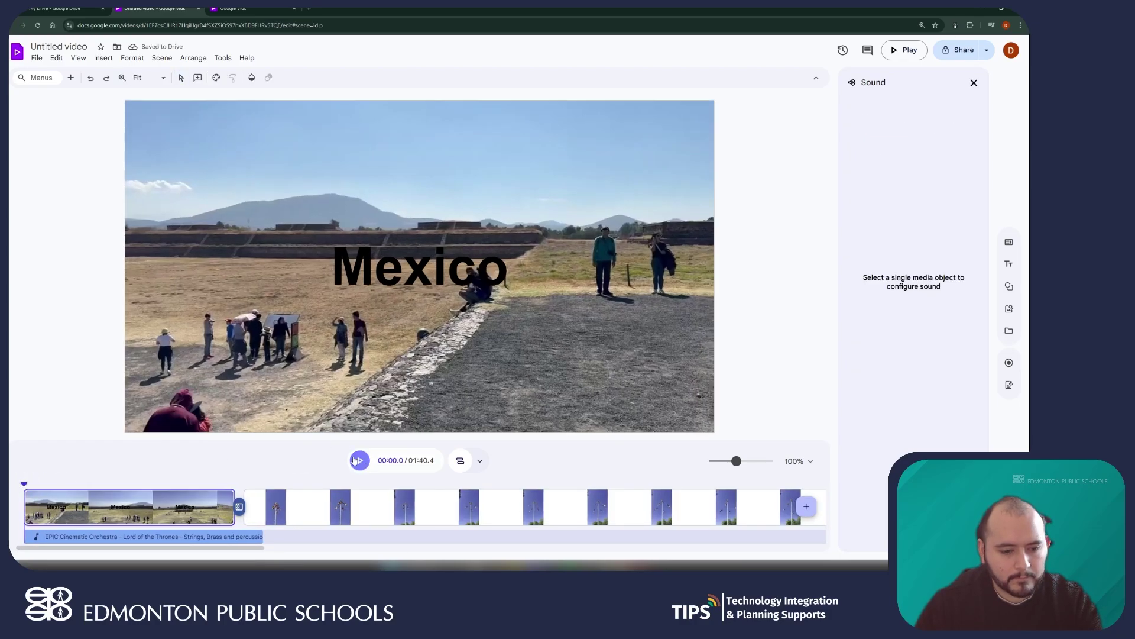
{"action": "left_click", "coordinate": [359, 460]}
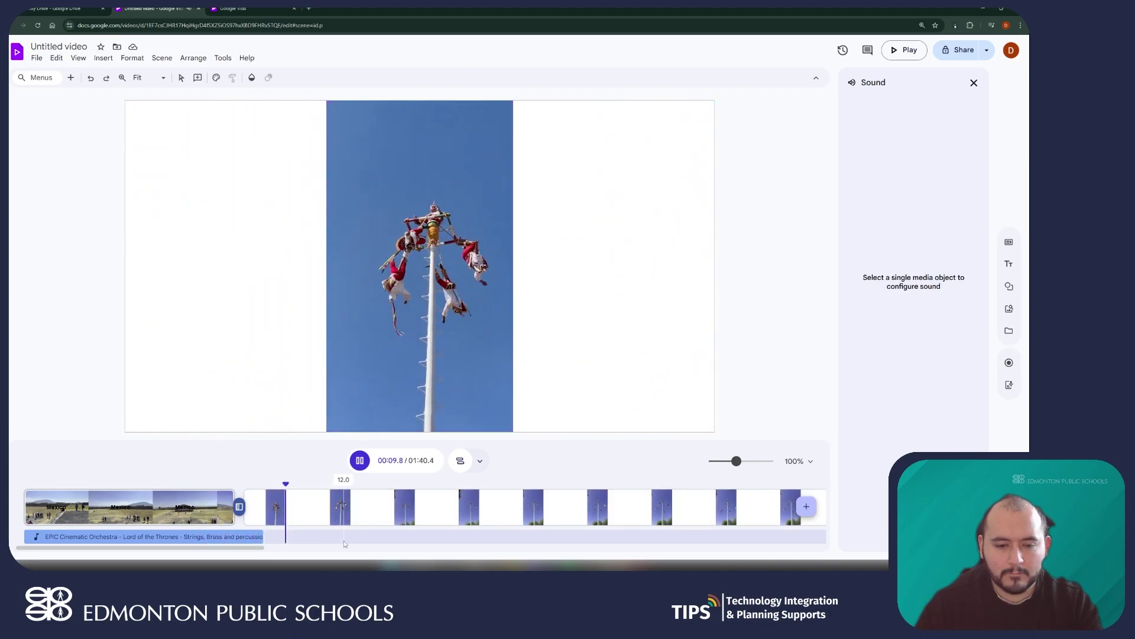
Pause playback and put the playhead at 00:15.6 in the second pole-dancers scene.
{"action": "left_click", "coordinate": [359, 462]}
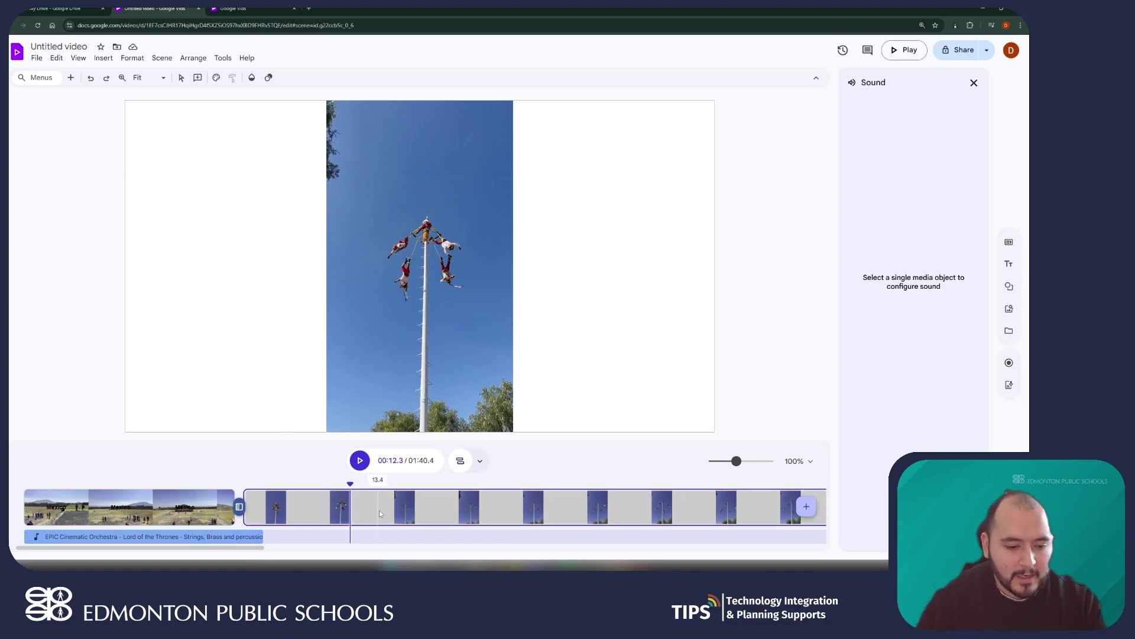
{"action": "left_click_drag", "start_coordinate": [350, 482], "coordinate": [402, 482]}
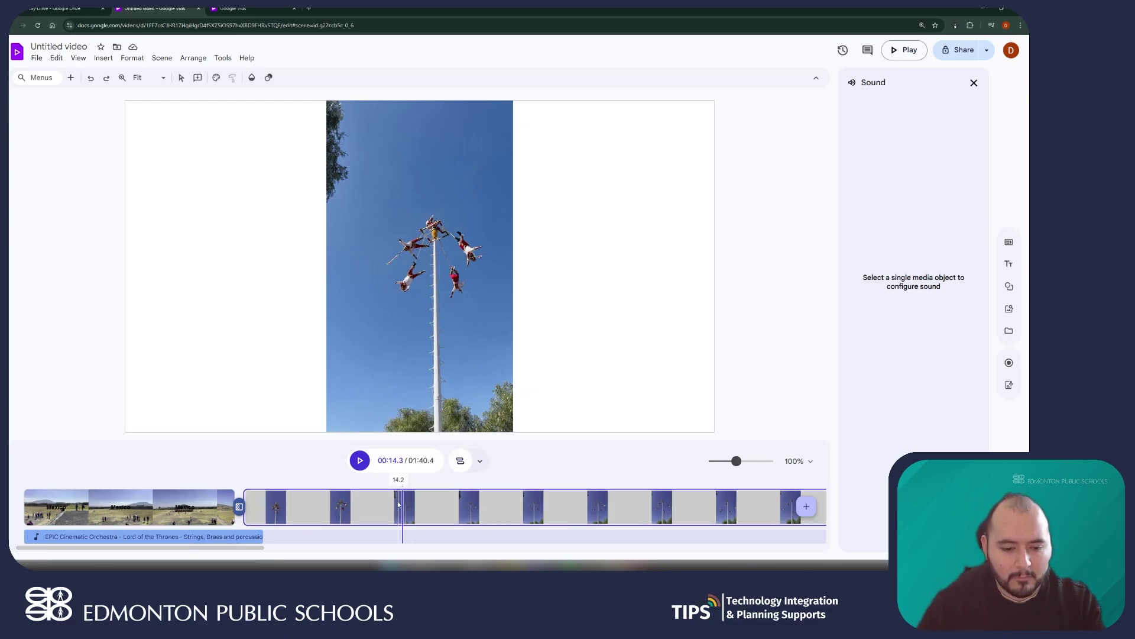
{"action": "left_click_drag", "start_coordinate": [402, 482], "coordinate": [433, 482]}
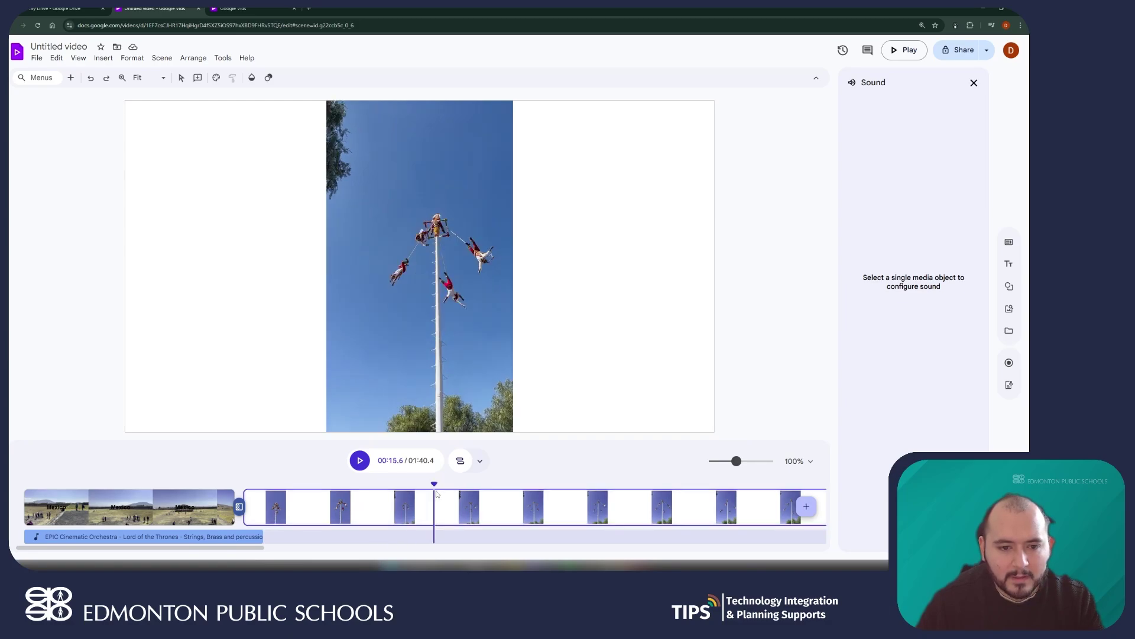
{"action": "left_click", "coordinate": [434, 516]}
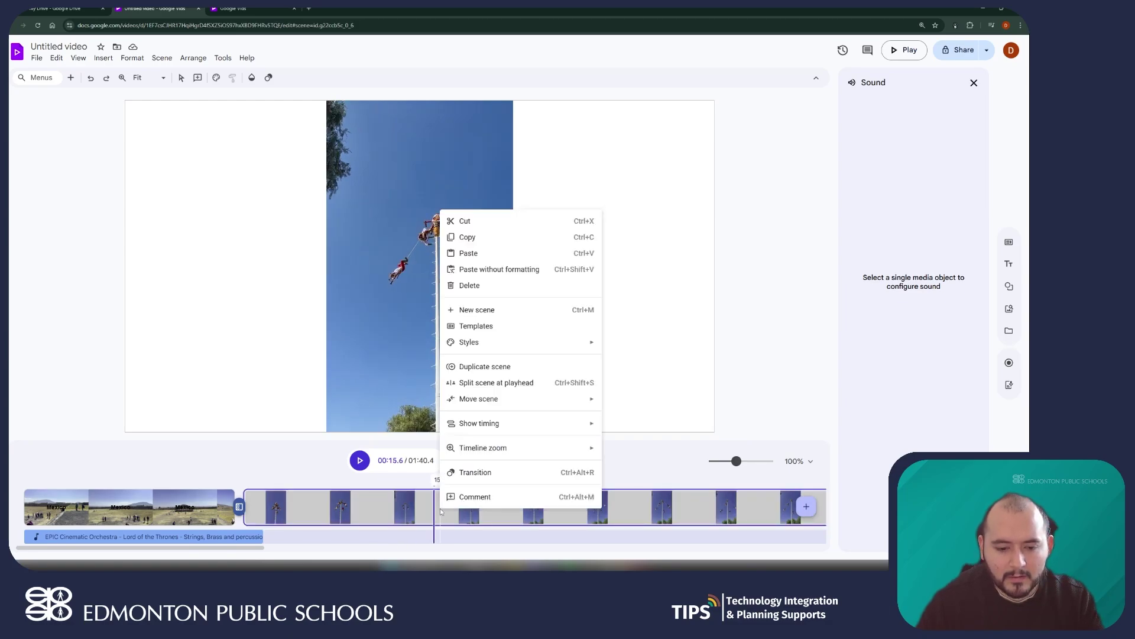
Split the second scene at 00:15.6, delete the trailing piece, and preview the trimmed end.
{"action": "right_click", "coordinate": [441, 509]}
{"action": "left_click", "coordinate": [511, 383]}
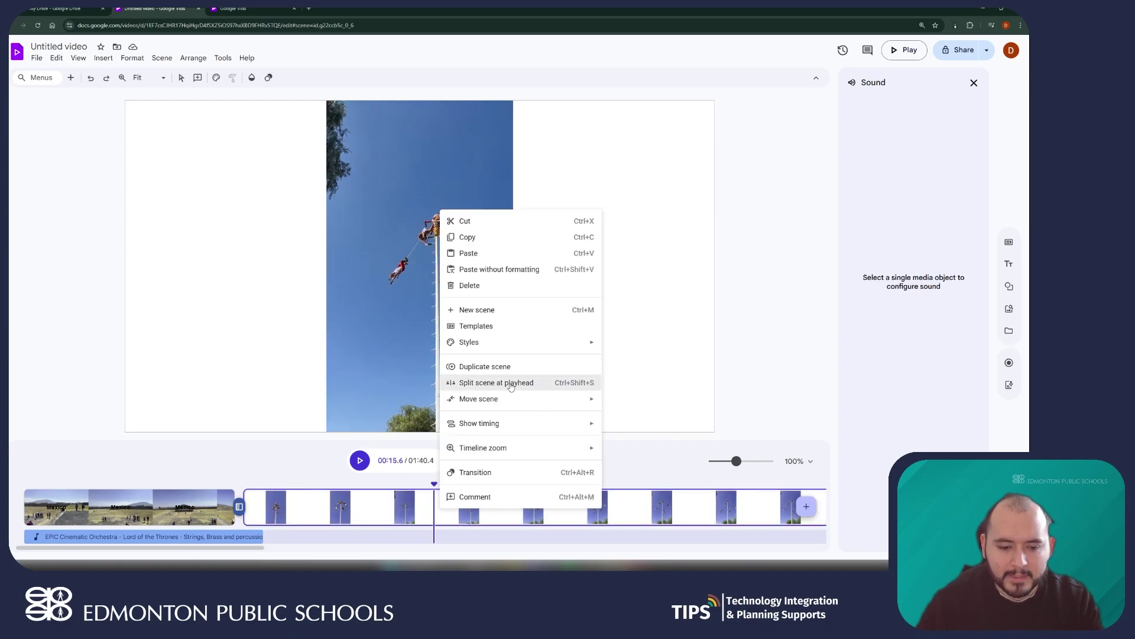
{"action": "left_click", "coordinate": [347, 517]}
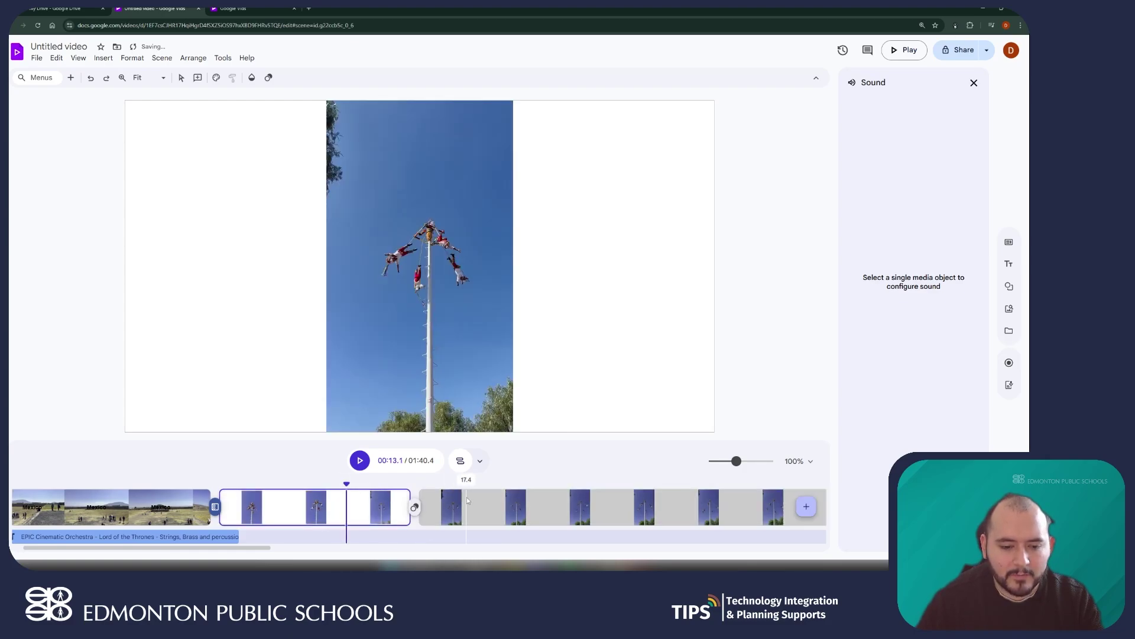
{"action": "left_click", "coordinate": [460, 502]}
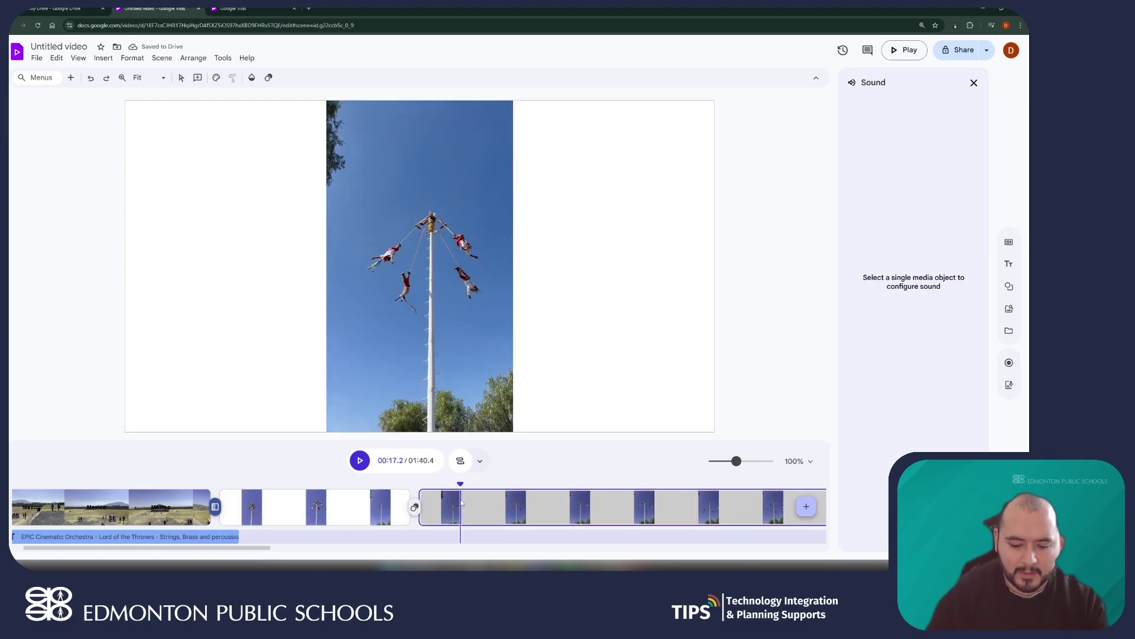
{"action": "key", "text": "Delete"}
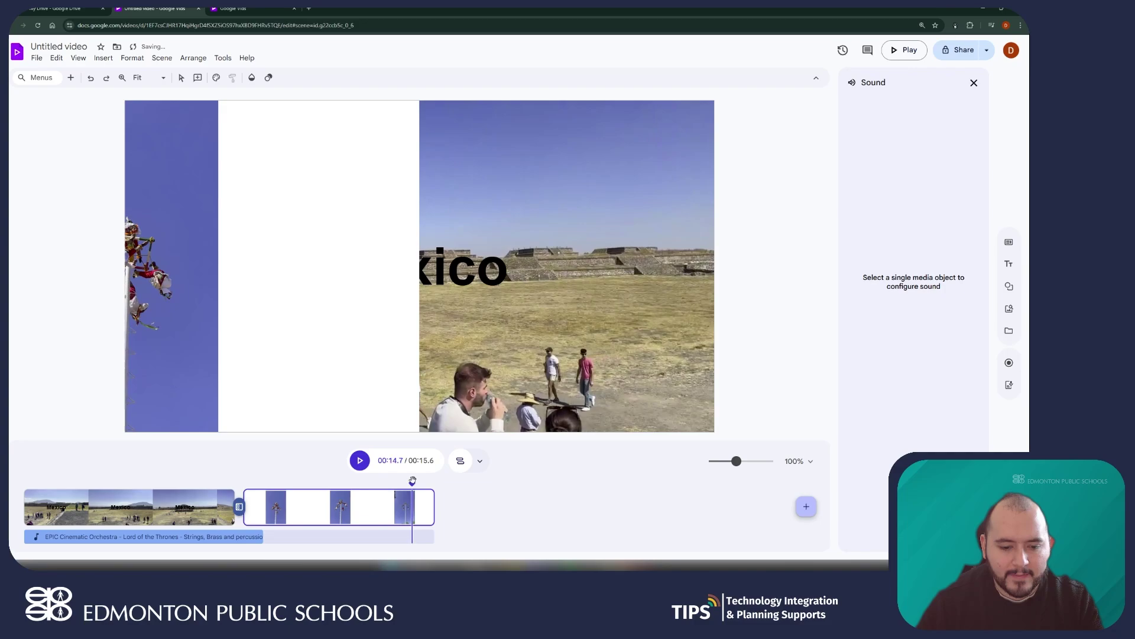
{"action": "left_click", "coordinate": [421, 482]}
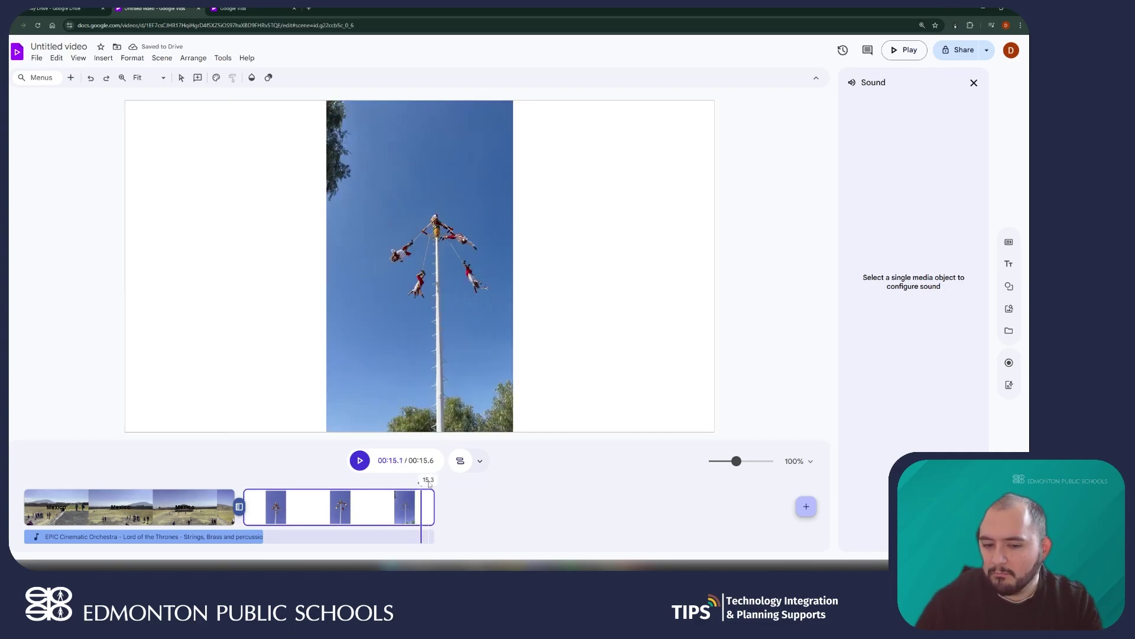
{"action": "left_click", "coordinate": [269, 481]}
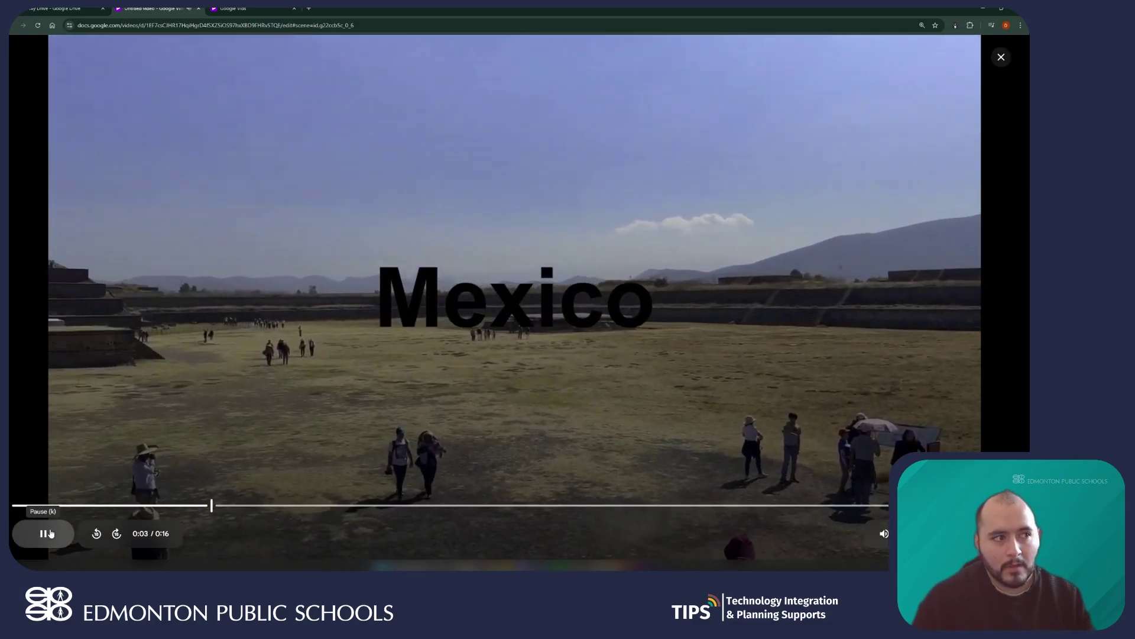
{"action": "left_click", "coordinate": [50, 533]}
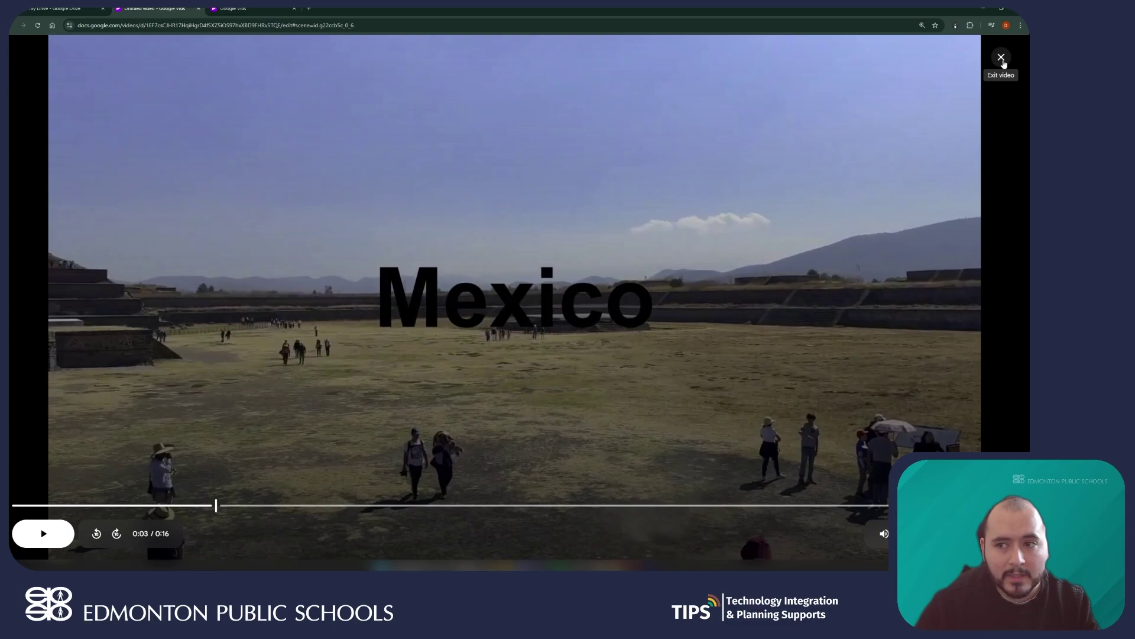
{"action": "left_click", "coordinate": [1002, 58]}
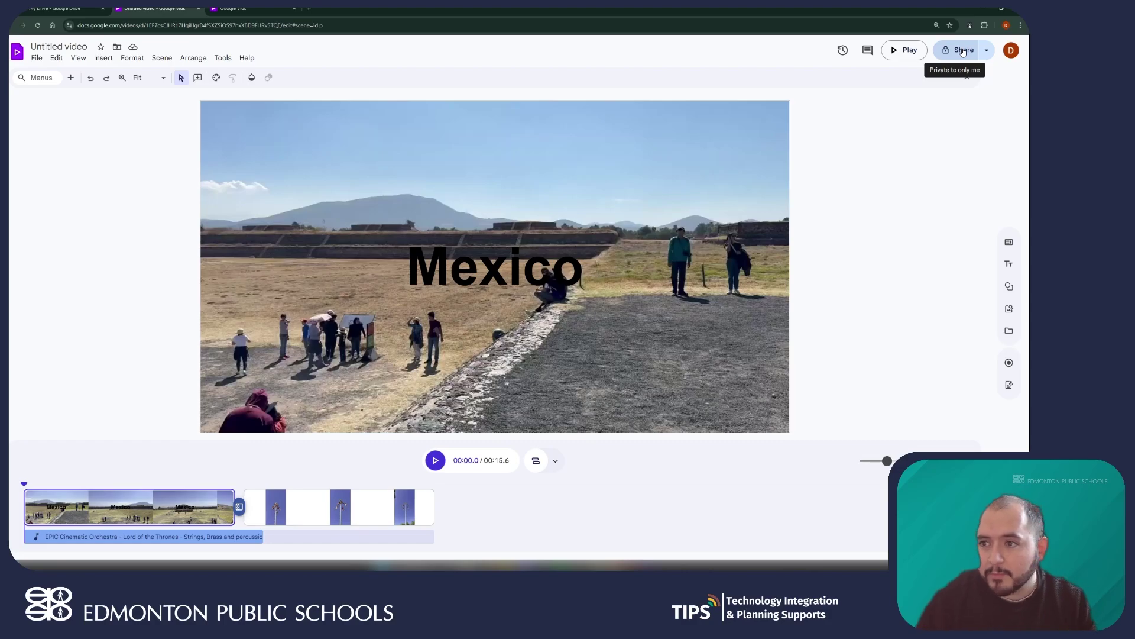
Rename 'Untitled video' to 'Mexico' through the Share prompt, leaving access restricted.
{"action": "left_click", "coordinate": [963, 52]}
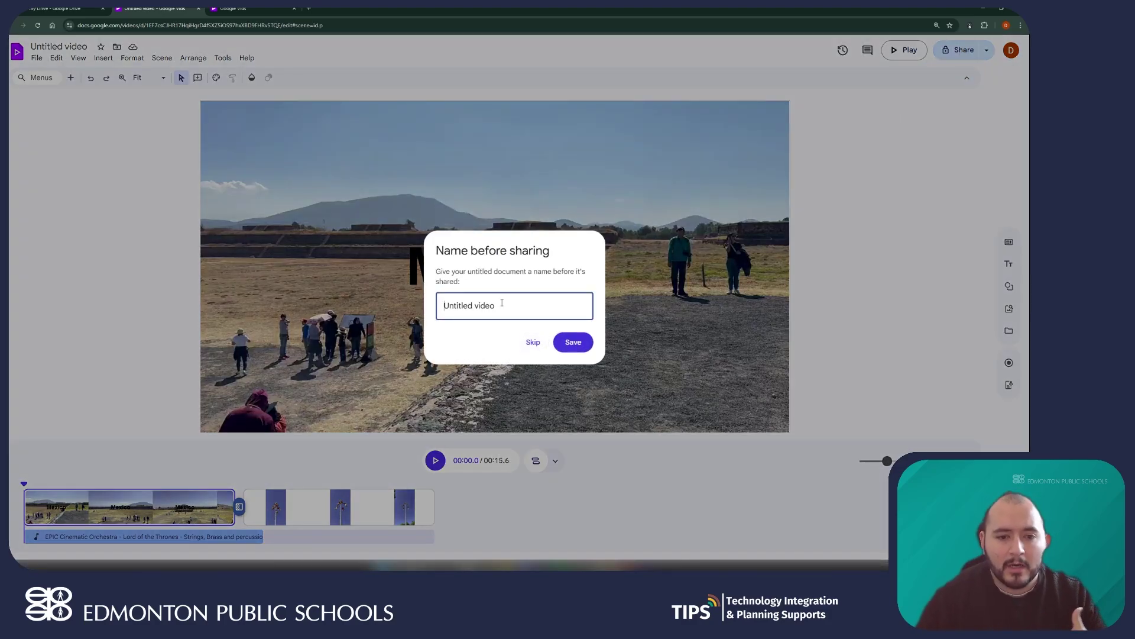
{"action": "key", "text": "ctrl+a"}
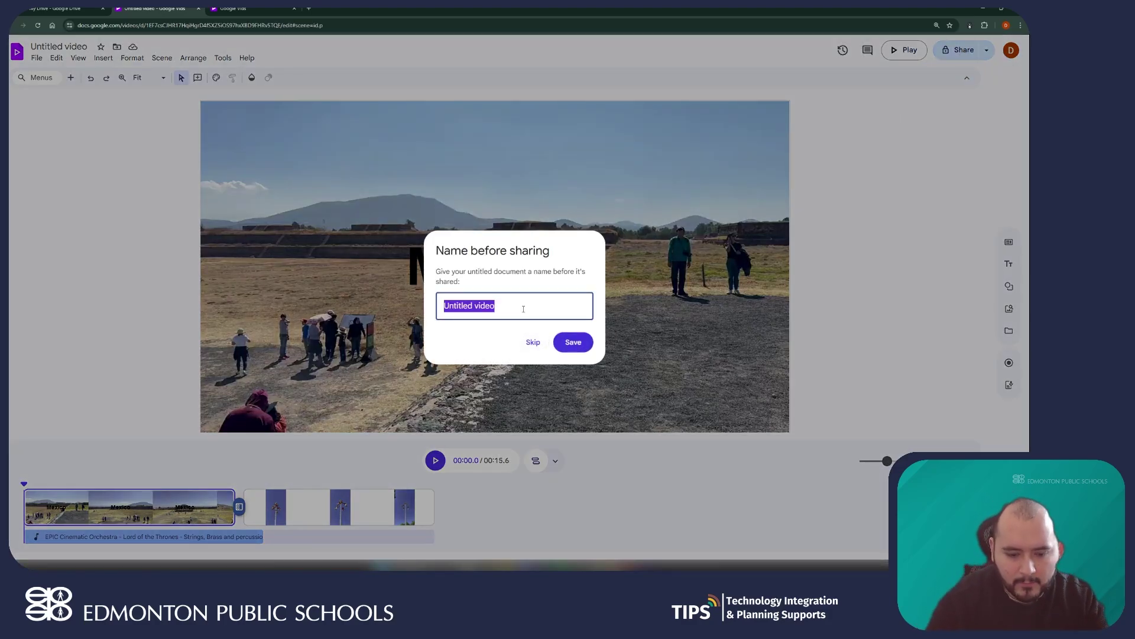
{"action": "type", "text": "Mexico"}
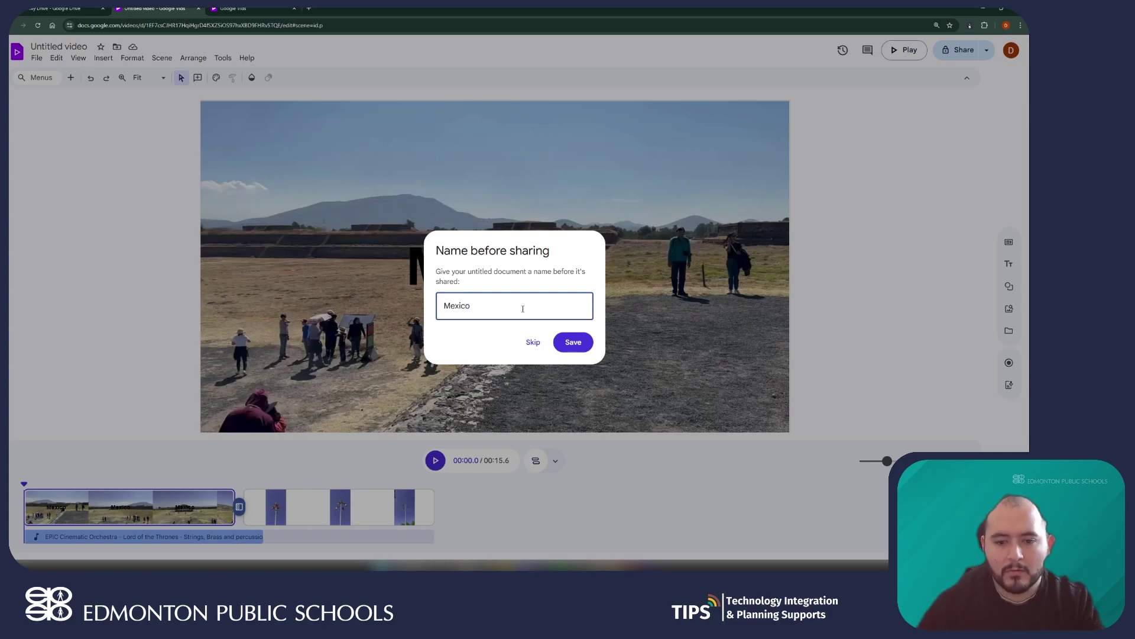
{"action": "left_click", "coordinate": [573, 342]}
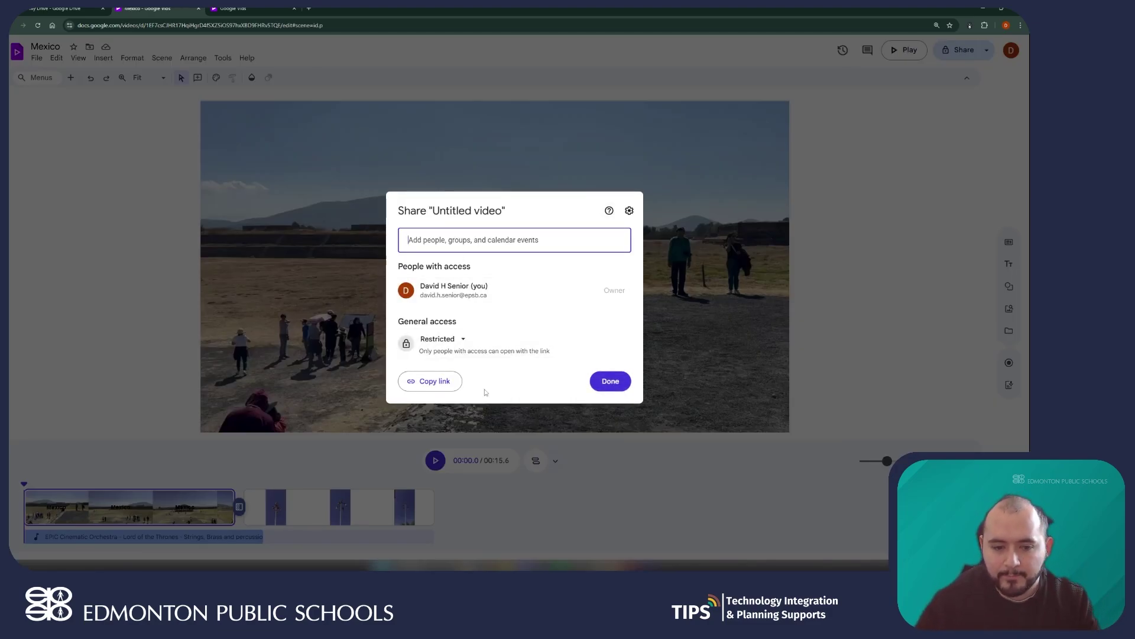
{"action": "left_click", "coordinate": [615, 380]}
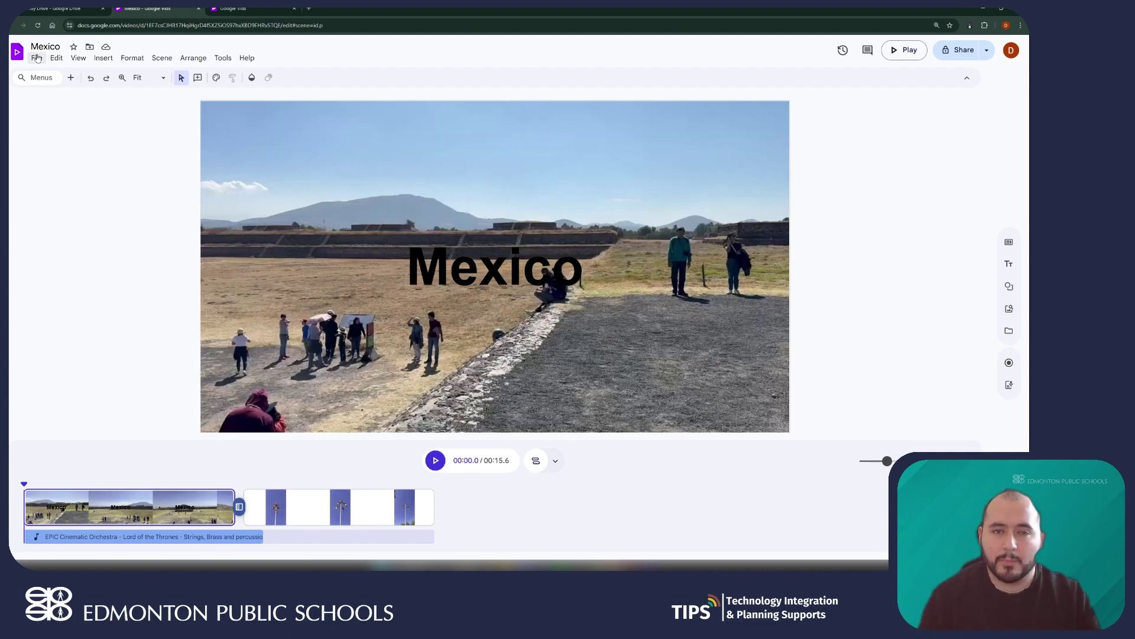
Export the Mexico video to Drive as an MP4 from the File menu.
{"action": "left_click", "coordinate": [37, 58]}
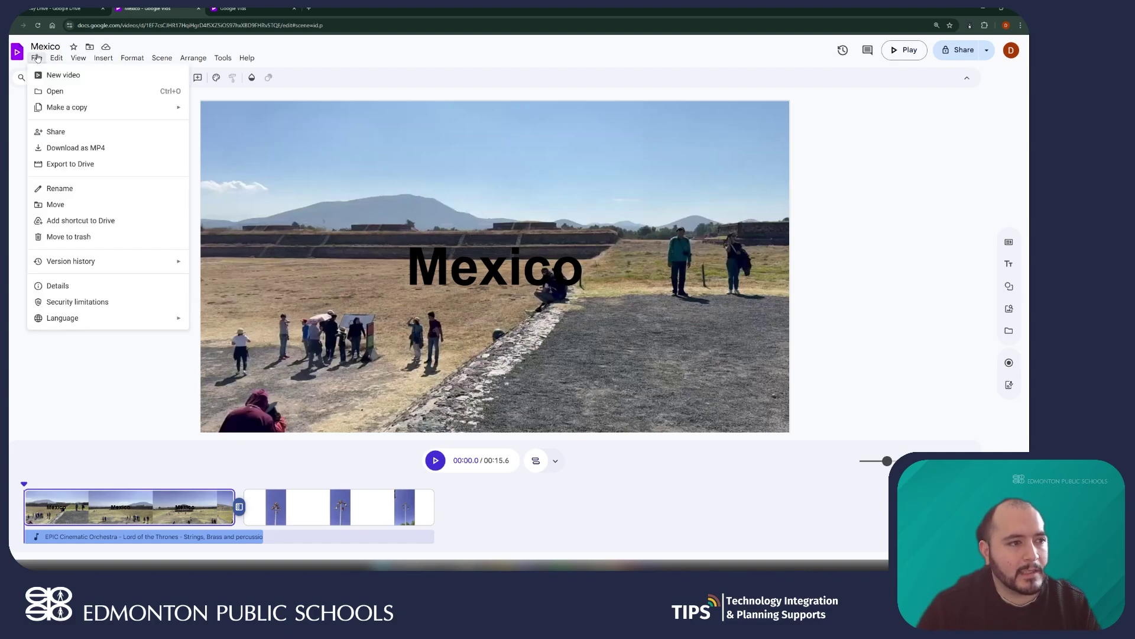
{"action": "left_click", "coordinate": [70, 164]}
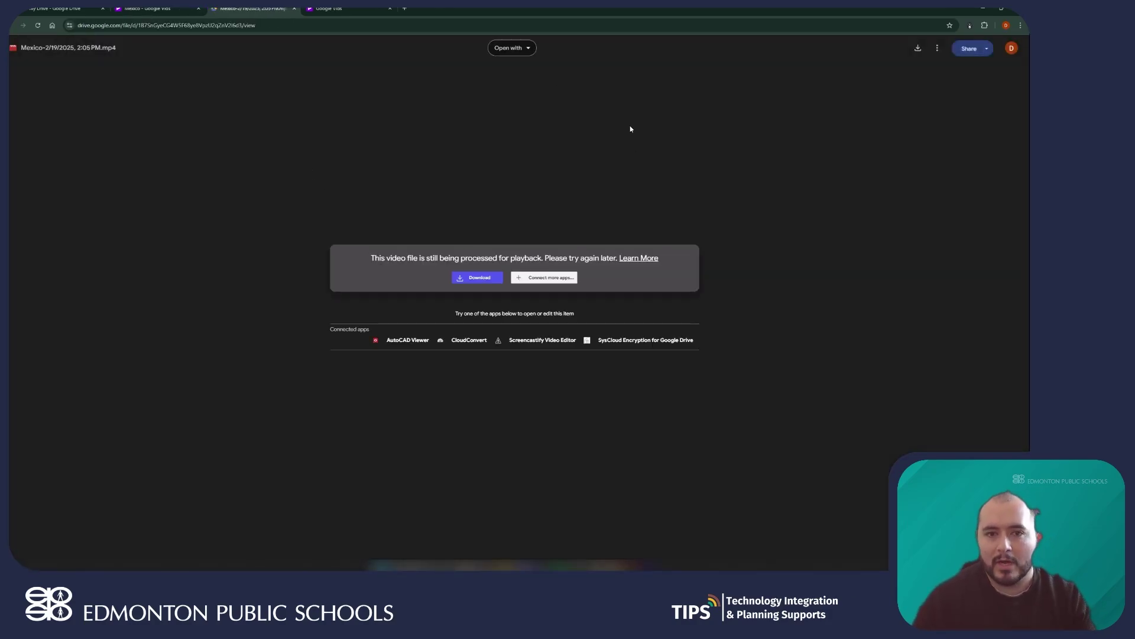
Go to the My Drive tab and refresh its file list.
{"action": "left_click", "coordinate": [155, 9]}
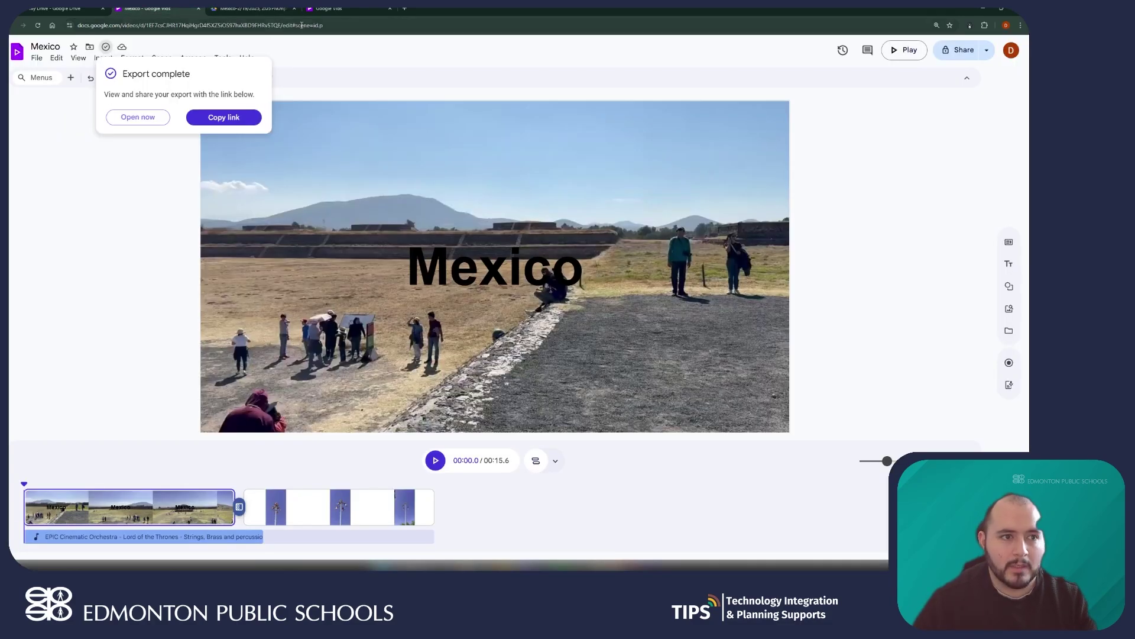
{"action": "left_click", "coordinate": [294, 9]}
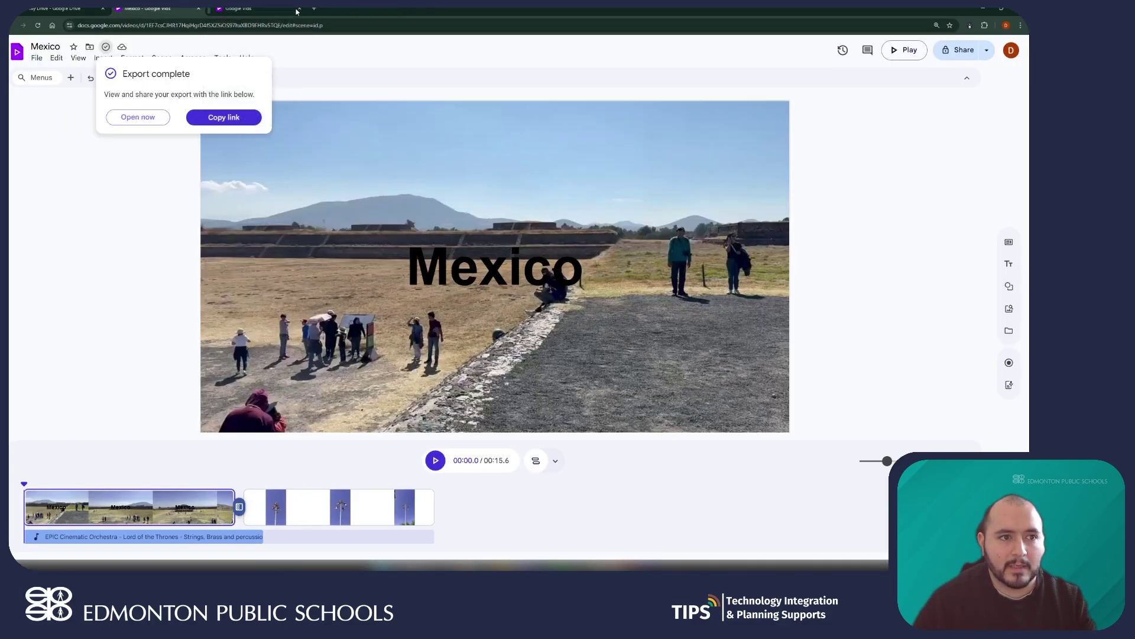
{"action": "left_click", "coordinate": [59, 9]}
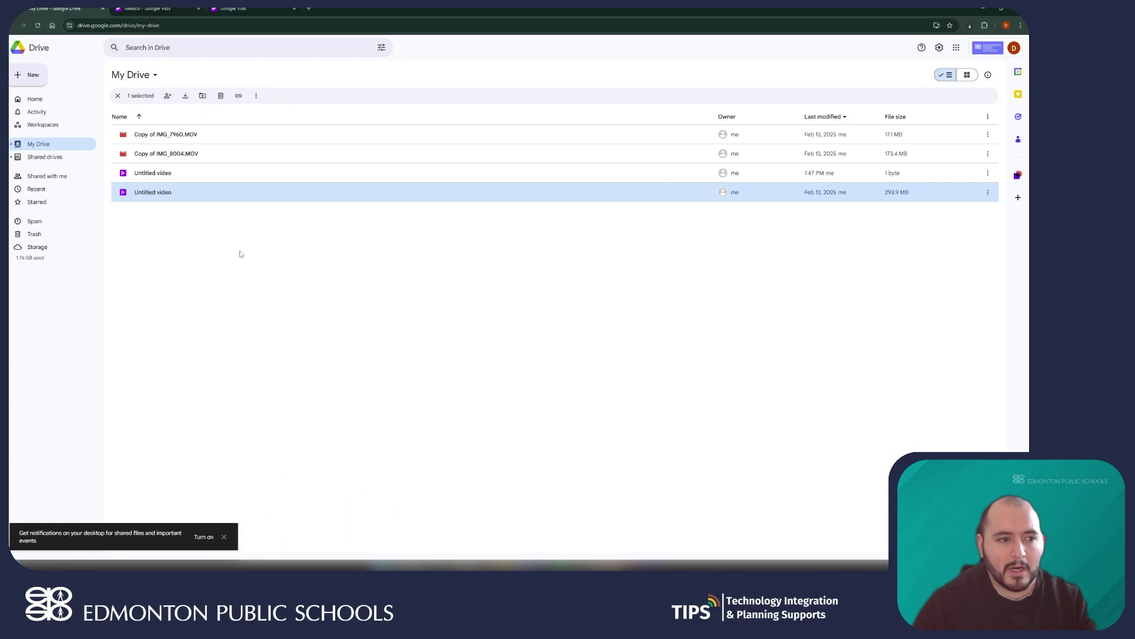
{"action": "left_click", "coordinate": [251, 260]}
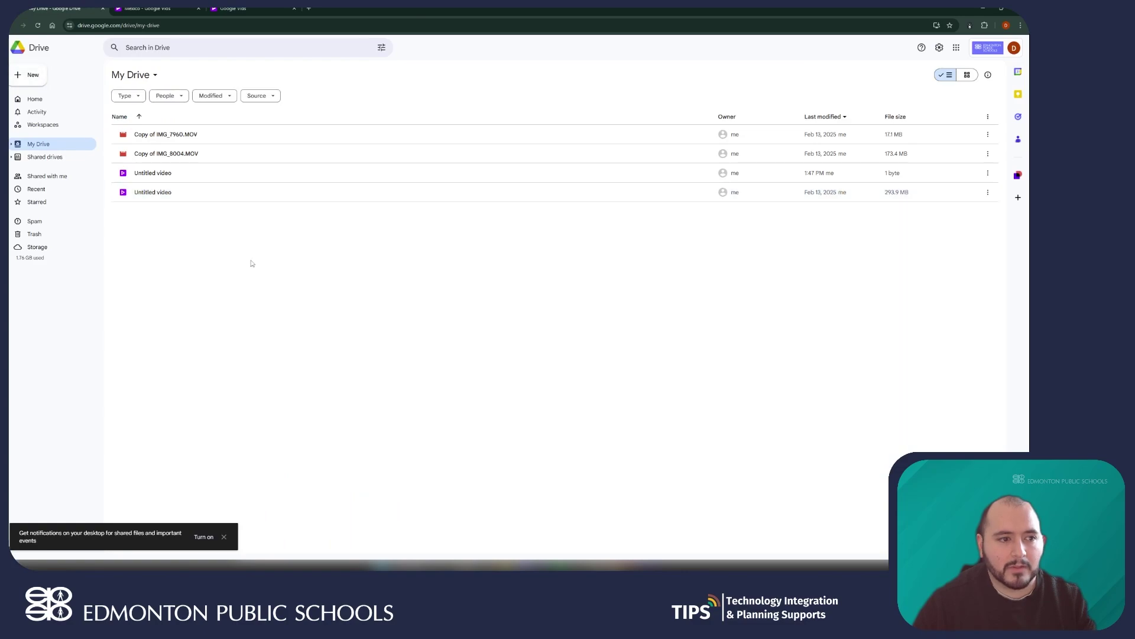
{"action": "left_click", "coordinate": [37, 25]}
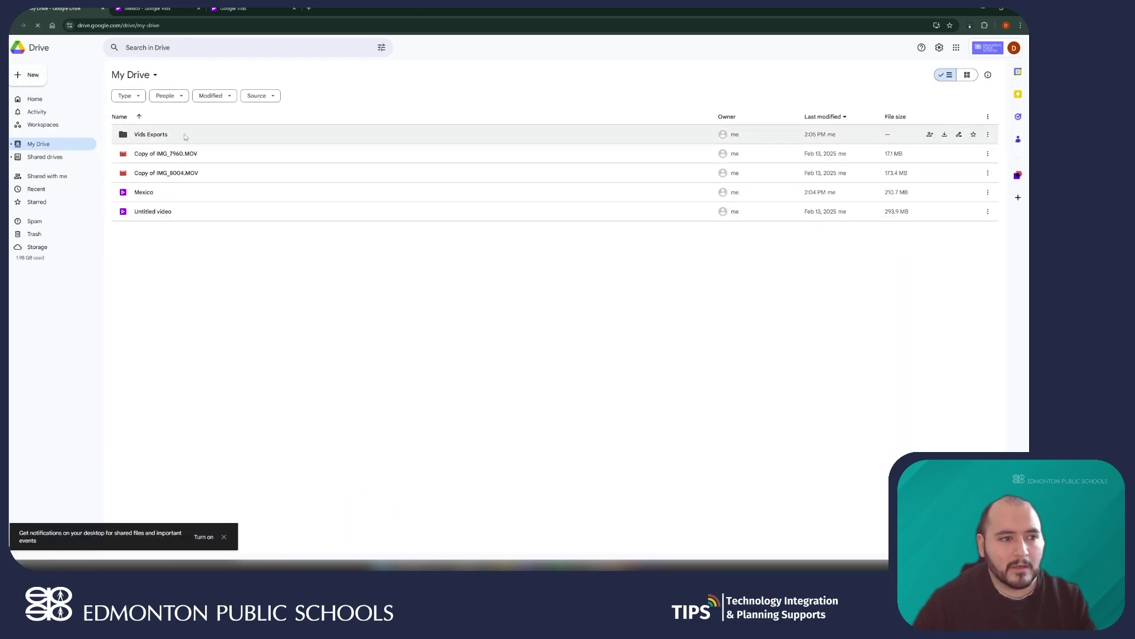
Open the Vids Exports folder, then play and pause the exported Mexico MP4.
{"action": "double_click", "coordinate": [184, 136]}
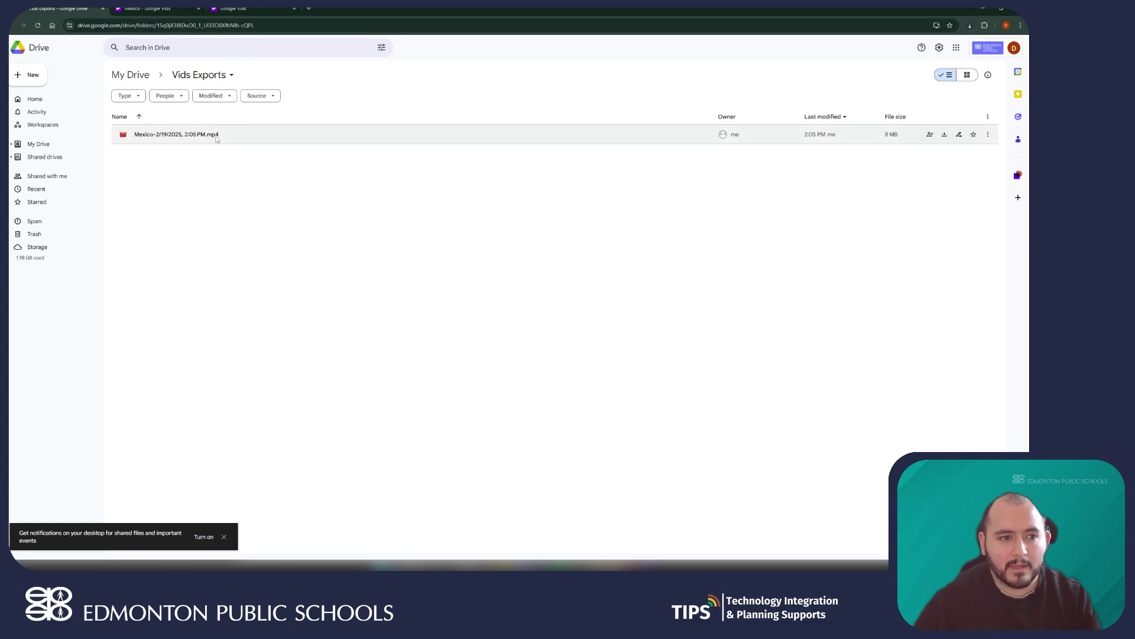
{"action": "left_click", "coordinate": [217, 138]}
{"action": "double_click", "coordinate": [216, 139]}
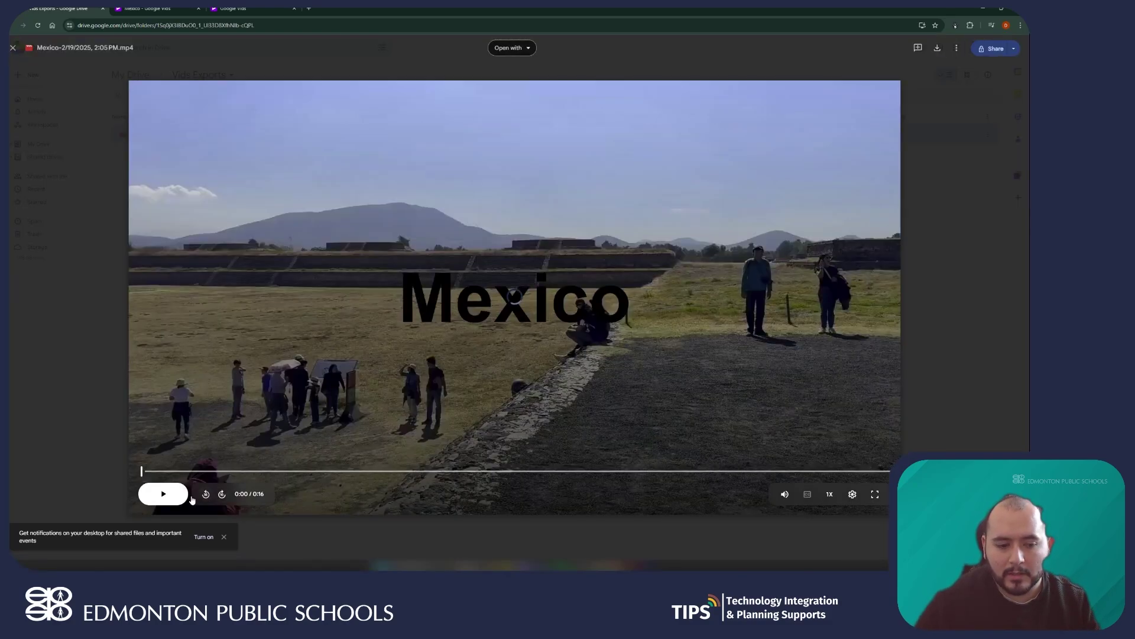
{"action": "left_click", "coordinate": [165, 494]}
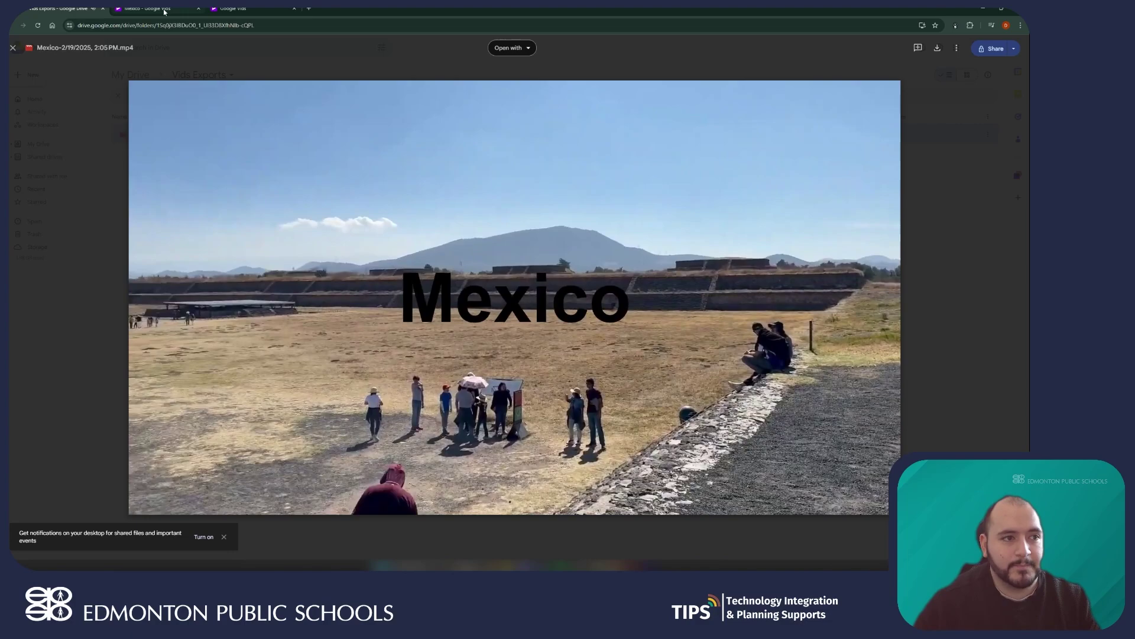
{"action": "left_click", "coordinate": [192, 11]}
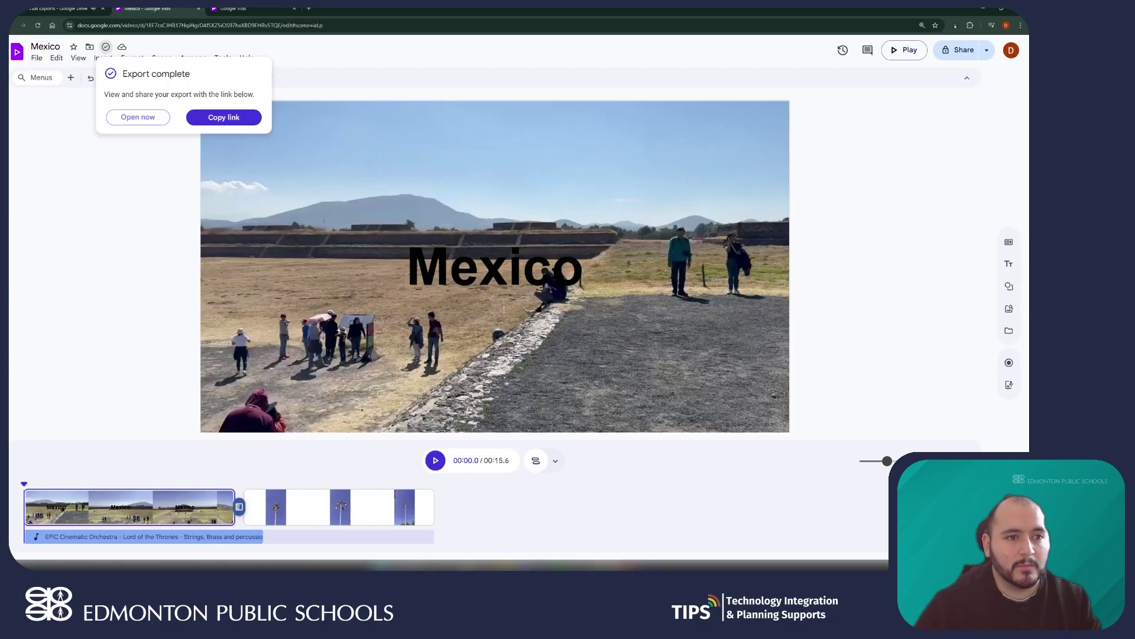